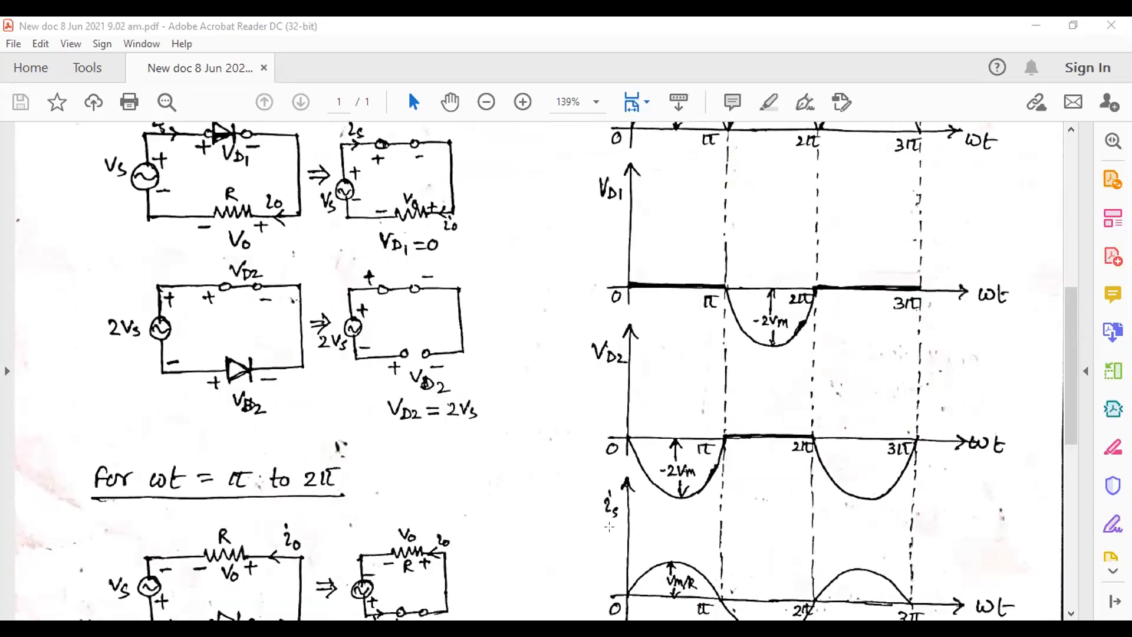
Step: Review the two-diode rectifier circuit, its equivalent circuits for each half cycle, and the voltage and current waveforms in the PDF notes
scroll(609, 527, "down", 1)
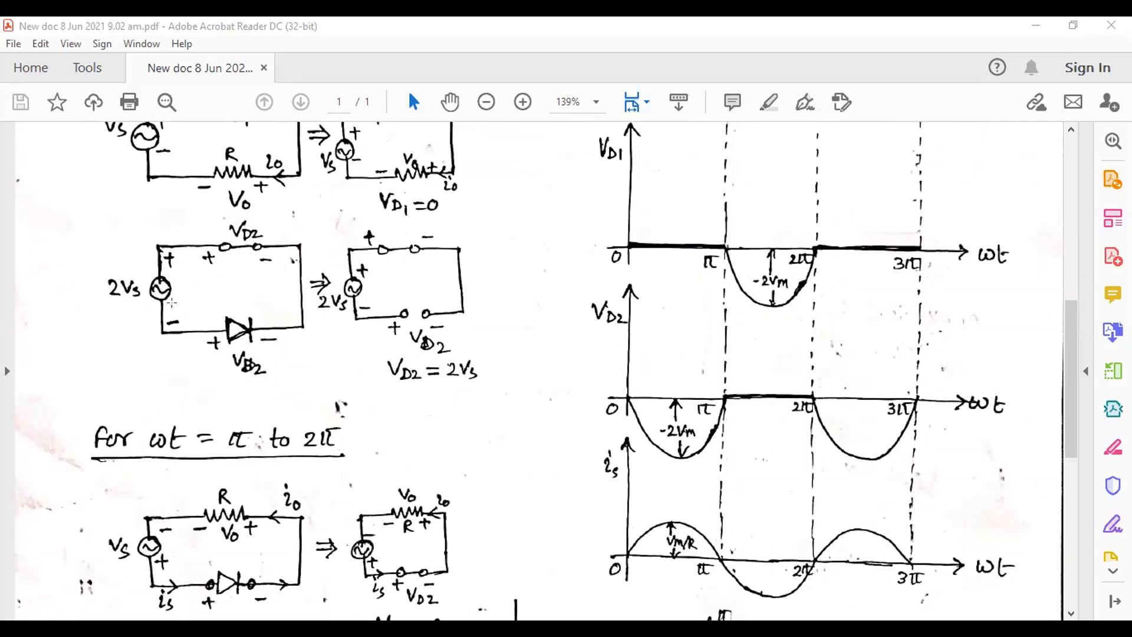
scroll(125, 215, "up", 2)
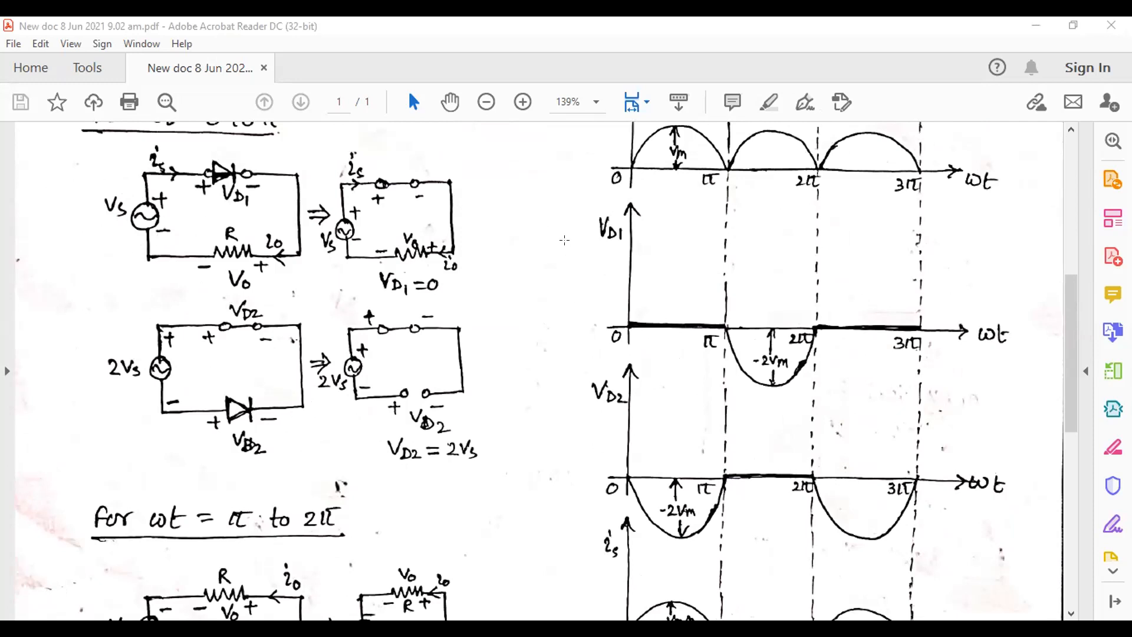
scroll(565, 240, "up", 6)
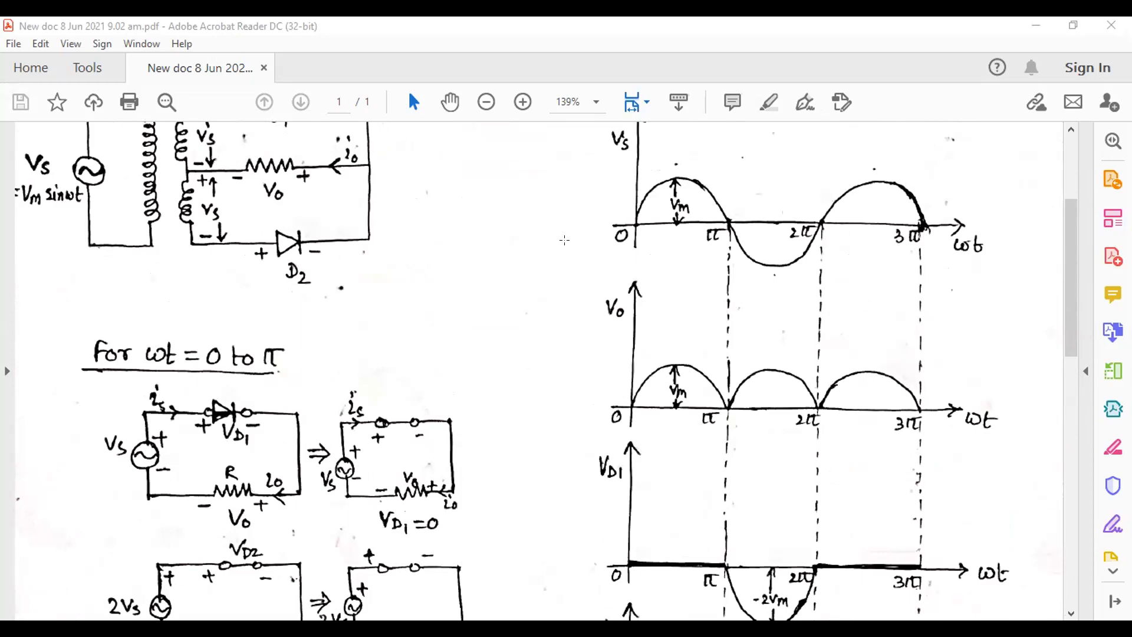
scroll(564, 240, "up", 2)
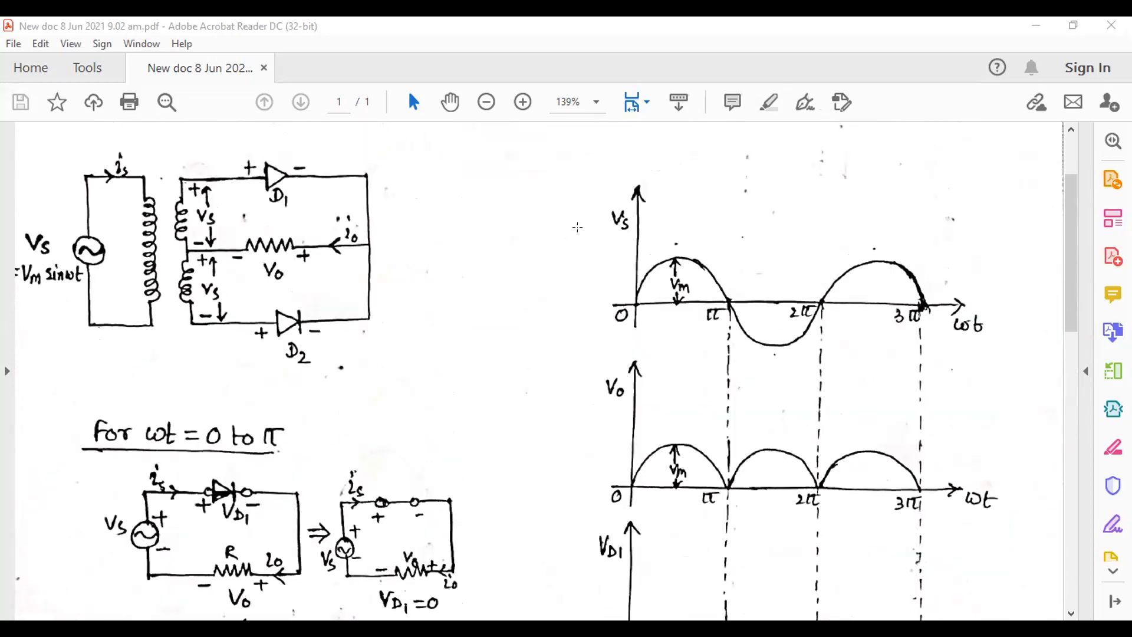
scroll(577, 227, "up", 1)
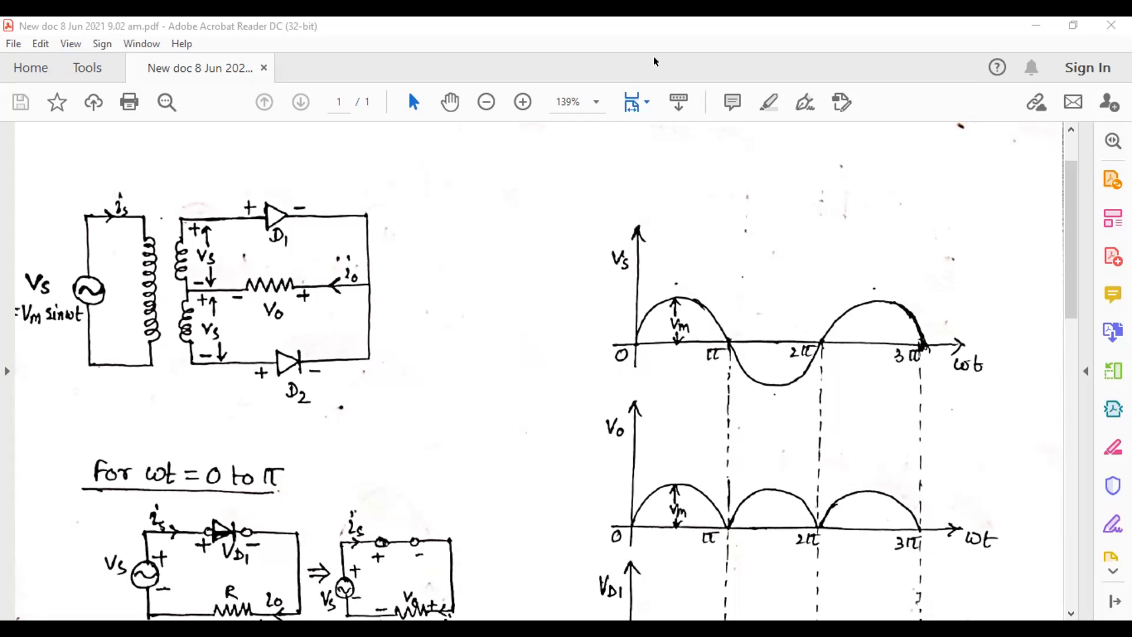
scroll(832, 328, "down", 3)
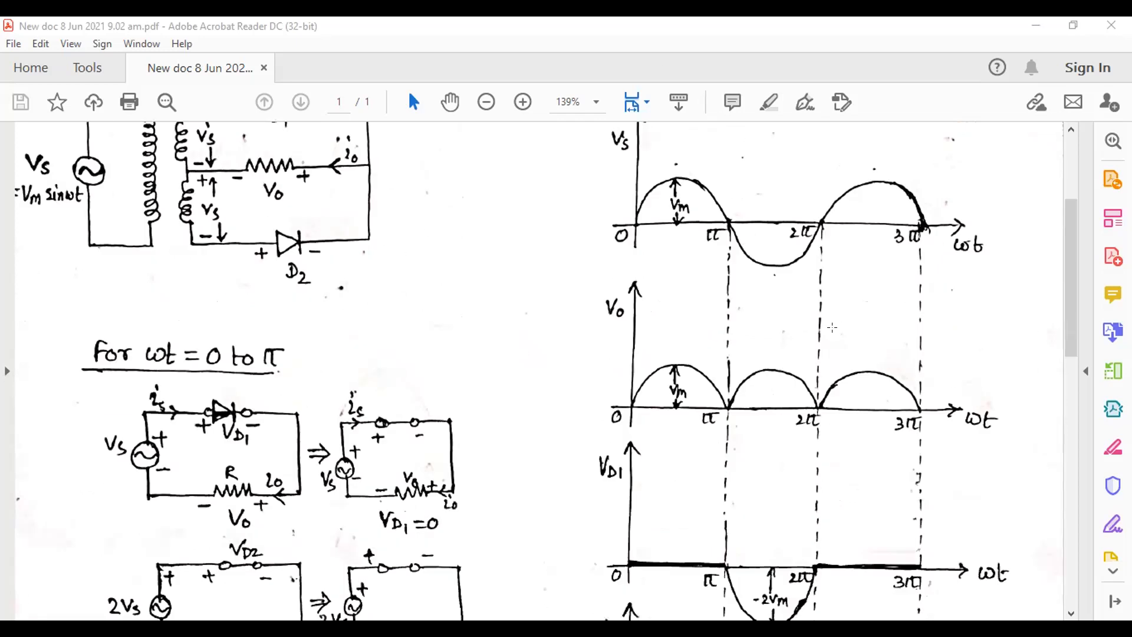
scroll(805, 371, "down", 10)
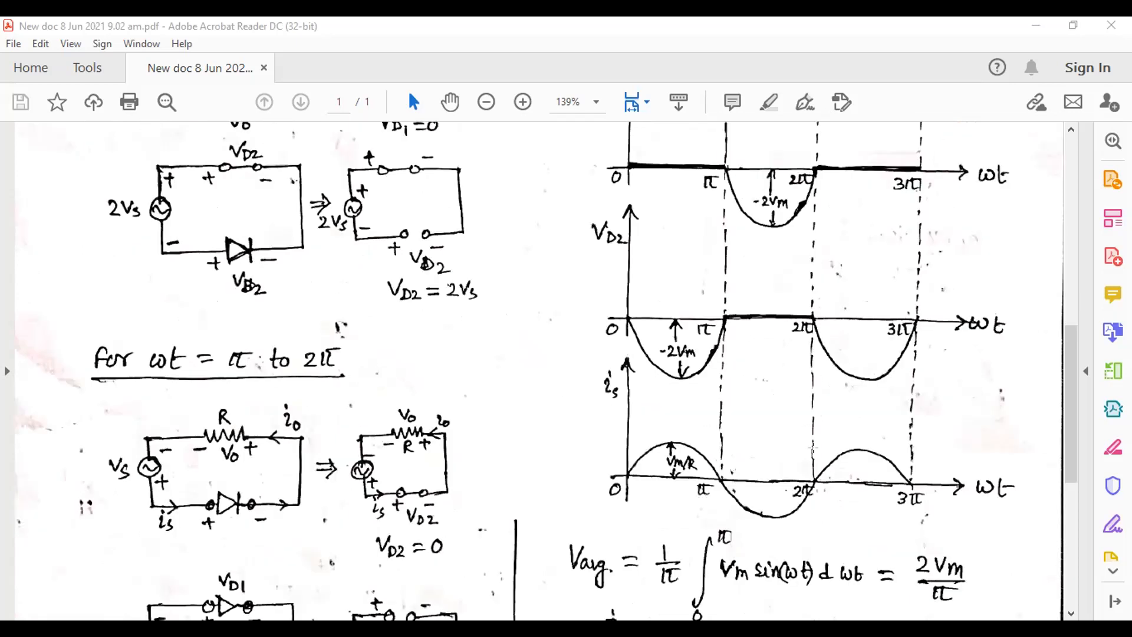
scroll(606, 394, "up", 12)
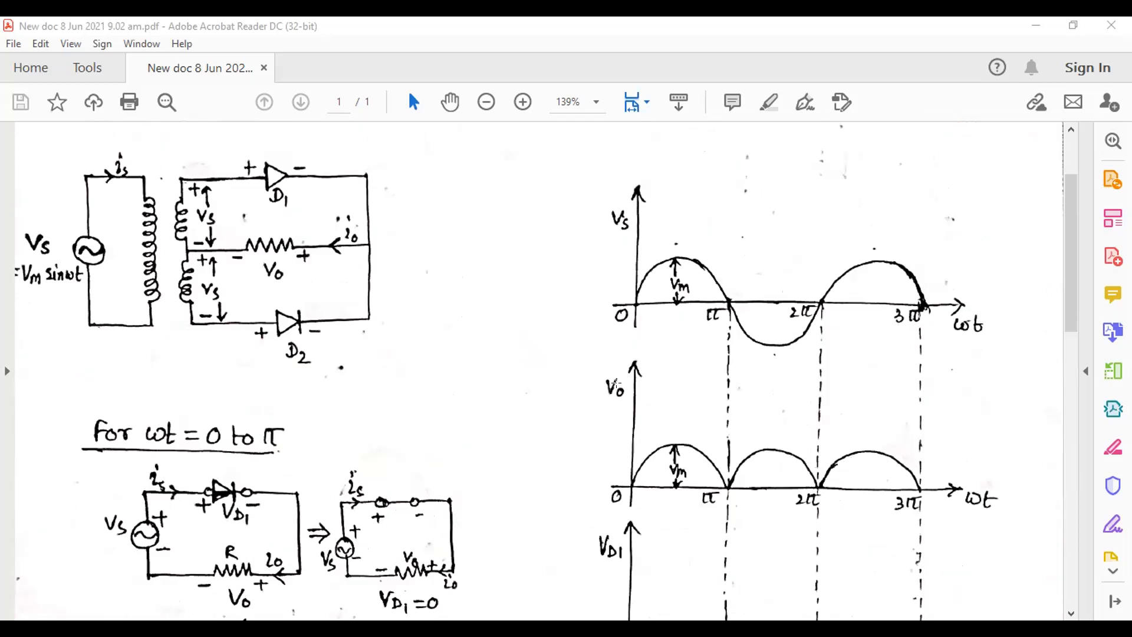
scroll(624, 359, "up", 4)
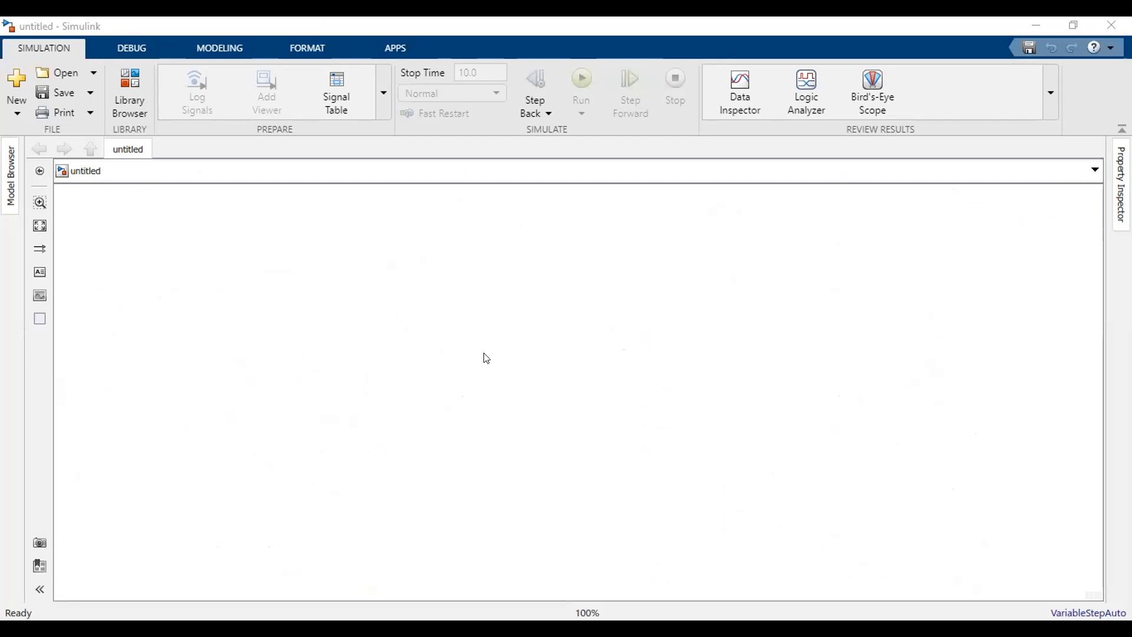
Step: Switch to Simulink and add a Current Measurement block and a Multimeter block beside each other in the empty model
left_click(127, 81)
left_click_drag(128, 81, 972, 540)
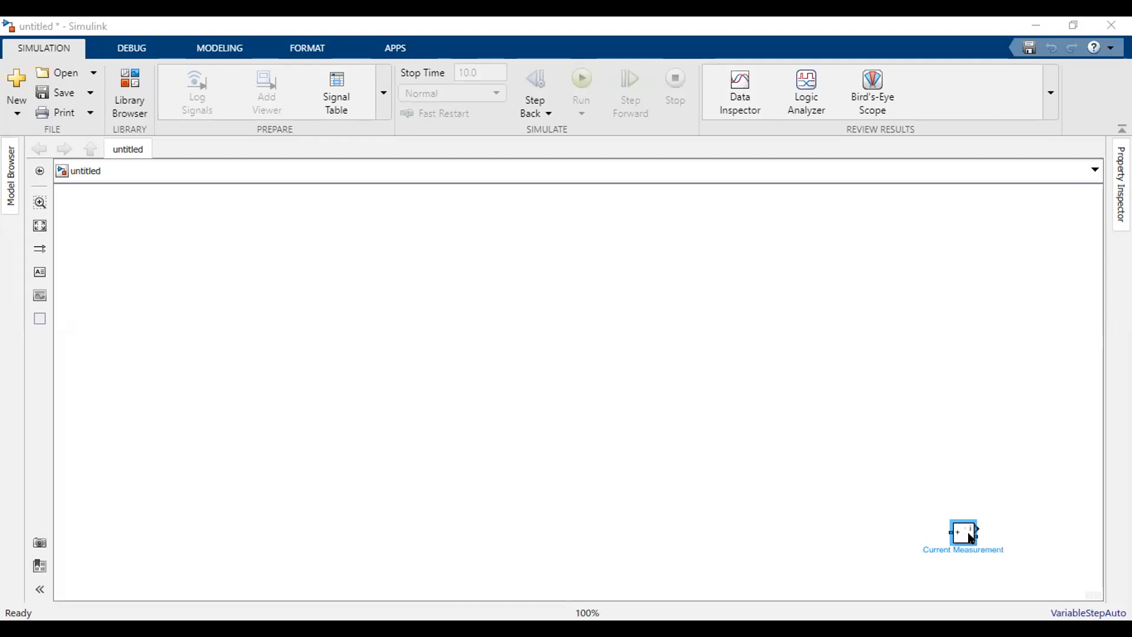
left_click(972, 539)
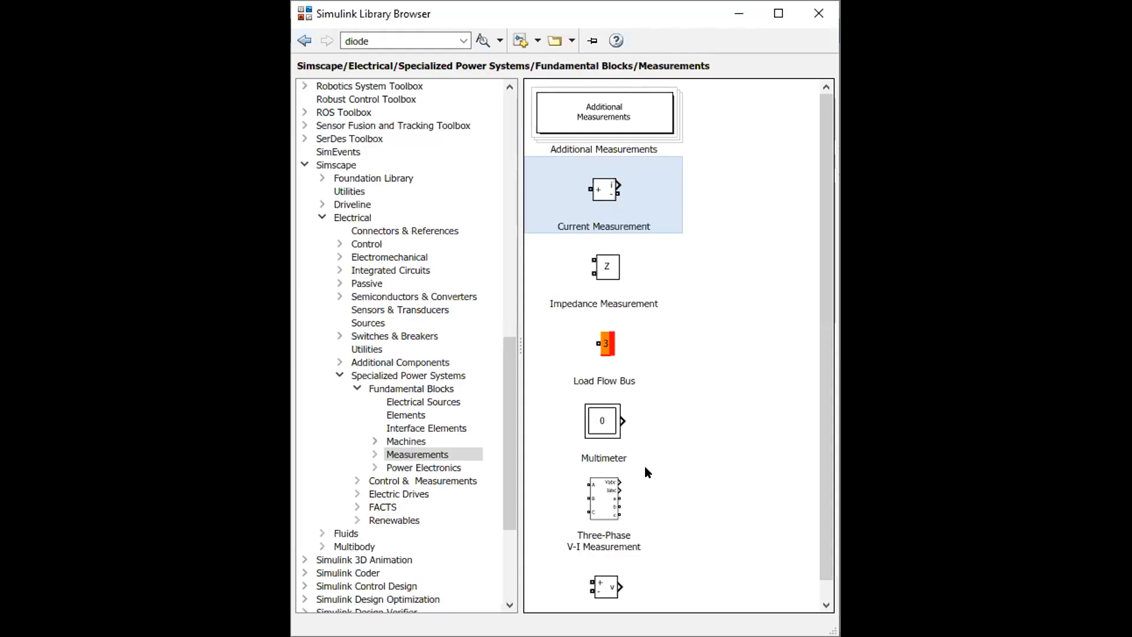
left_click(590, 410)
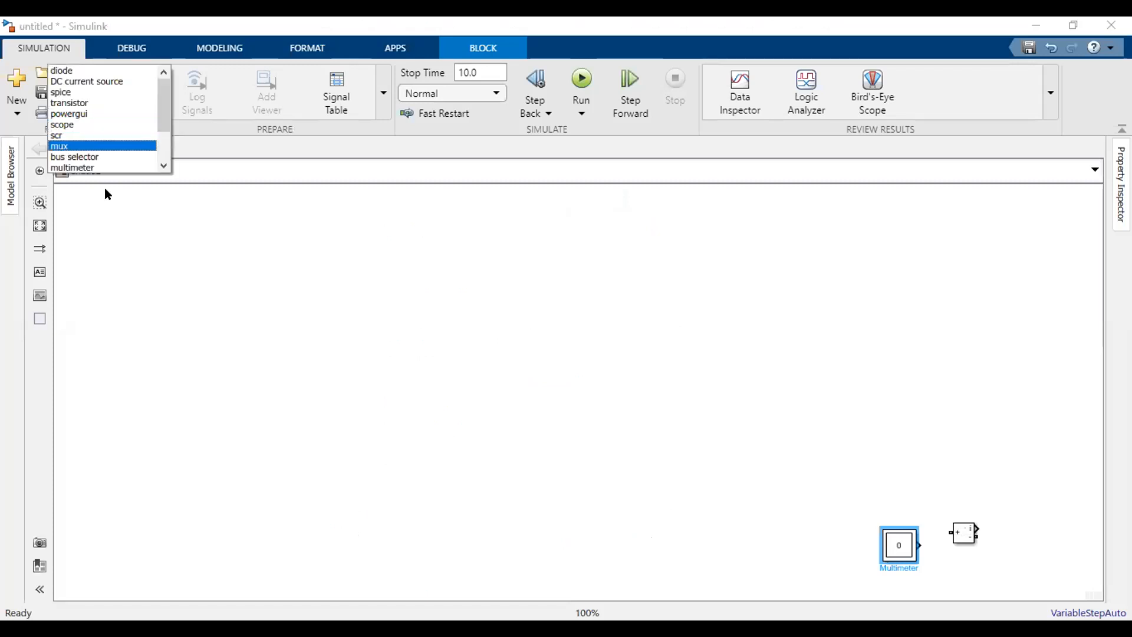
Step: Add an AC voltage source block to the model, well away from the measurement blocks, as the rectifier's supply
scroll(105, 113, "down", 2)
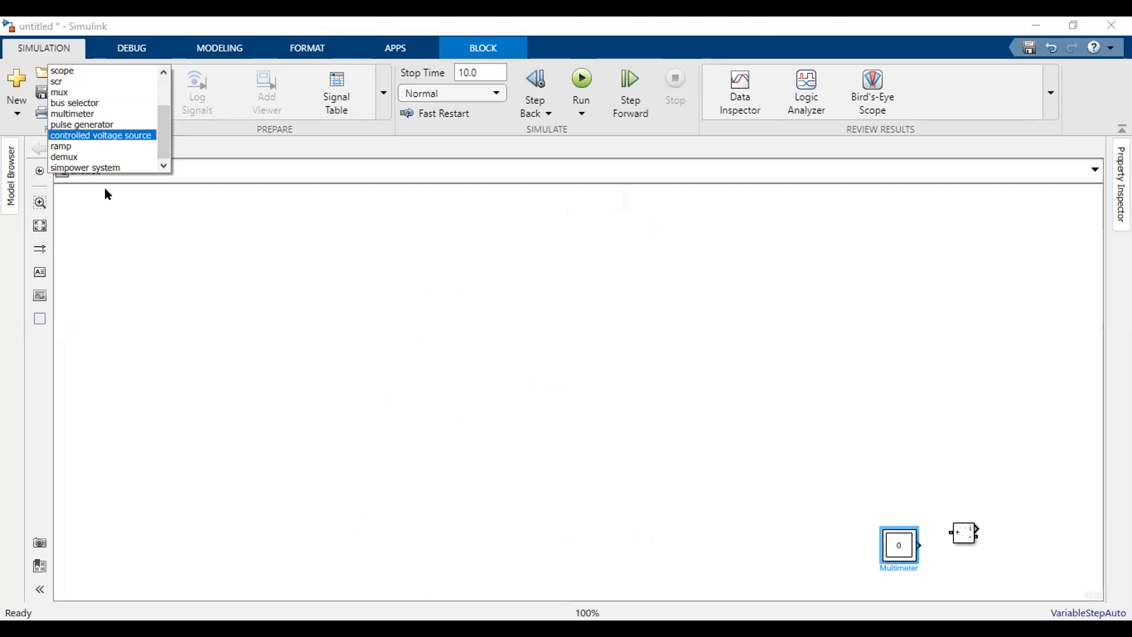
scroll(106, 190, "up", 3)
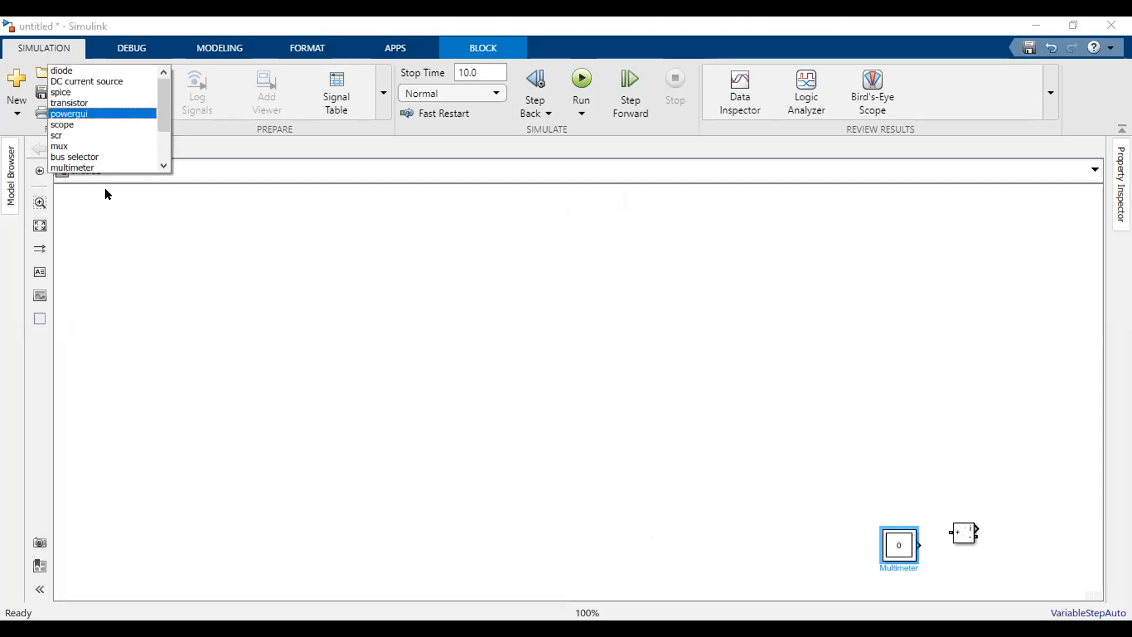
left_click(102, 71)
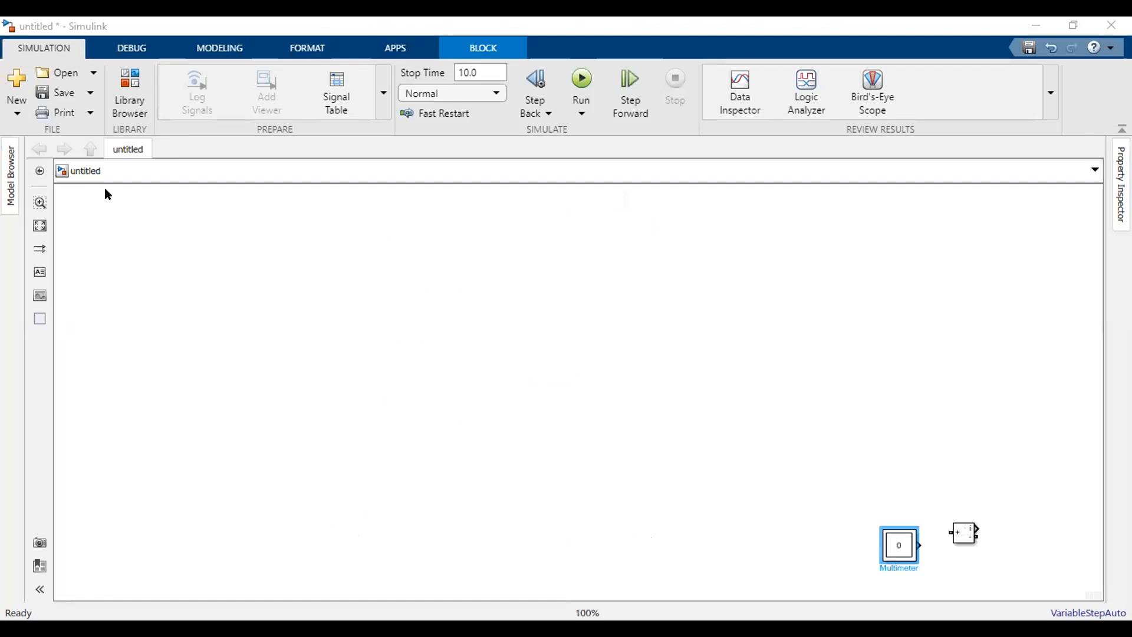
left_click_drag(105, 189, 260, 396)
left_click(586, 255)
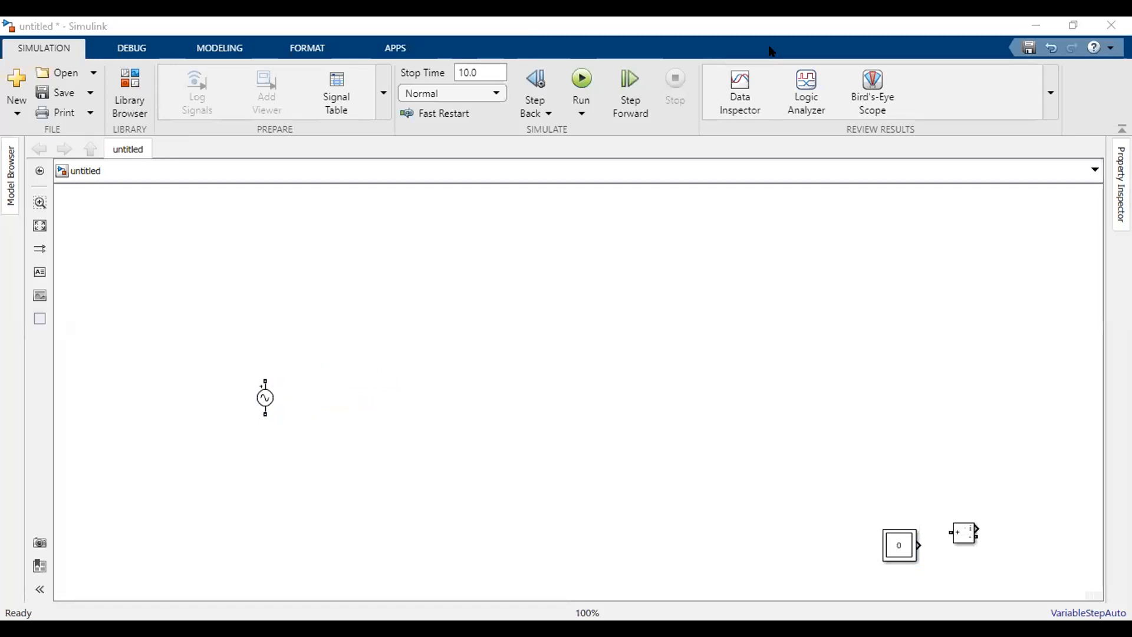
Step: Add a powergui block above the AC source and a Scope block at the opposite upper corner of the model
left_click_drag(769, 47, 117, 217)
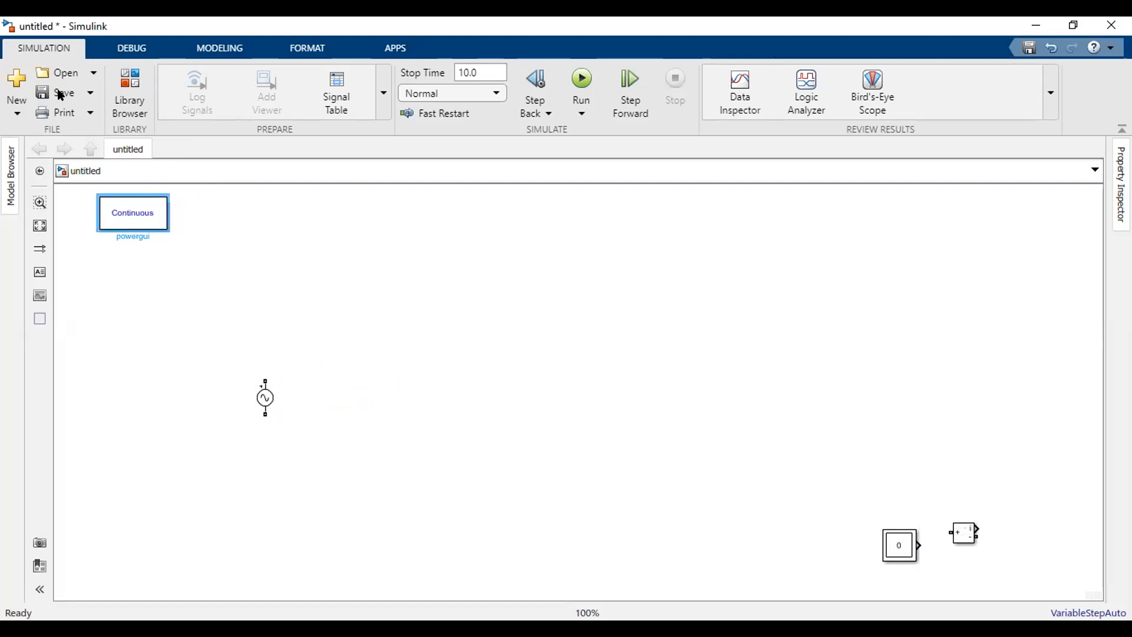
left_click(129, 95)
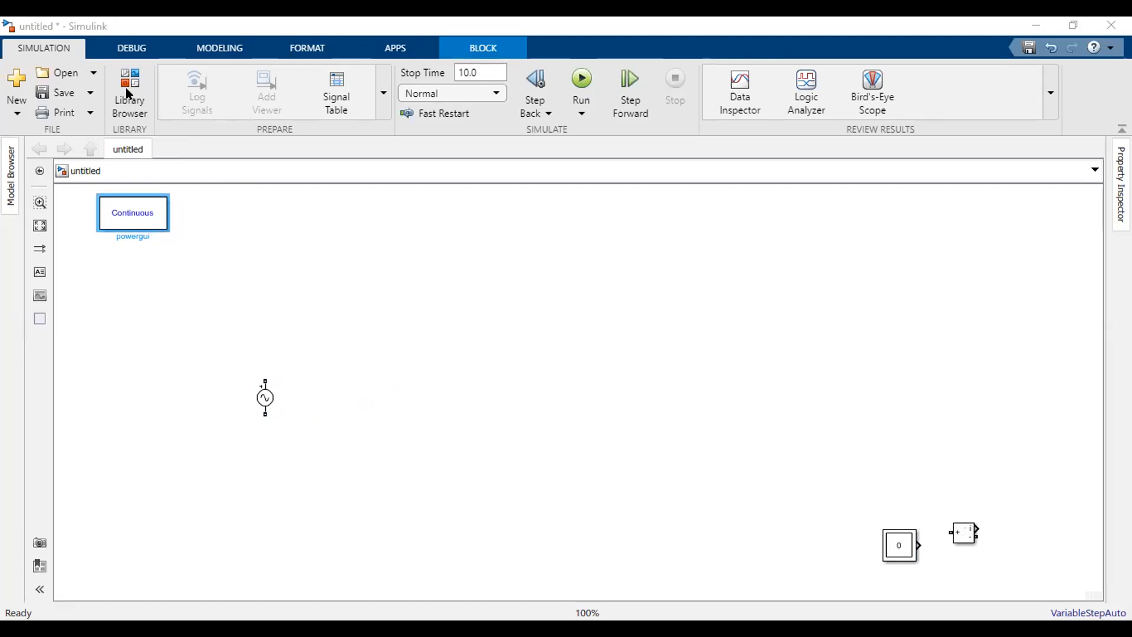
left_click_drag(761, 304, 920, 309)
left_click_drag(1055, 223, 1024, 222)
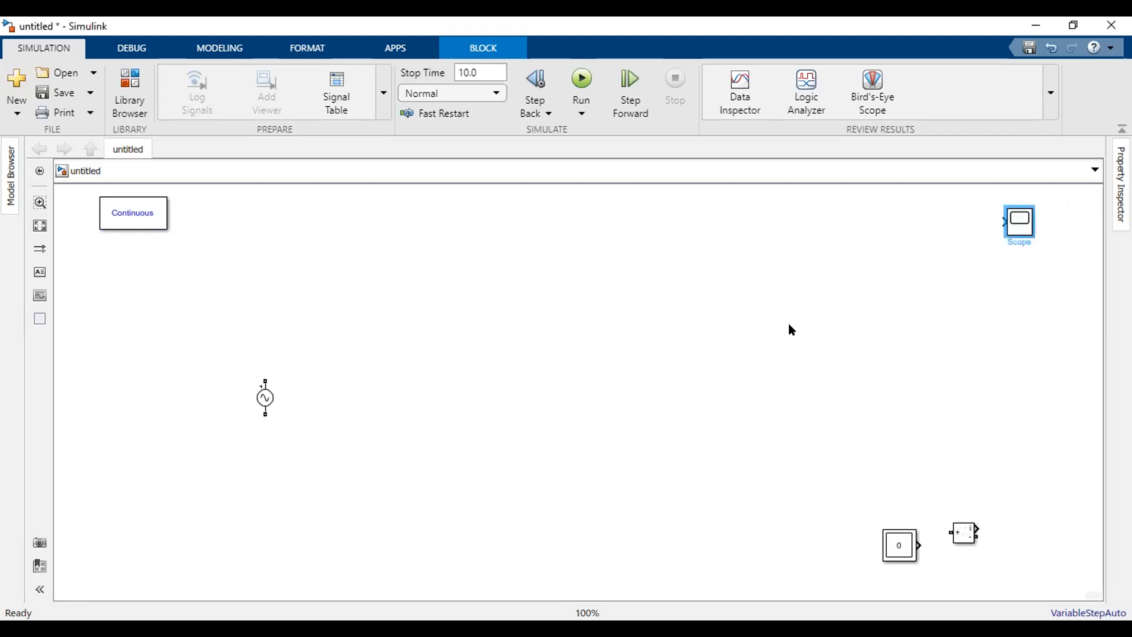
left_click(560, 61)
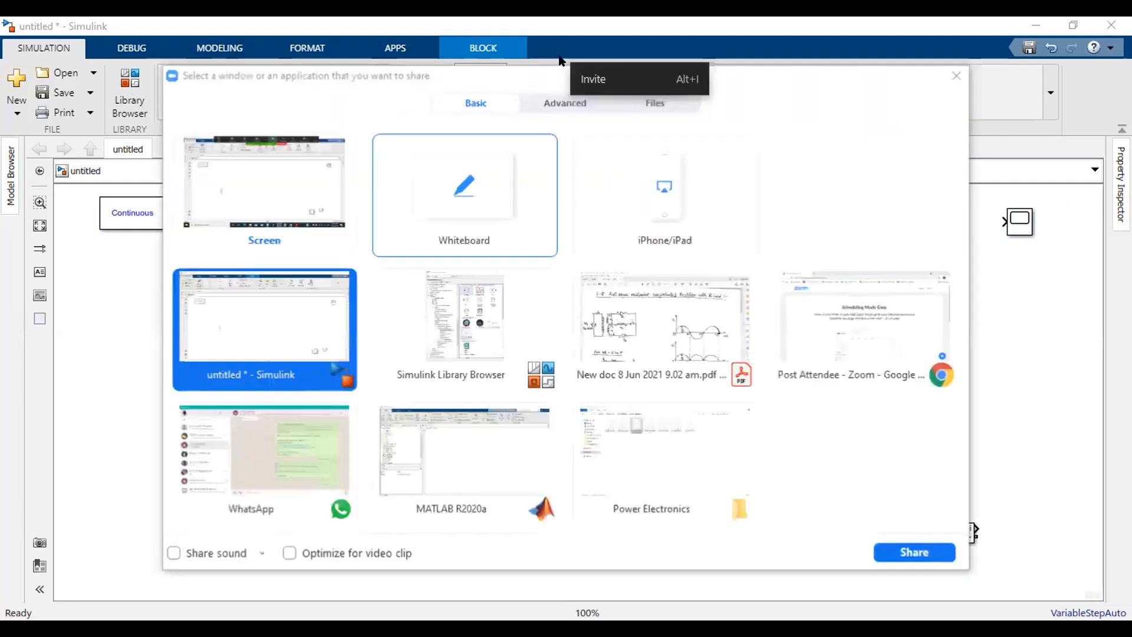
left_click(914, 553)
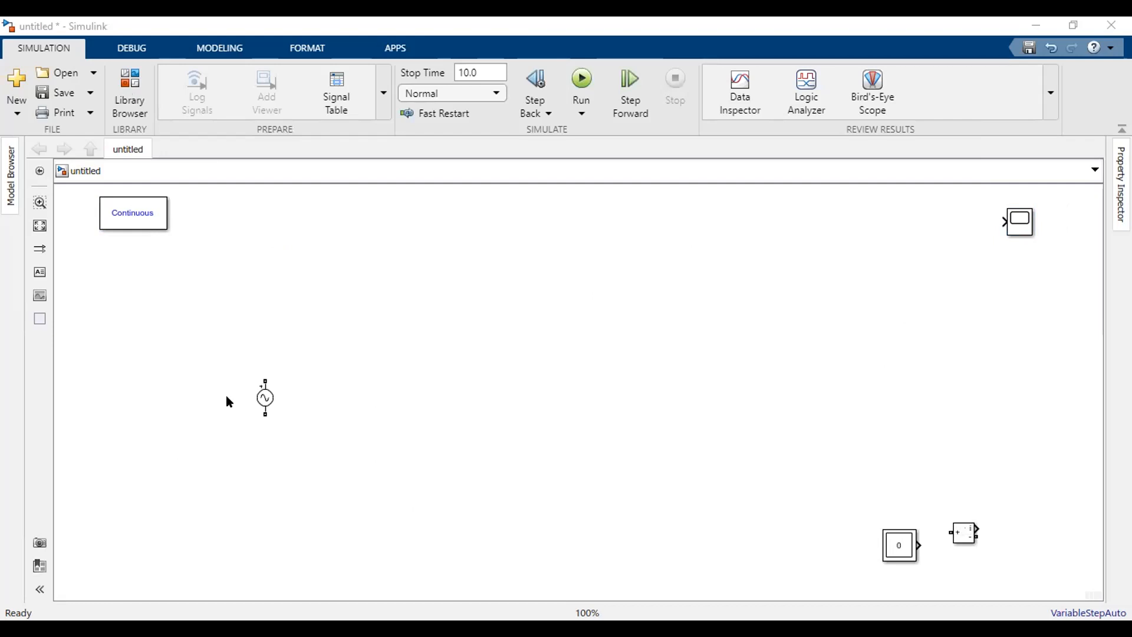
Step: Add a Diode block between the AC source and the Scope, and paste a second copy of it below the first
key("Down")
key("Escape")
left_click_drag(535, 315, 597, 287)
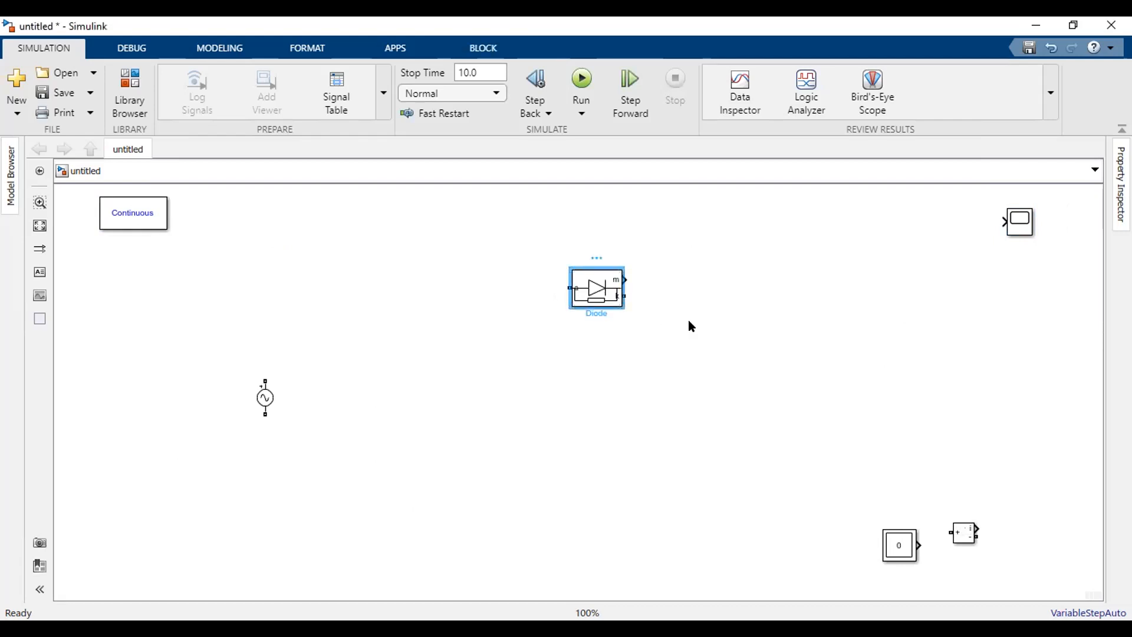
left_click(575, 433)
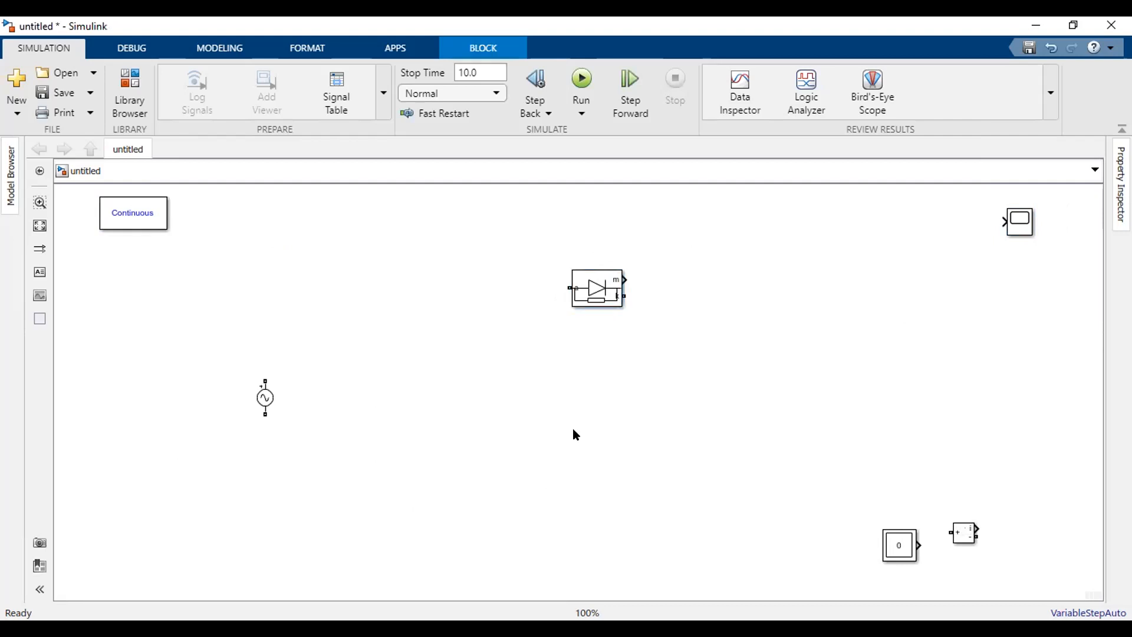
key("ctrl+v")
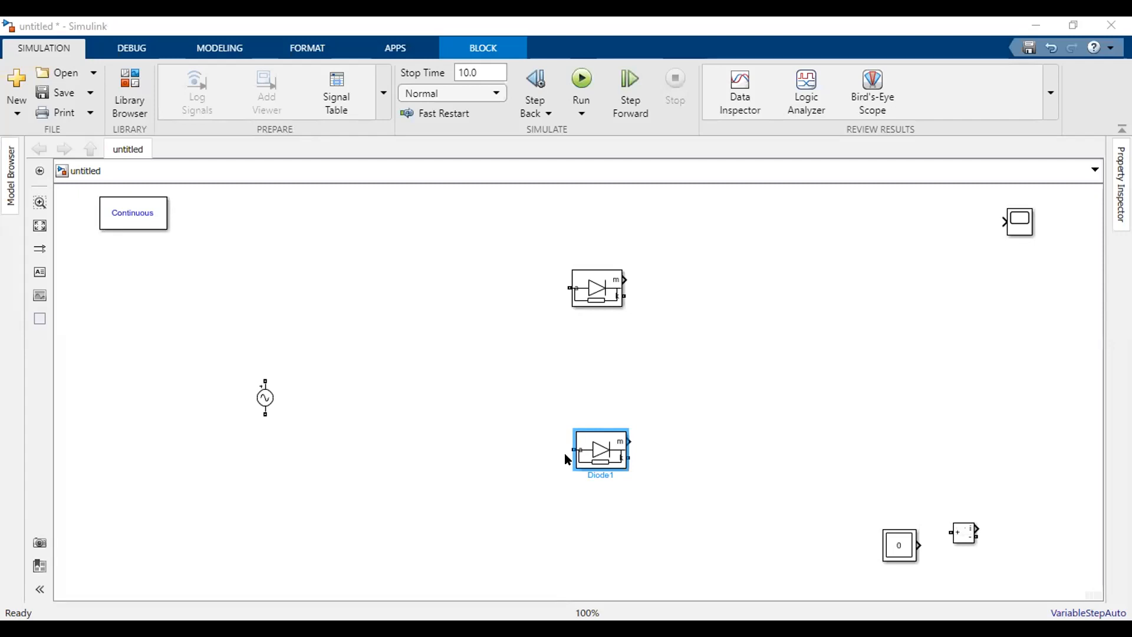
Step: Add a Series RLC Branch block from the Specialized Power Systems Elements library and open its parameters
left_click(129, 92)
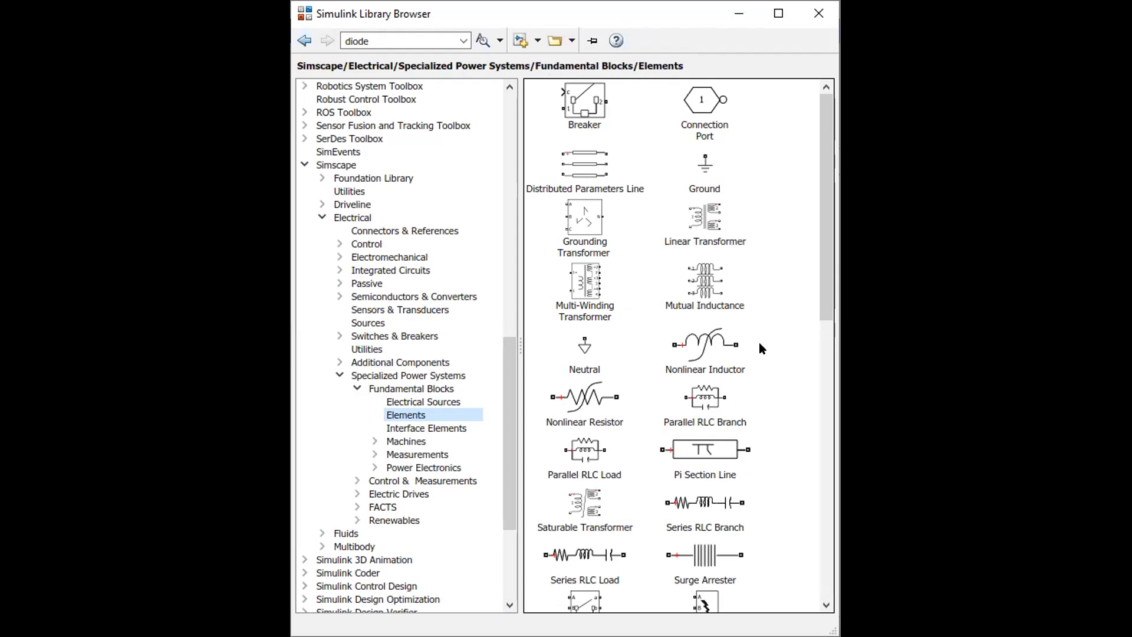
scroll(795, 351, "down", 1)
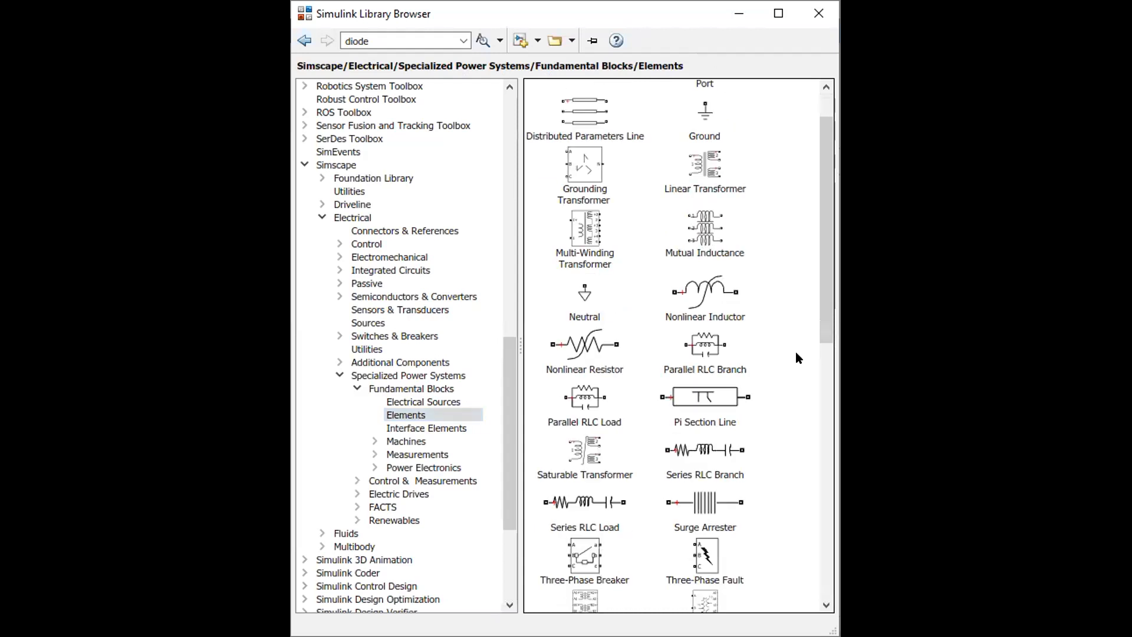
left_click(712, 446)
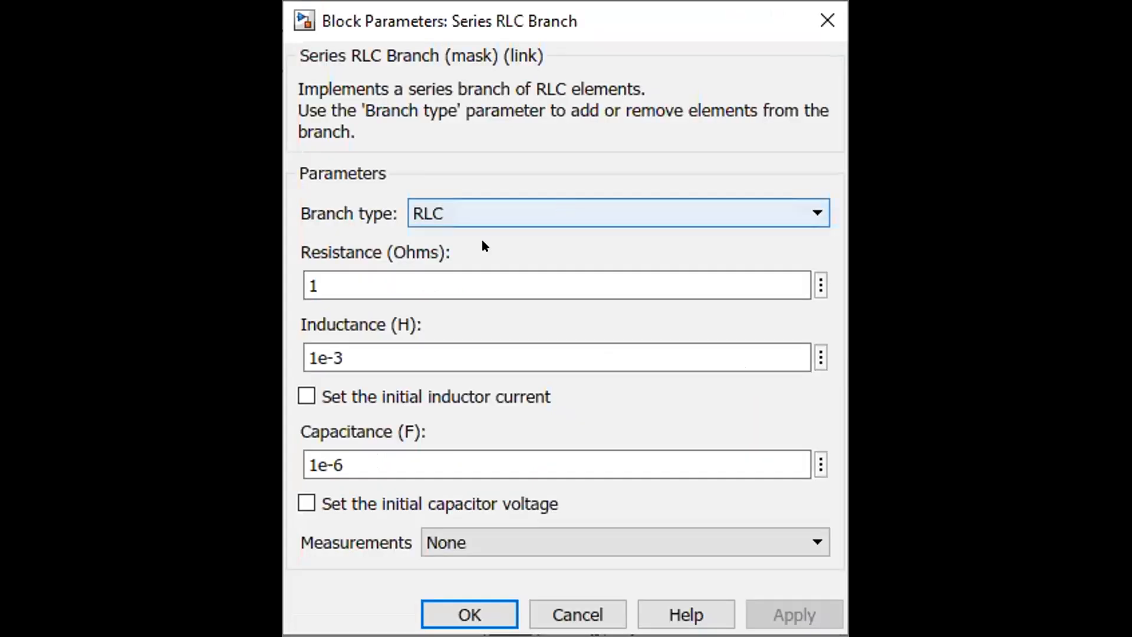
Step: Configure the Series RLC Branch as branch type R with its measurements set to Branch voltage
left_click(426, 260)
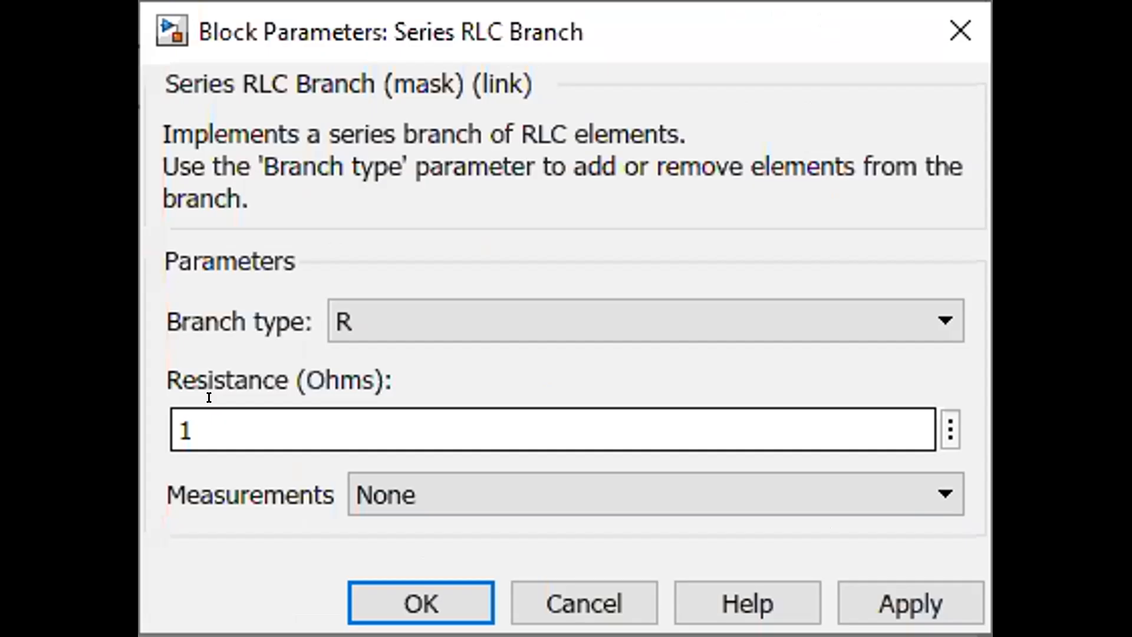
left_click(436, 493)
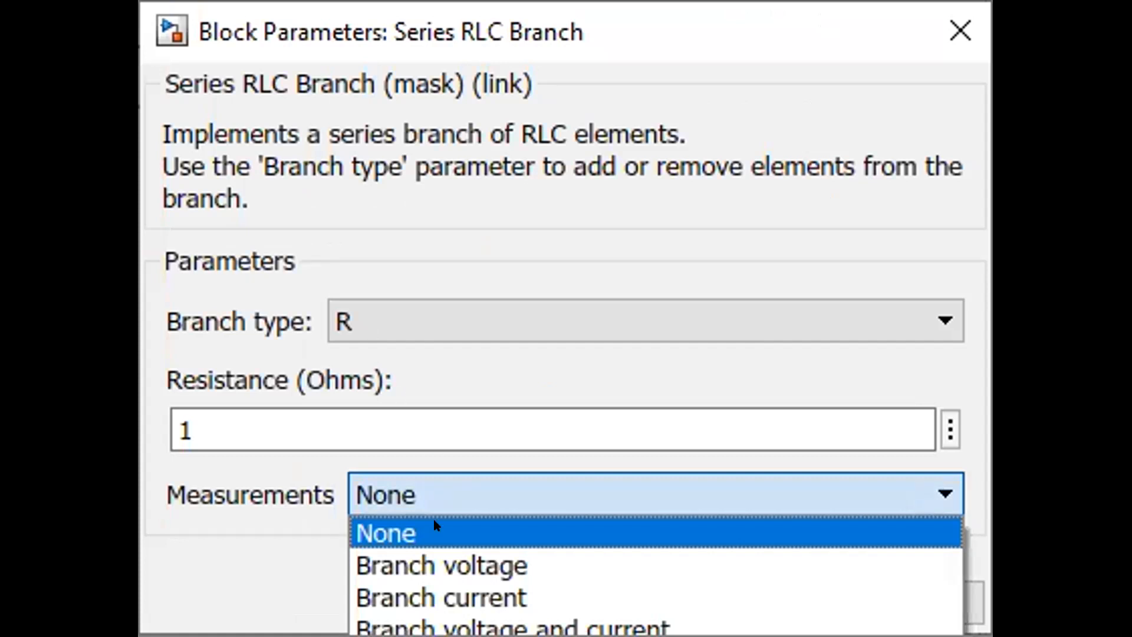
left_click(501, 557)
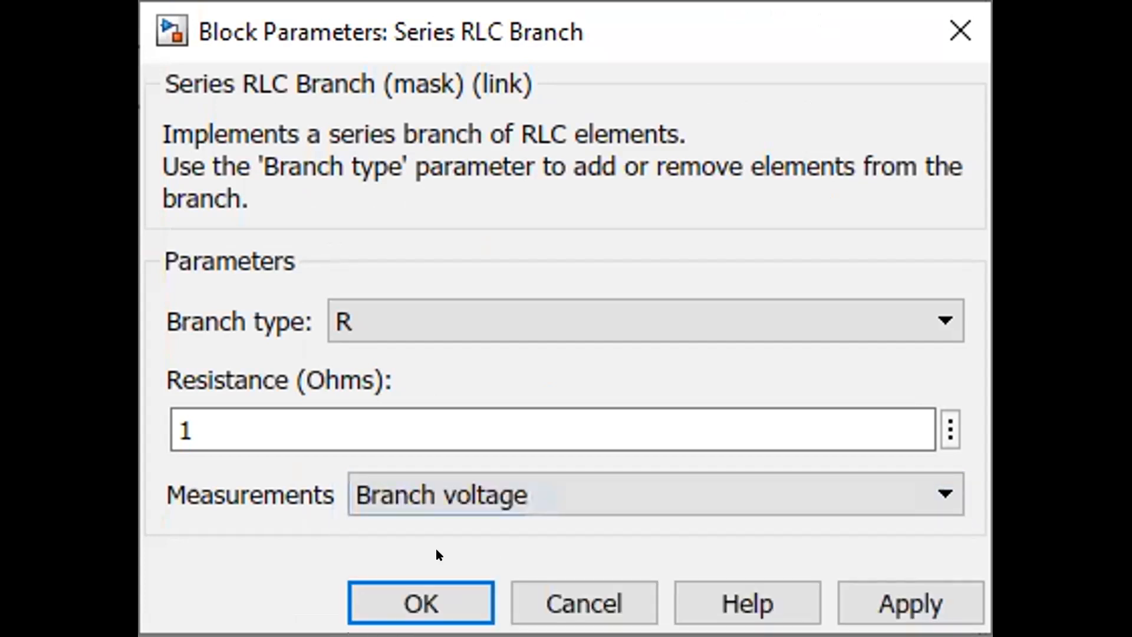
left_click(886, 590)
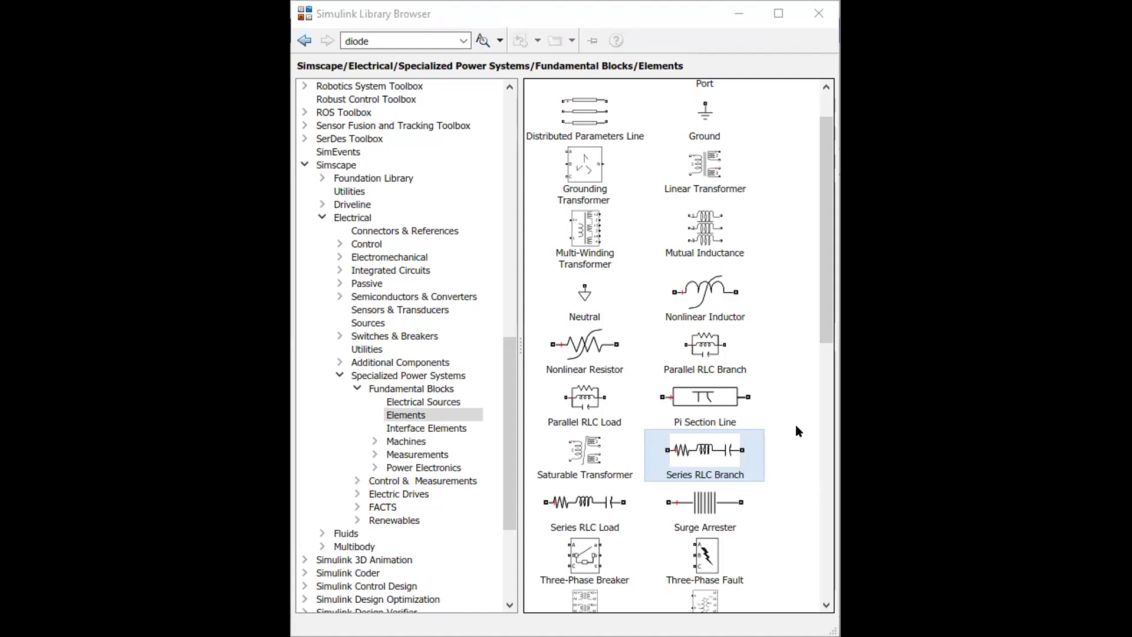
Step: Look through the Specialized Power Systems Elements library for a suitable transformer block
scroll(769, 473, "down", 1)
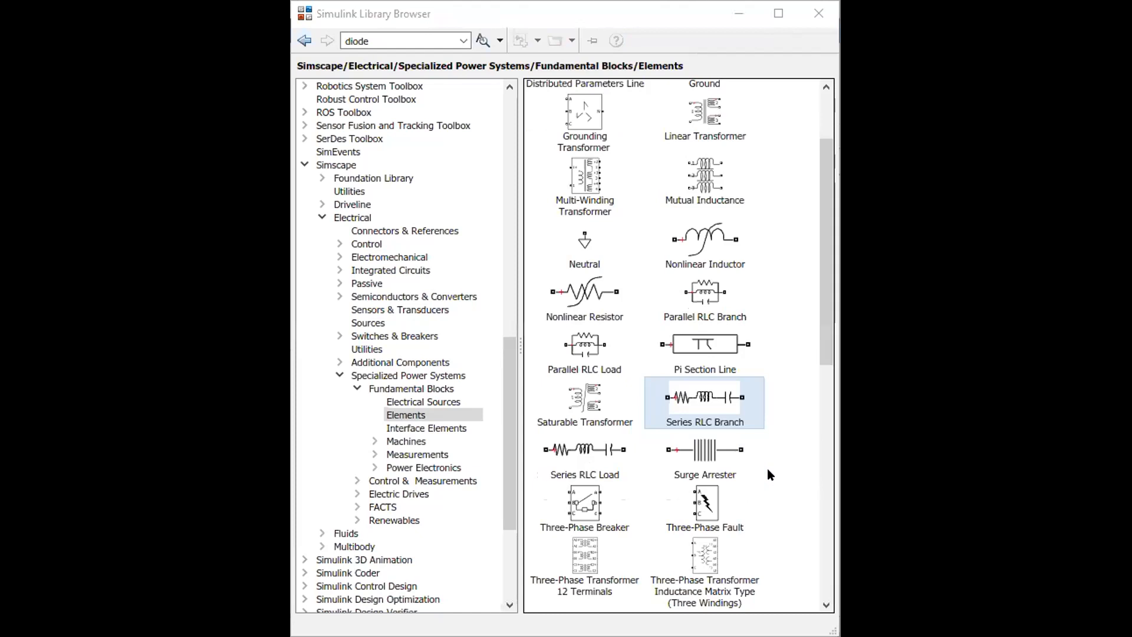
scroll(768, 475, "down", 6)
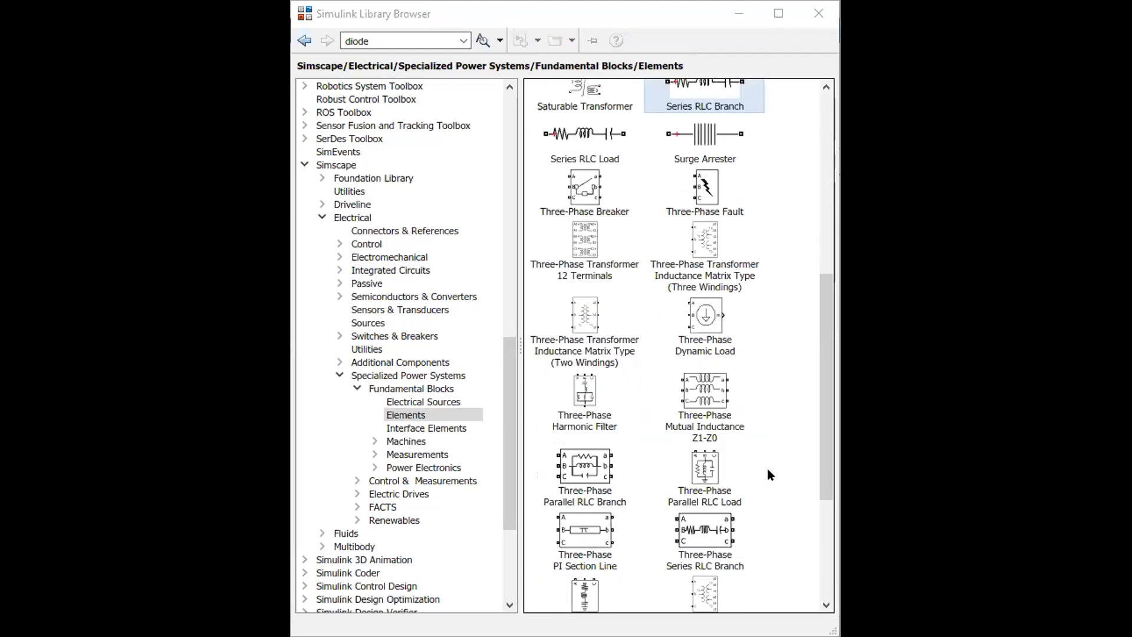
scroll(767, 469, "down", 4)
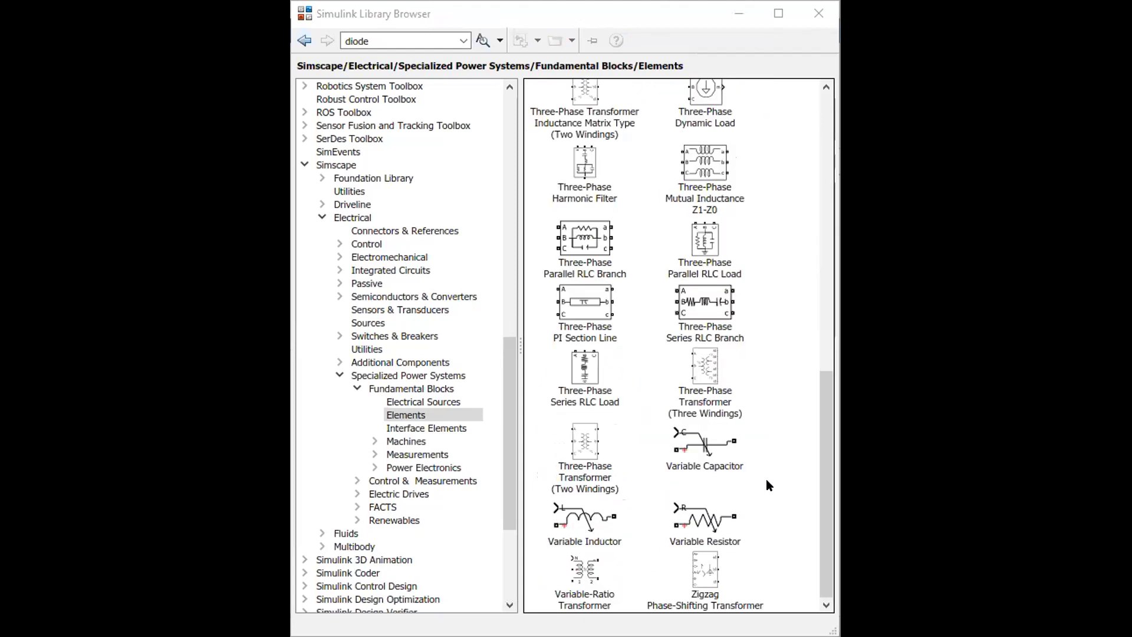
scroll(767, 481, "up", 10)
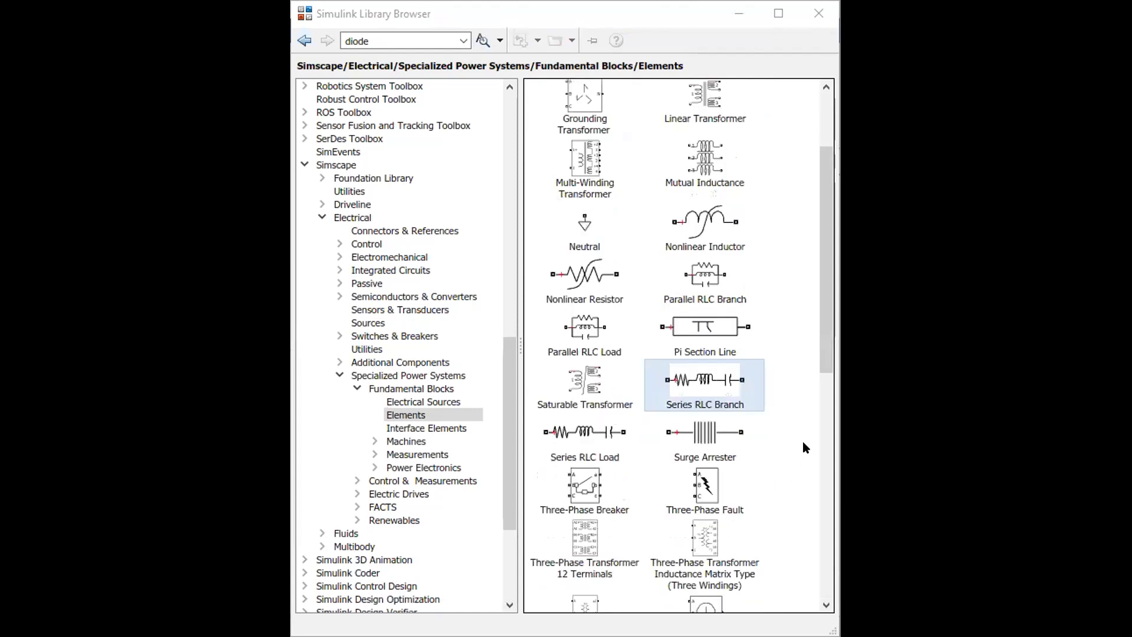
scroll(803, 443, "up", 2)
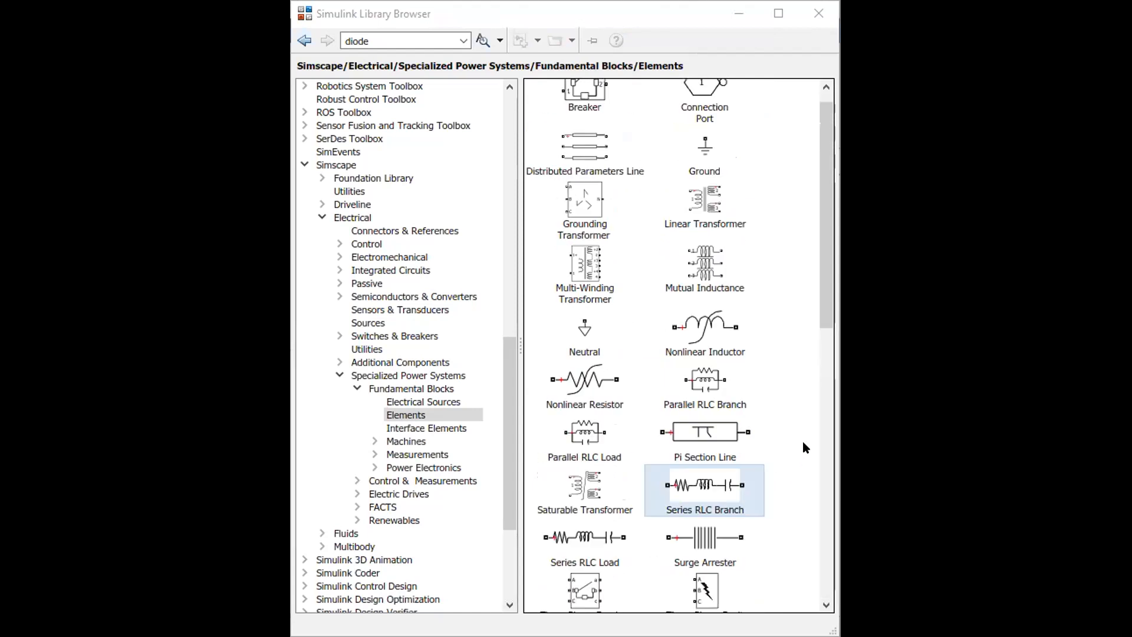
scroll(804, 447, "up", 1)
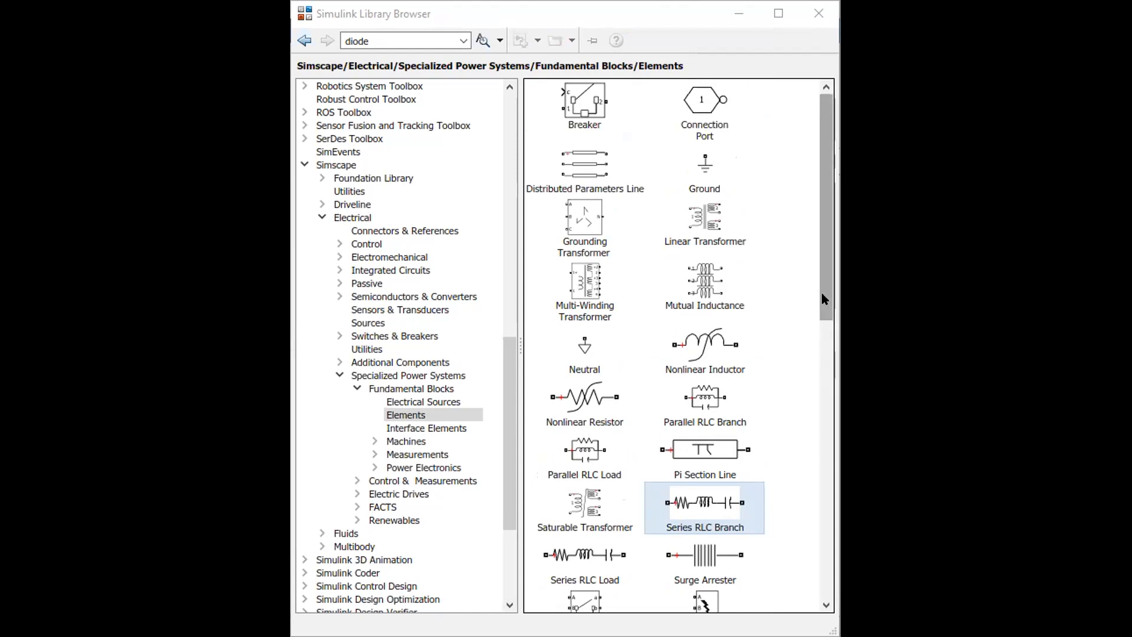
left_click_drag(822, 293, 825, 500)
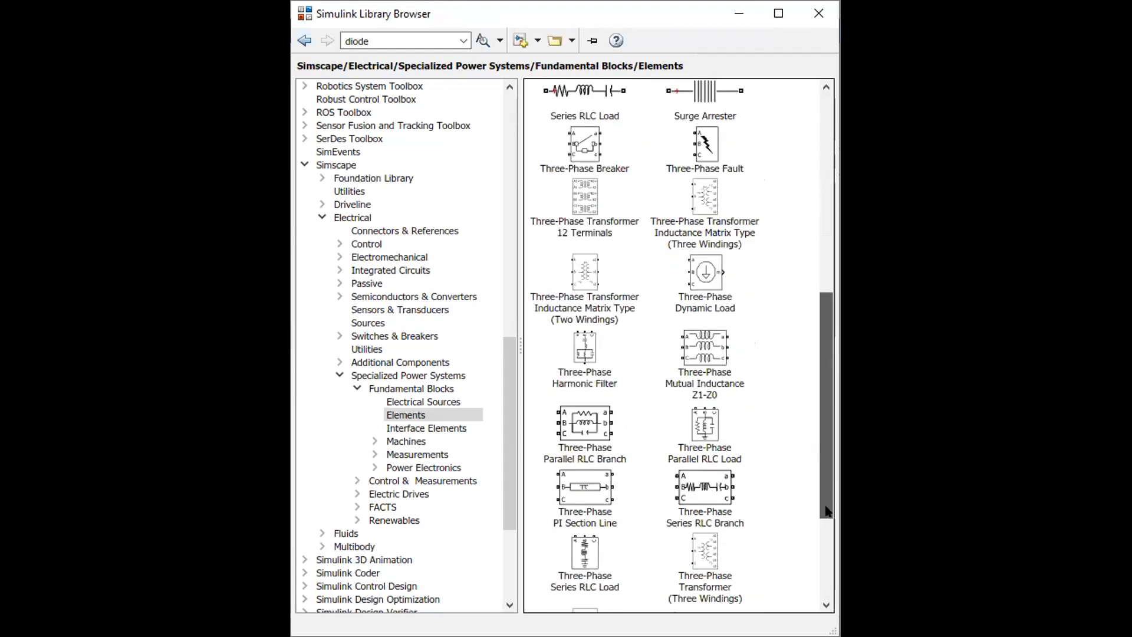
scroll(830, 531, "down", 3)
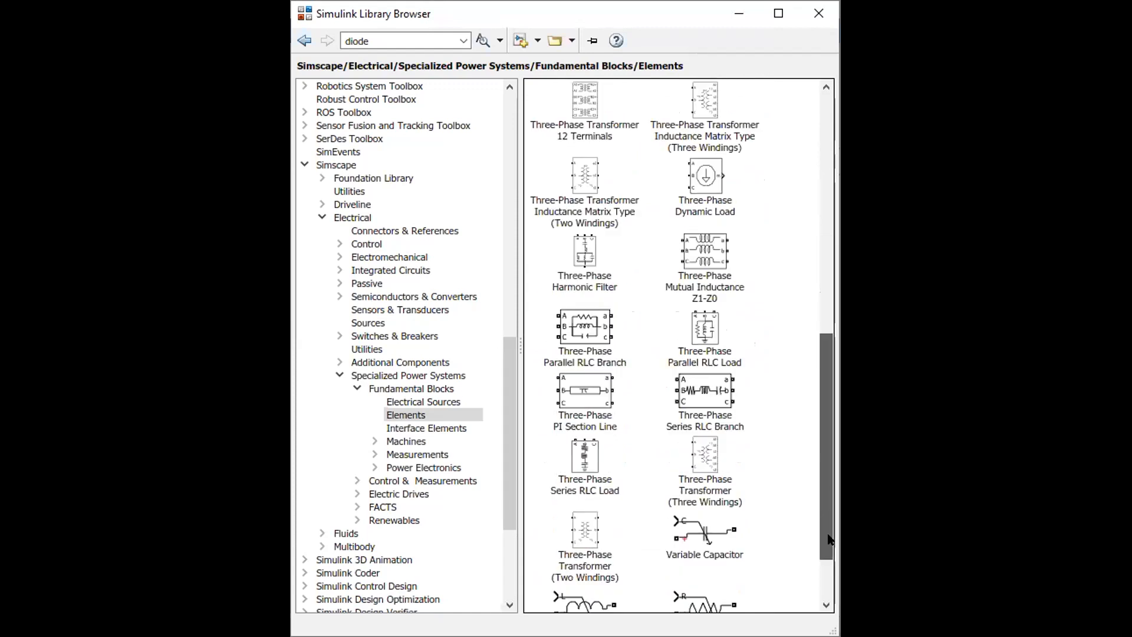
scroll(830, 546, "down", 1)
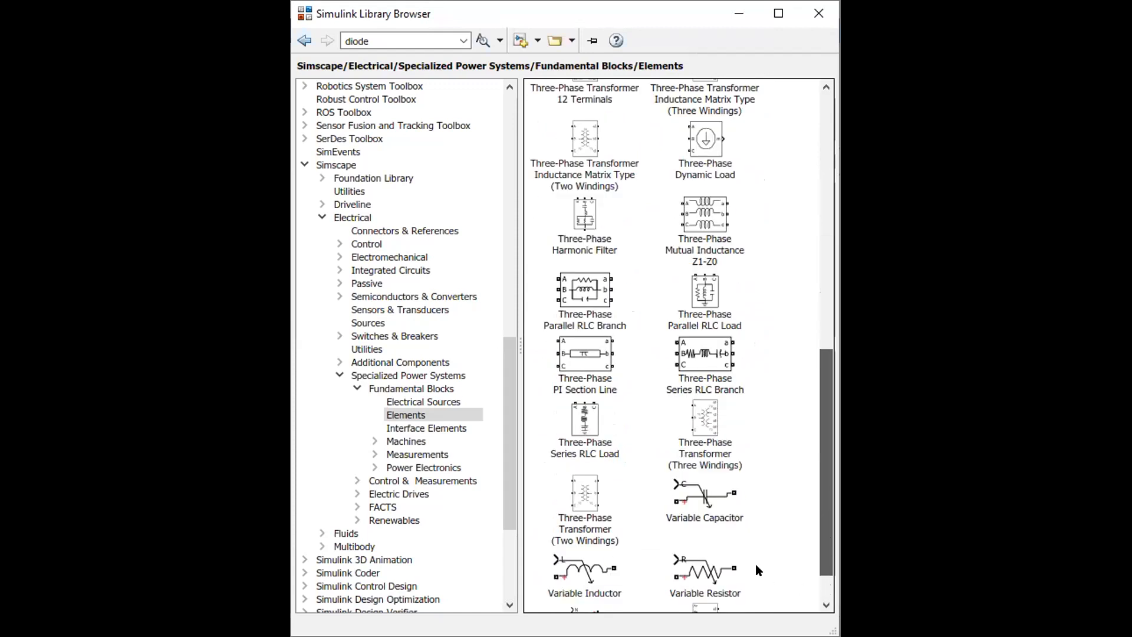
Step: Search the library for "linear transformer" and add a Linear Transformer block between the AC source and the two diodes
left_click(395, 33)
key("BackSpace")
key("BackSpace")
key("BackSpace")
key("BackSpace")
key("BackSpace")
type("linear transformer")
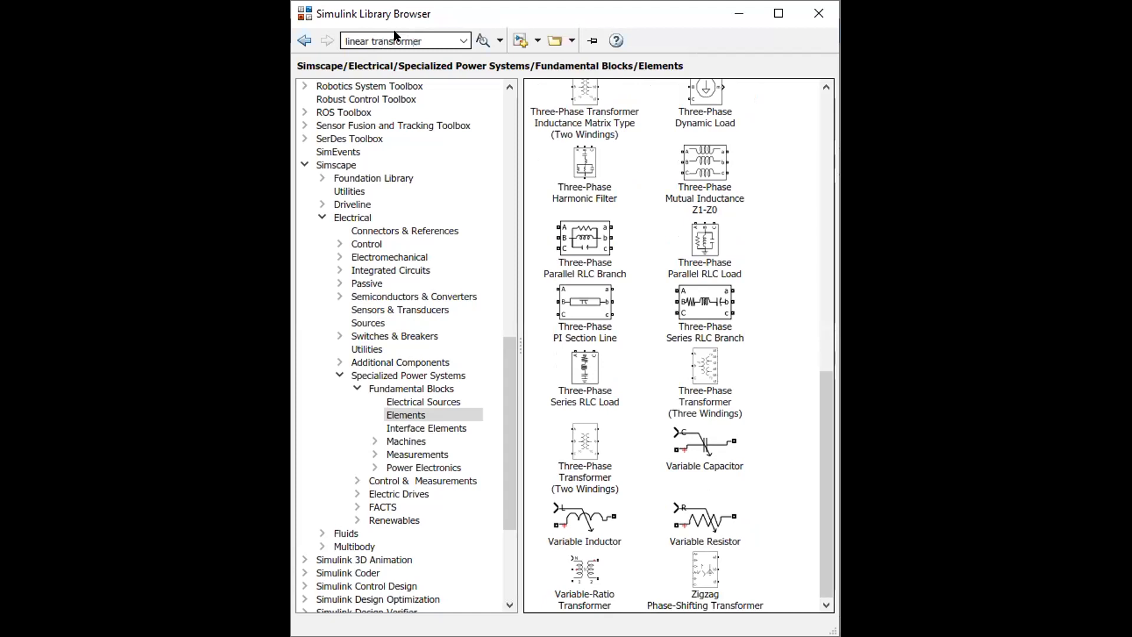
key("Return")
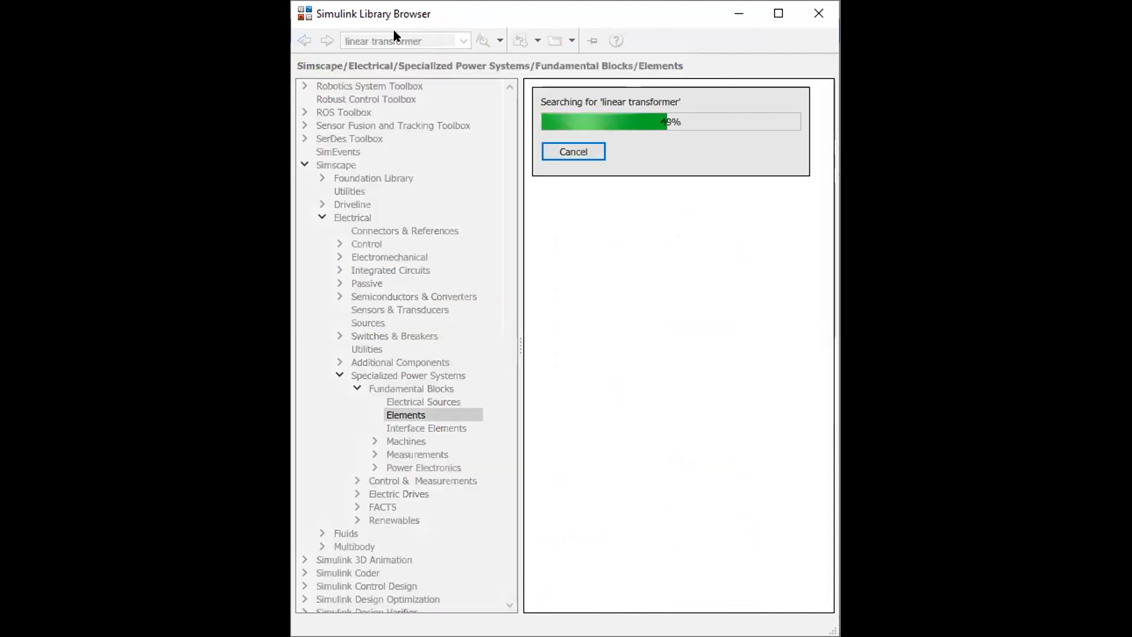
left_click_drag(587, 317, 885, 454)
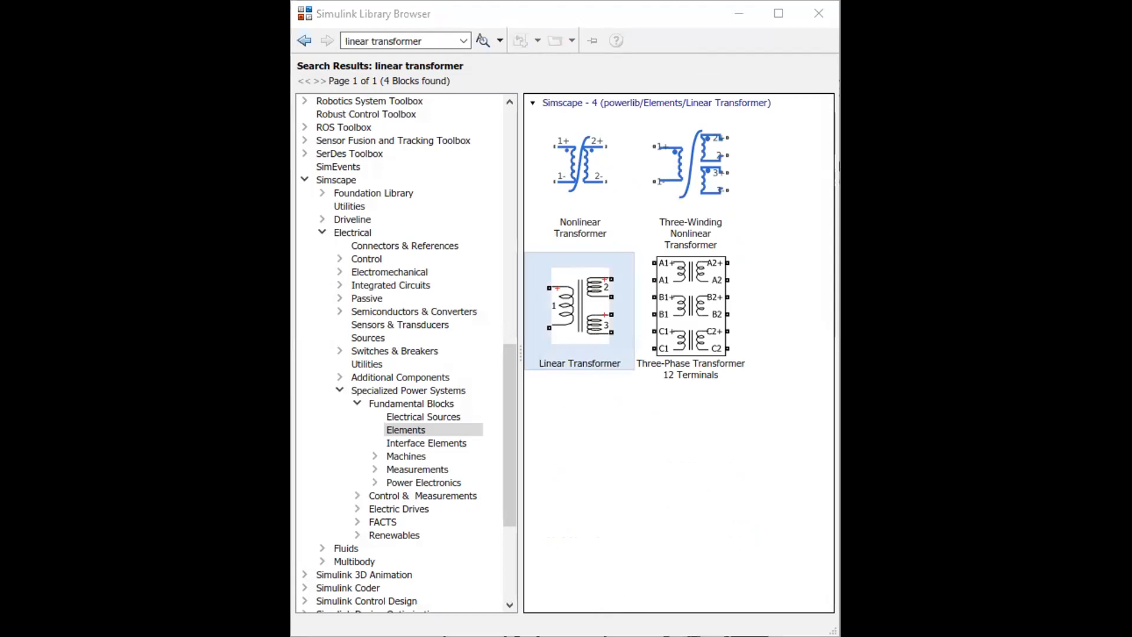
left_click_drag(571, 375, 399, 384)
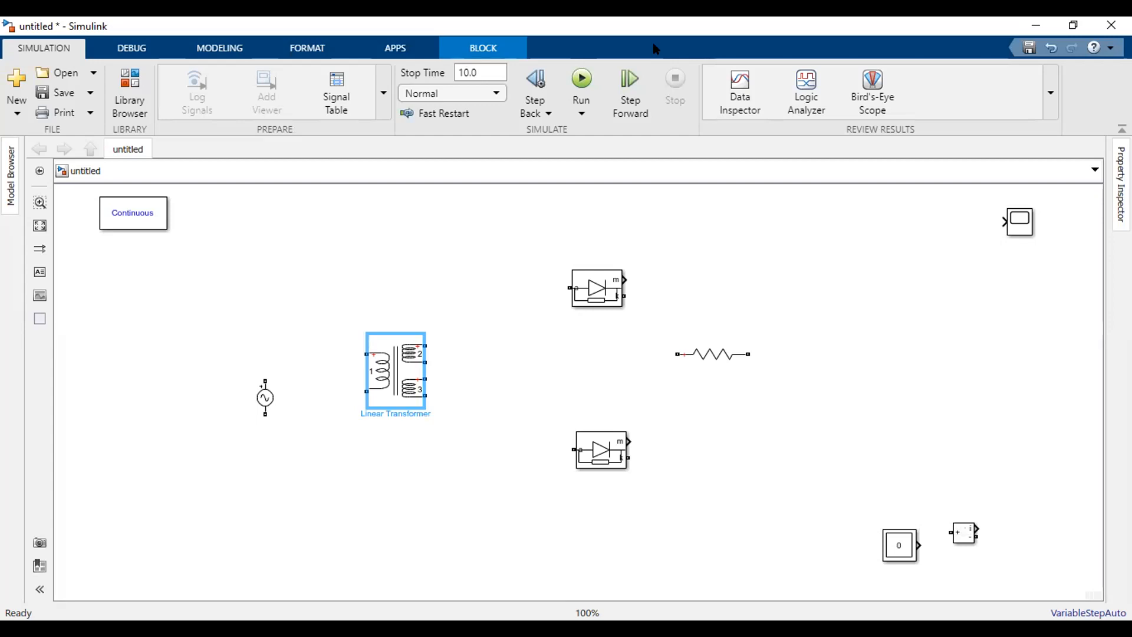
Step: Search the library for "demux" and add a Demux block beside the current measurement block
left_click(132, 88)
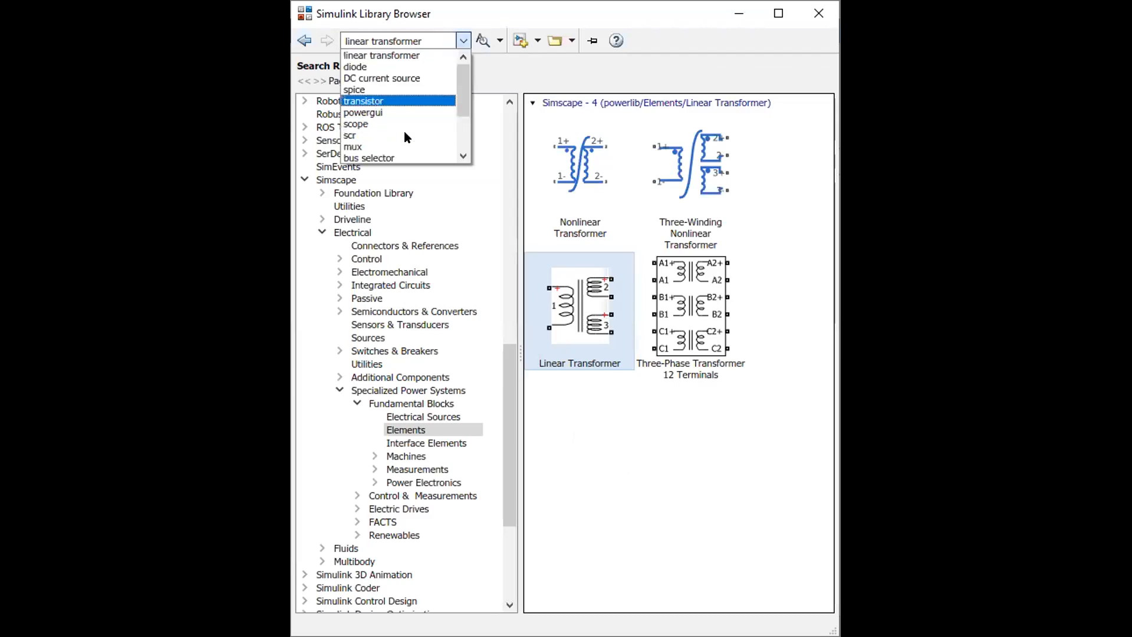
left_click(486, 39)
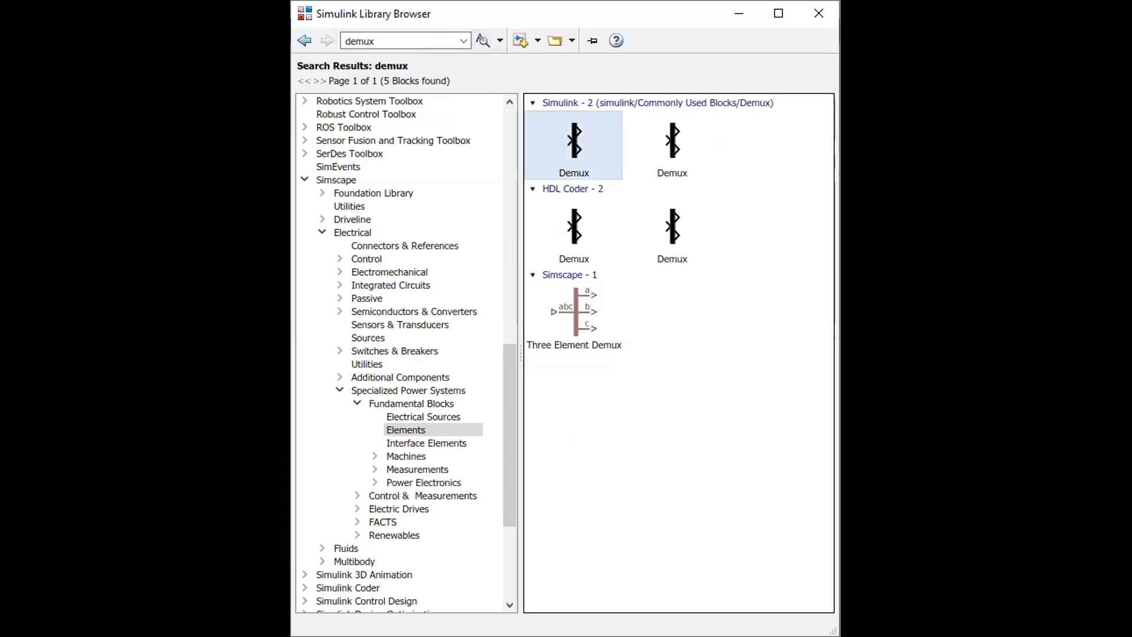
key("alt+Tab")
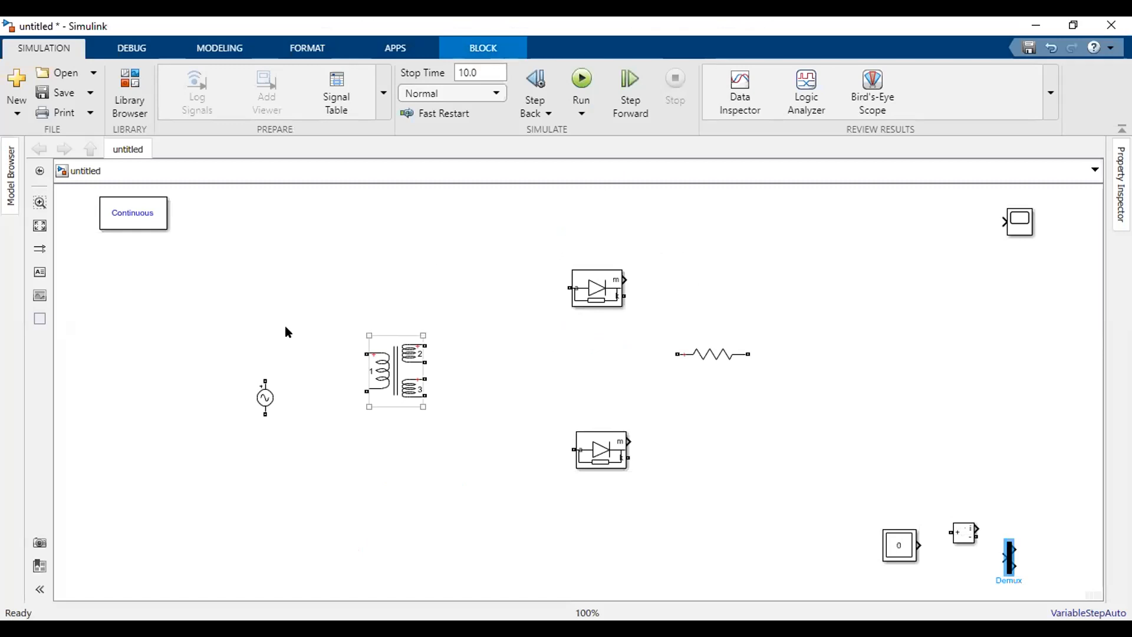
Step: Enlarge the AC Voltage Source farther away from the transformer, and shift the Linear Transformer slightly toward it
left_click_drag(263, 399, 183, 352)
left_click(395, 373)
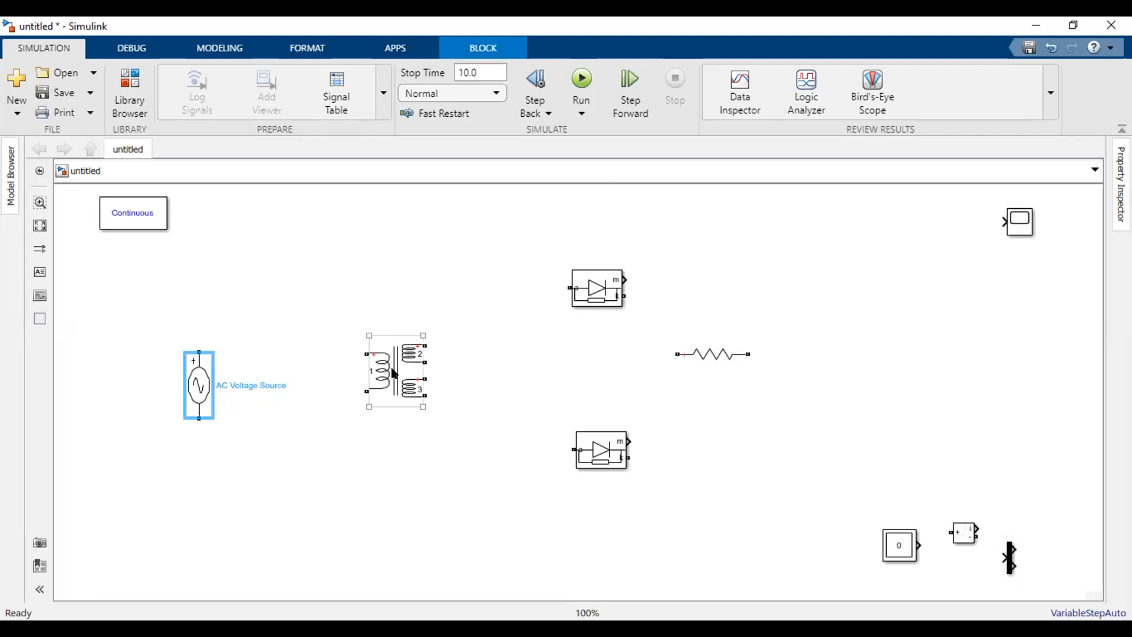
left_click(374, 381)
left_click_drag(374, 382, 353, 381)
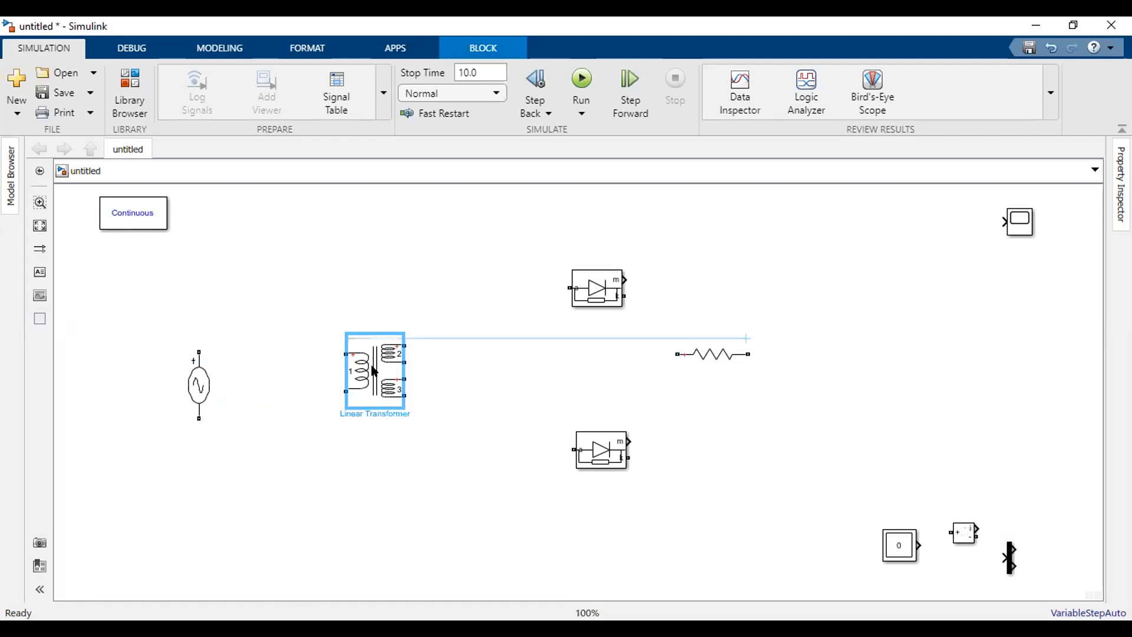
left_click(428, 473)
Step: Wire both AC Voltage Source terminals to the transformer's primary winding, routing the lines well above and below the source
left_click_drag(345, 391, 199, 420)
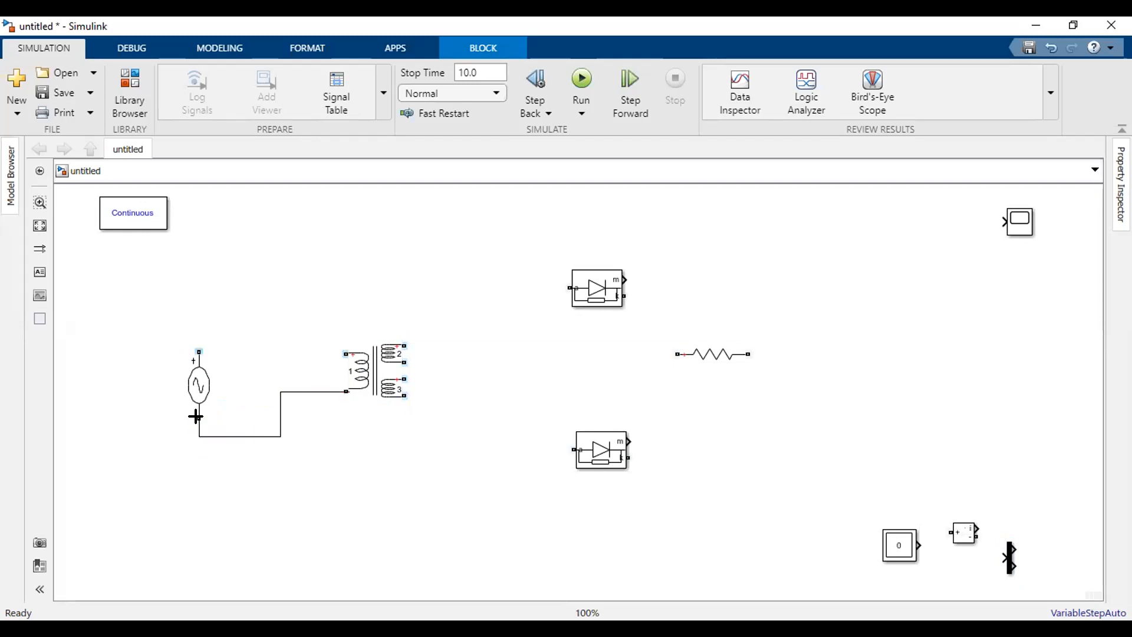
left_click_drag(269, 437, 267, 488)
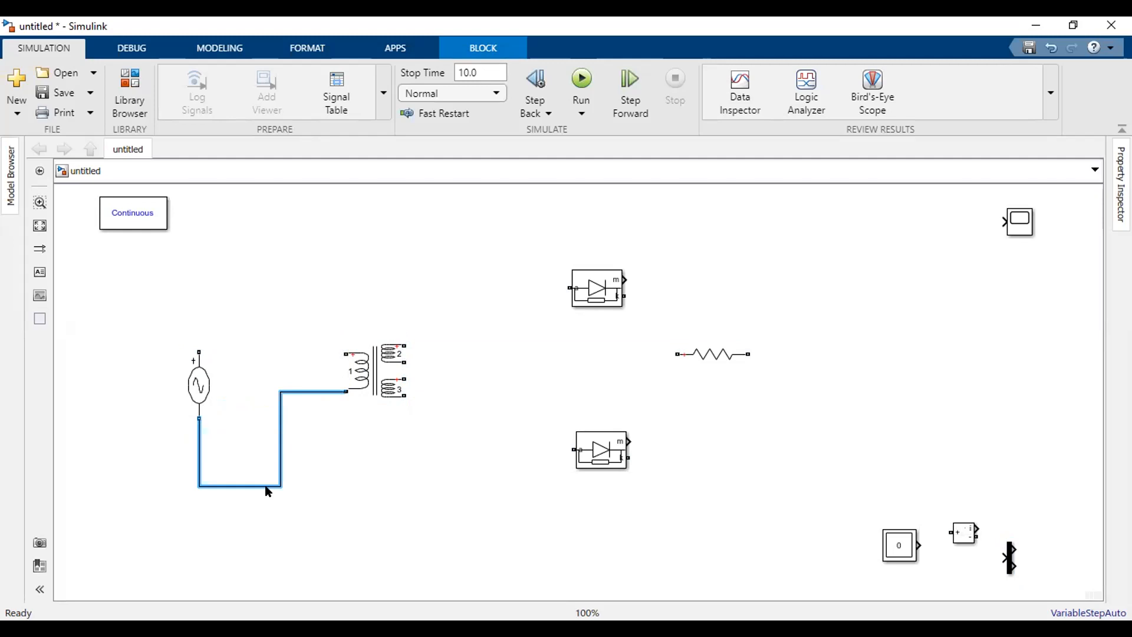
left_click_drag(195, 347, 335, 349)
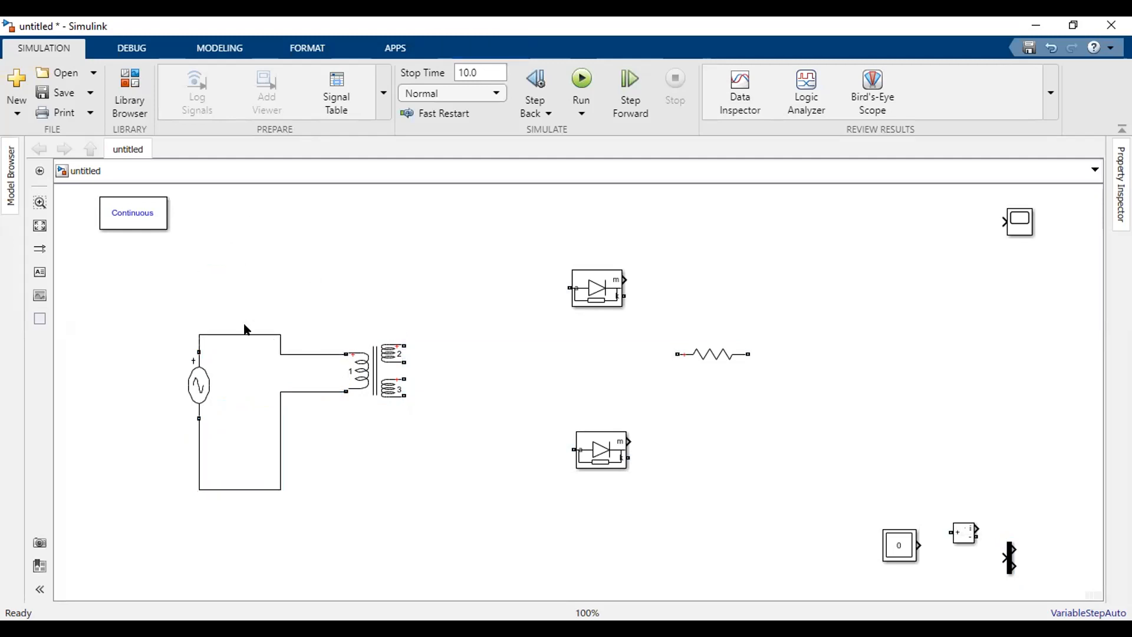
left_click_drag(247, 335, 253, 260)
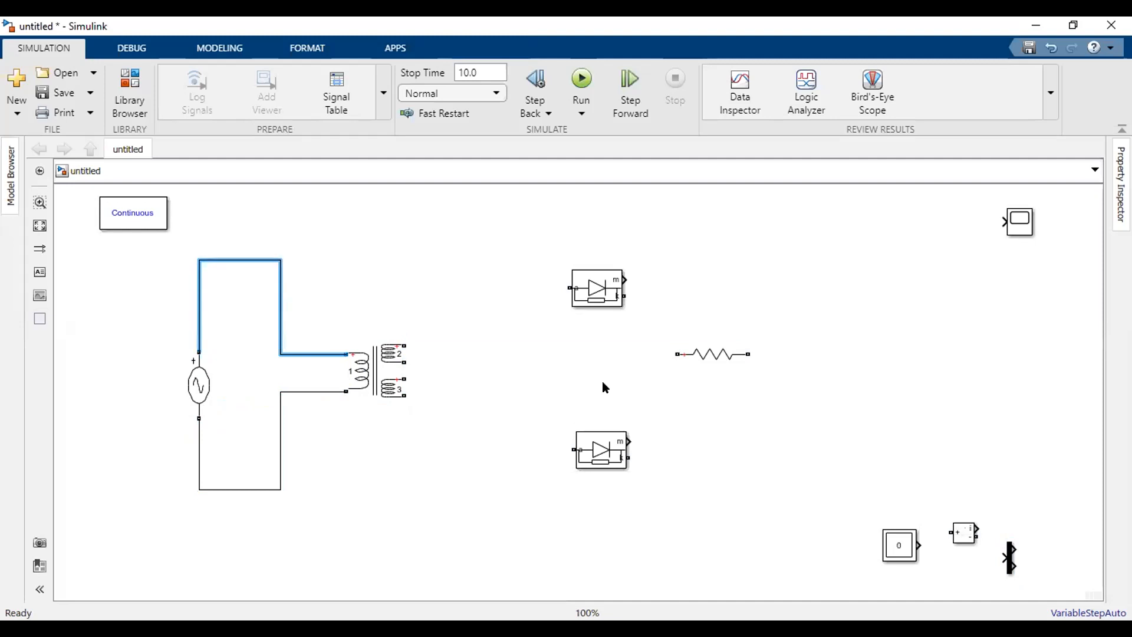
Step: Enlarge the Linear Transformer slightly and join the adjacent ends of its two secondary windings to form the midpoint
left_click(429, 370)
left_click(372, 369)
left_click_drag(342, 328, 337, 316)
left_click(437, 562)
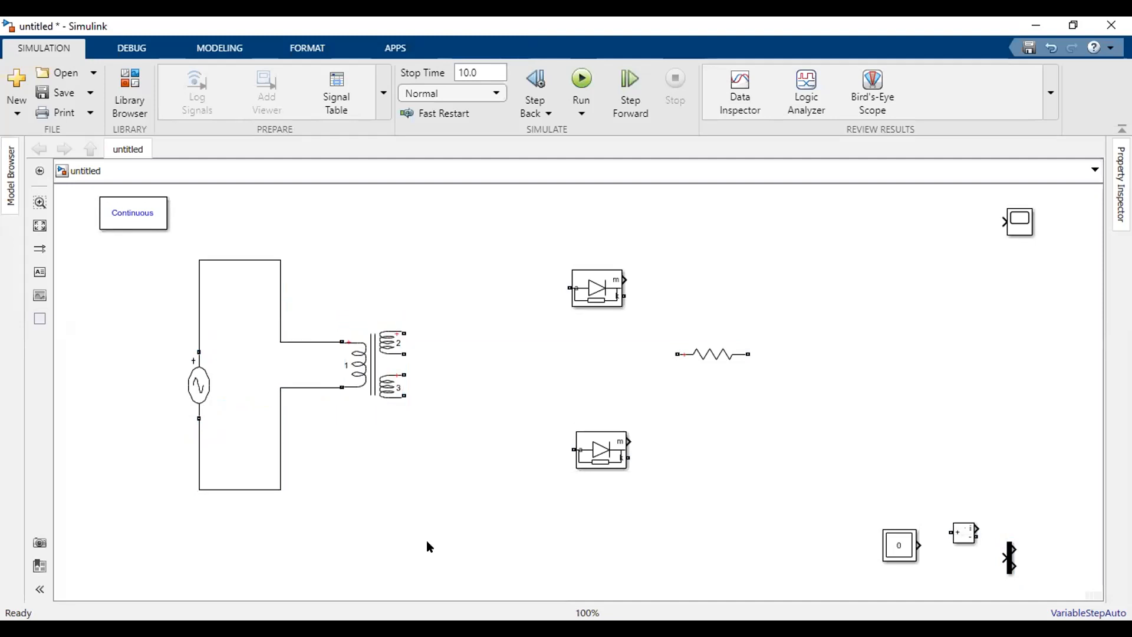
left_click_drag(399, 349, 405, 375)
Step: Enlarge both diodes and align them in a column beside the transformer's secondary side, with the resistor branch between them
left_click_drag(590, 459, 536, 461)
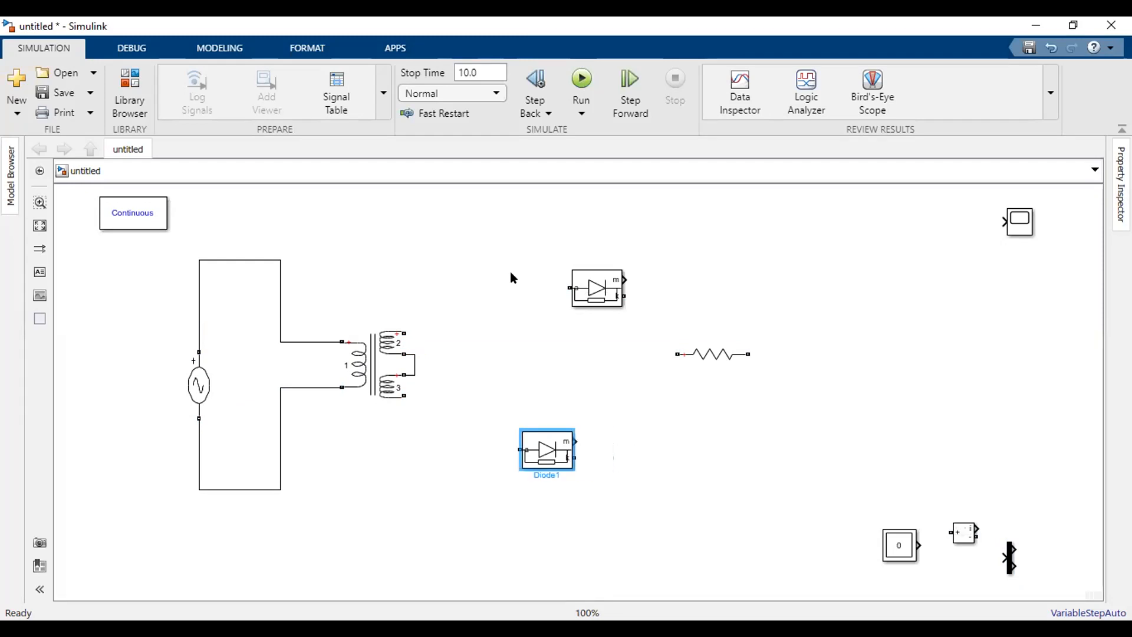
left_click_drag(597, 288, 510, 280)
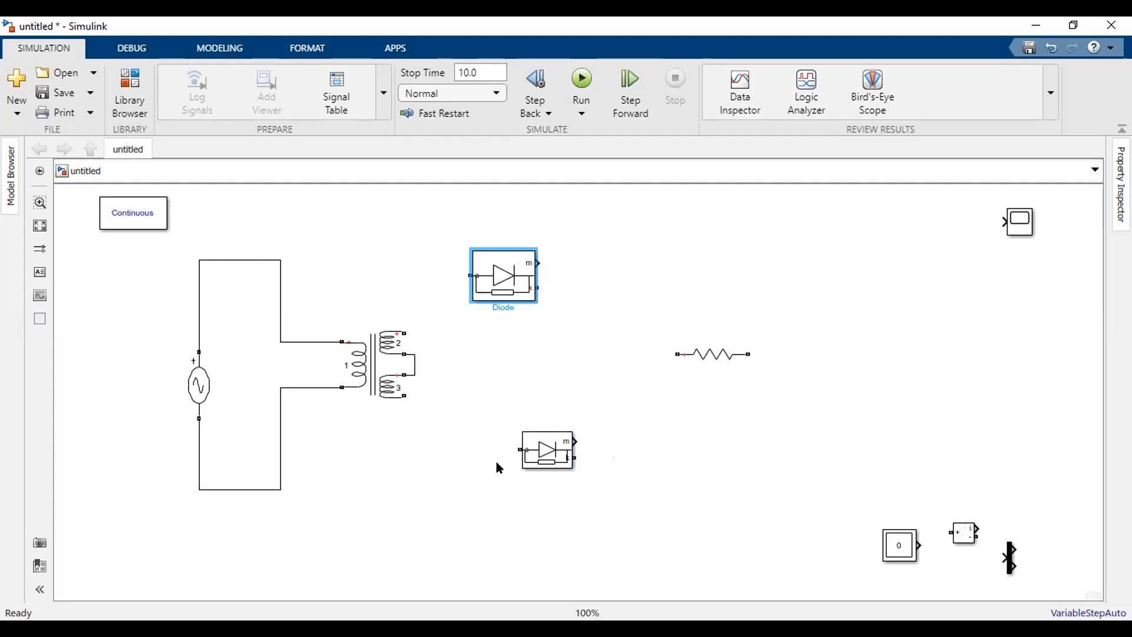
left_click_drag(536, 452, 463, 487)
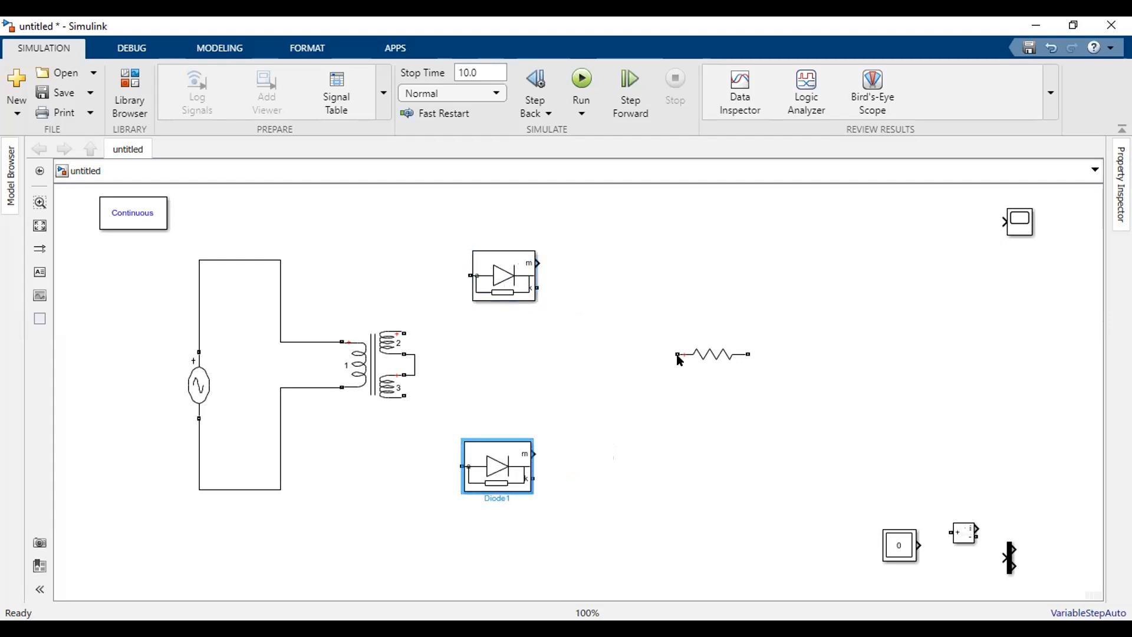
left_click_drag(657, 357, 517, 367)
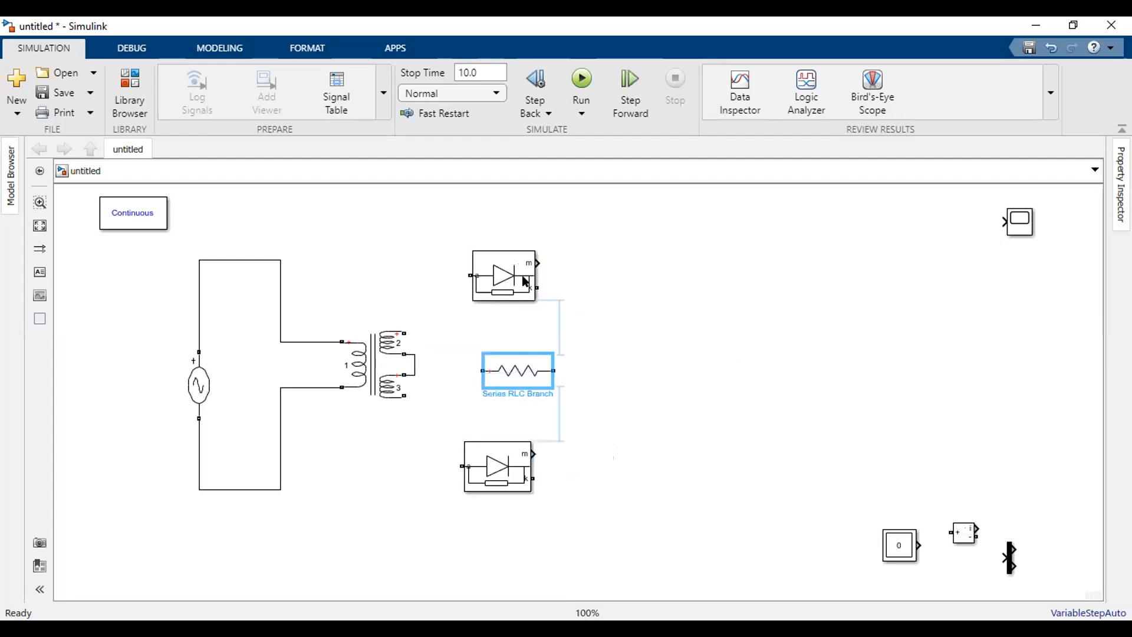
left_click_drag(521, 278, 532, 278)
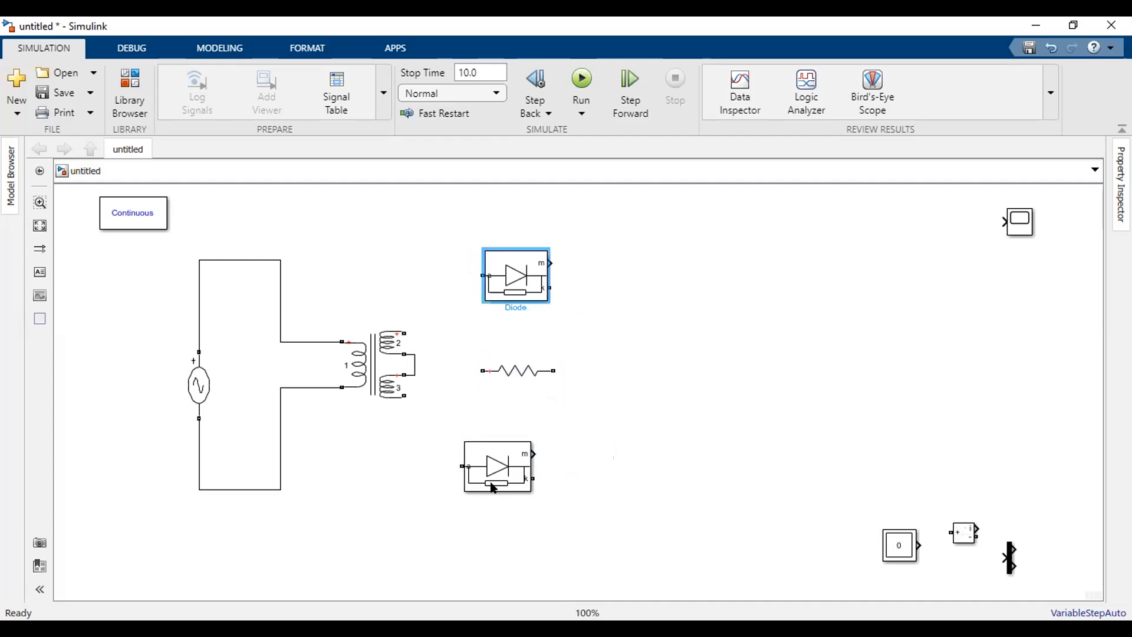
left_click_drag(521, 479, 540, 479)
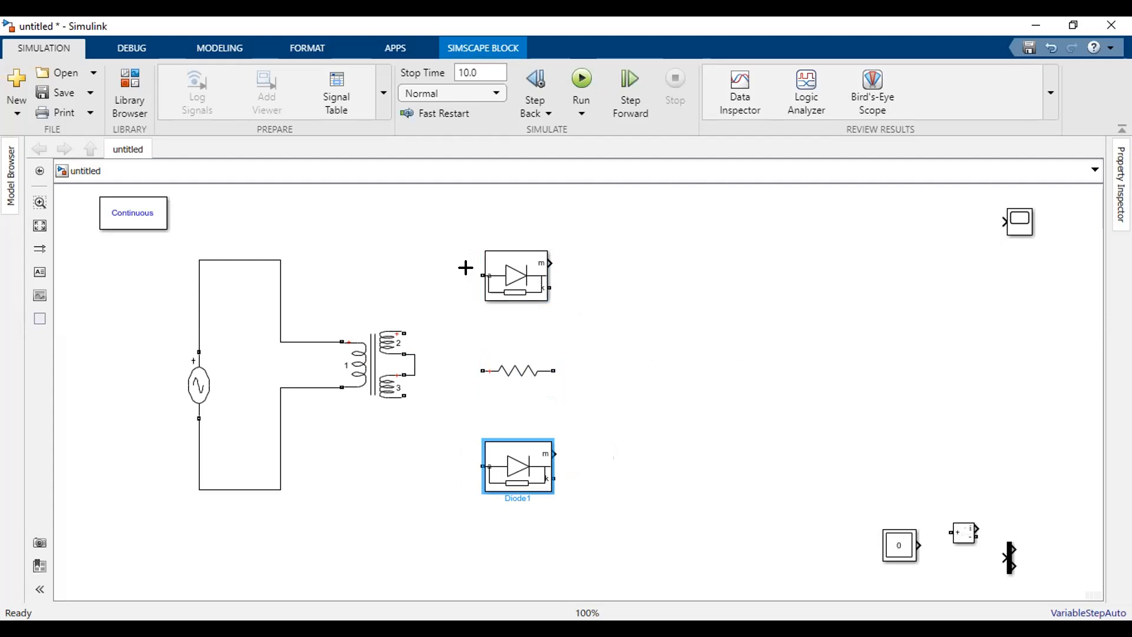
Step: Wire the diode anodes to the outer ends of the secondary windings, and the resistor to the transformer midpoint
left_click_drag(473, 268, 532, 427)
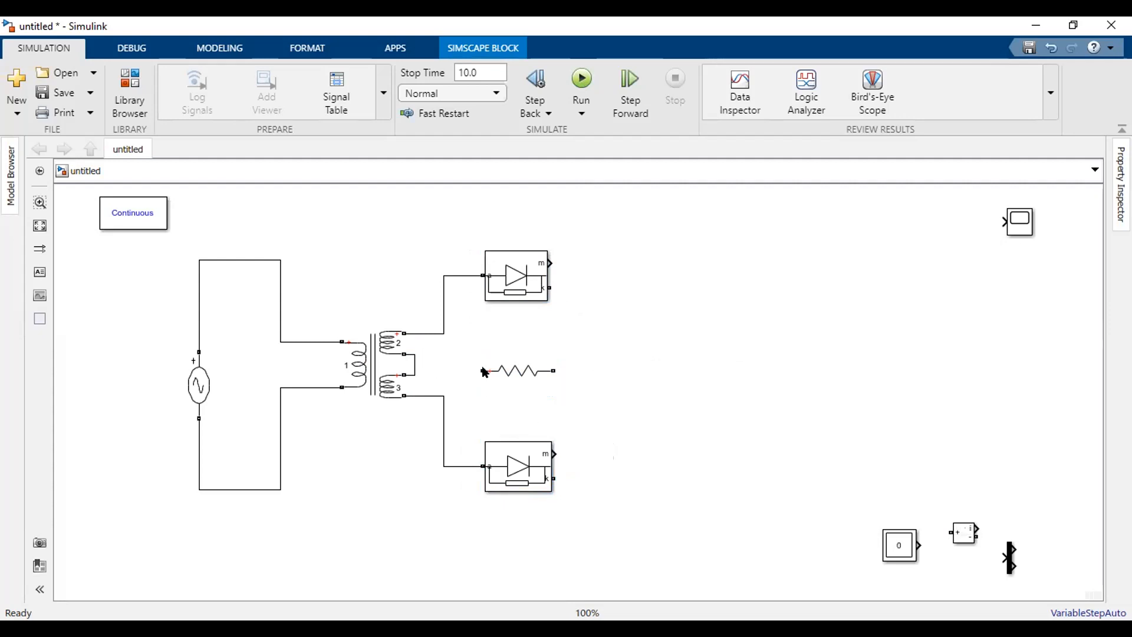
left_click_drag(476, 364, 413, 363)
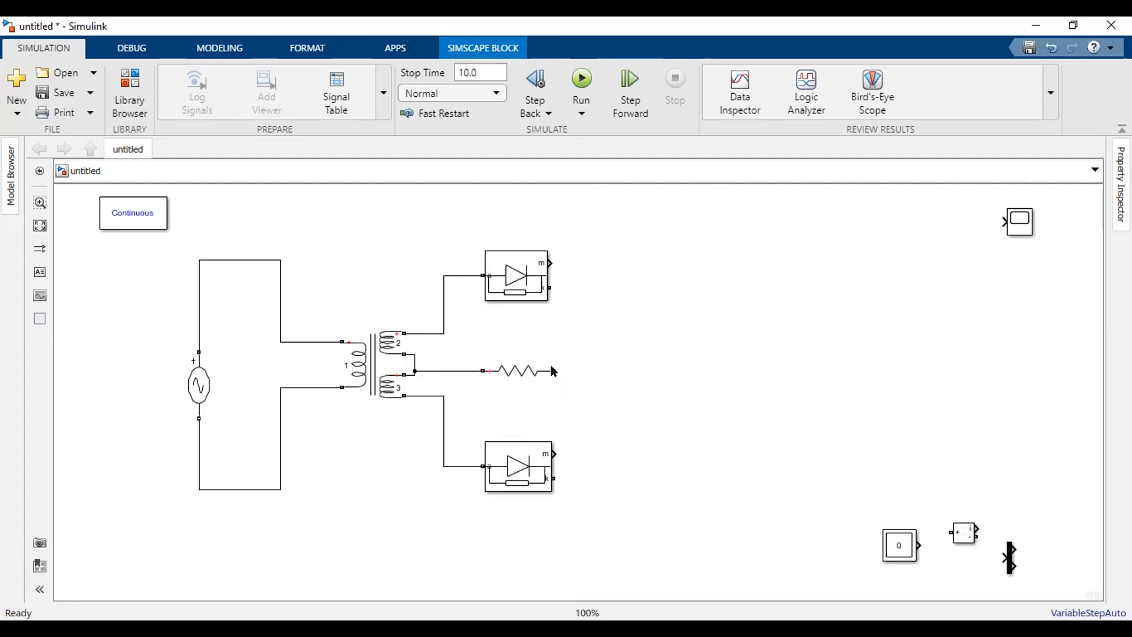
Step: Connect the cathodes of both diodes with a common line and wire the resistor's free end to it
left_click(544, 284)
left_click_drag(645, 454, 541, 469)
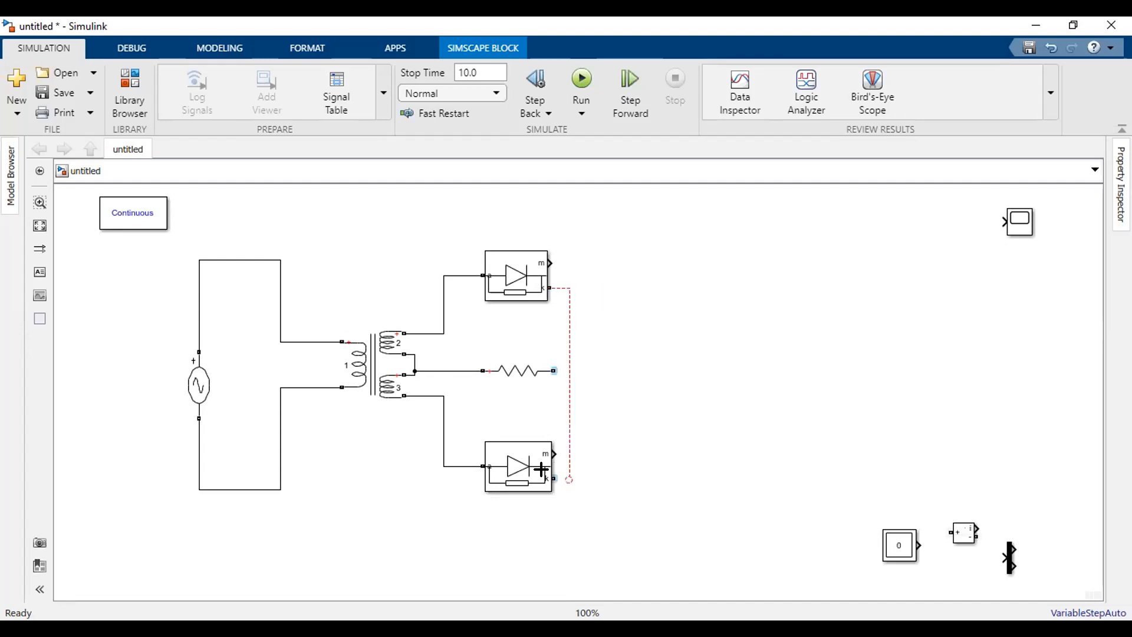
left_click_drag(563, 373, 674, 377)
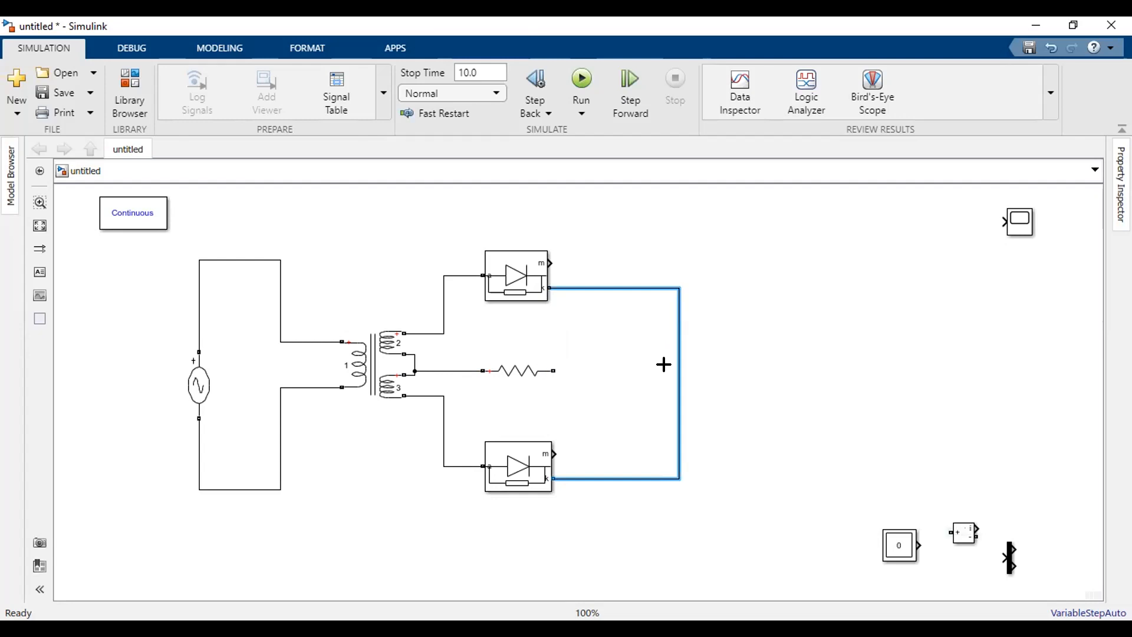
left_click_drag(672, 365, 674, 365)
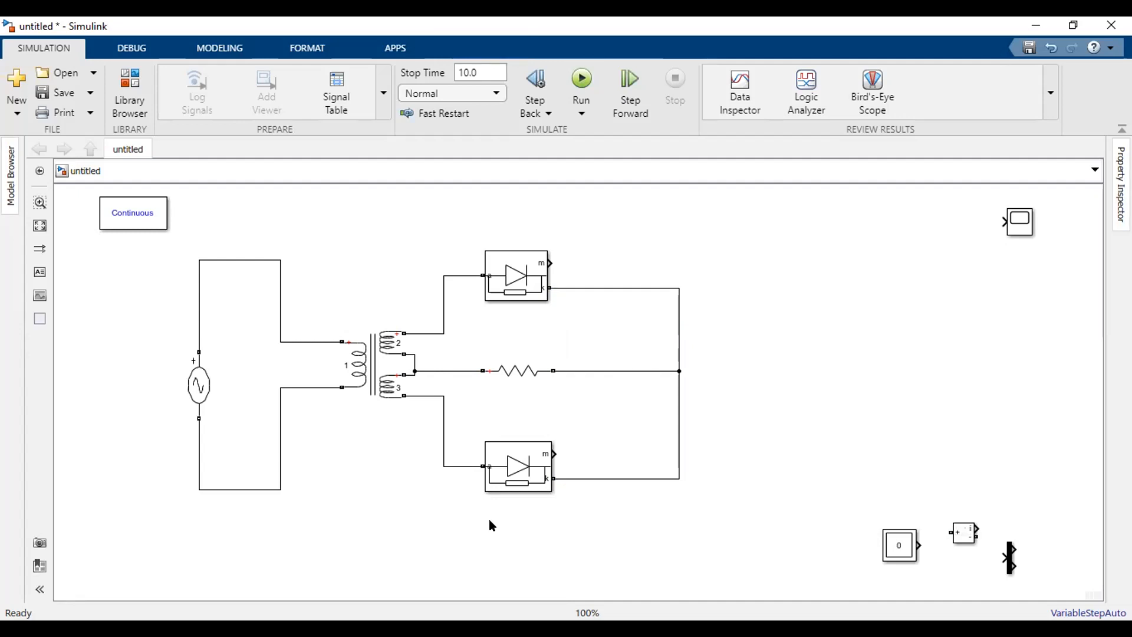
key("alt+Tab")
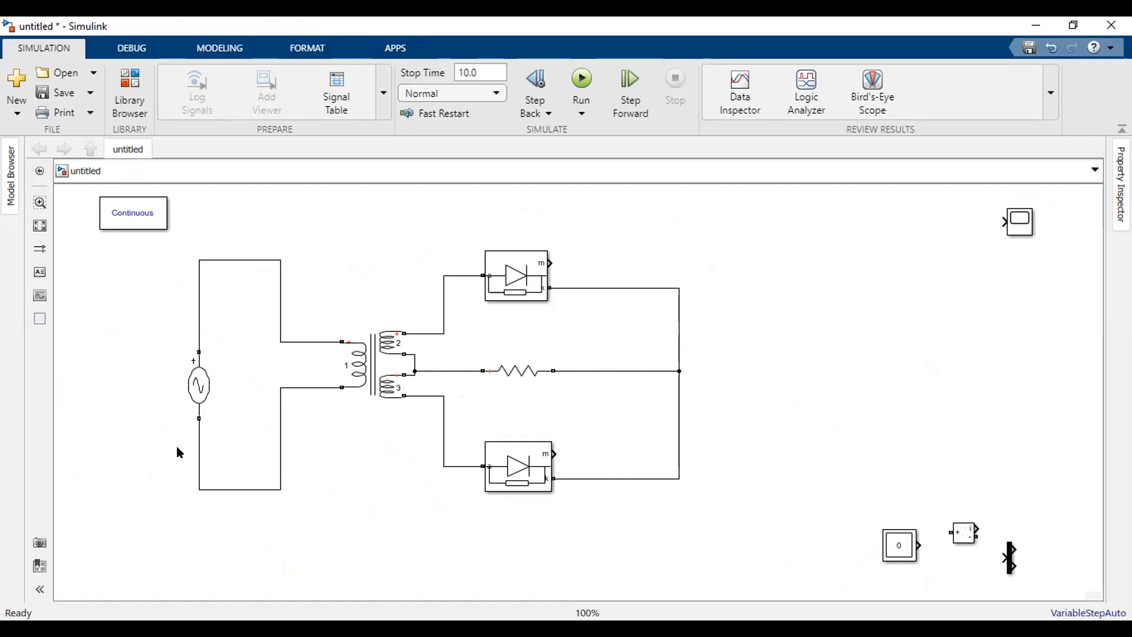
Step: Set the AC Voltage Source frequency to 50 Hz and its Measurements option to Voltage
left_click(194, 398)
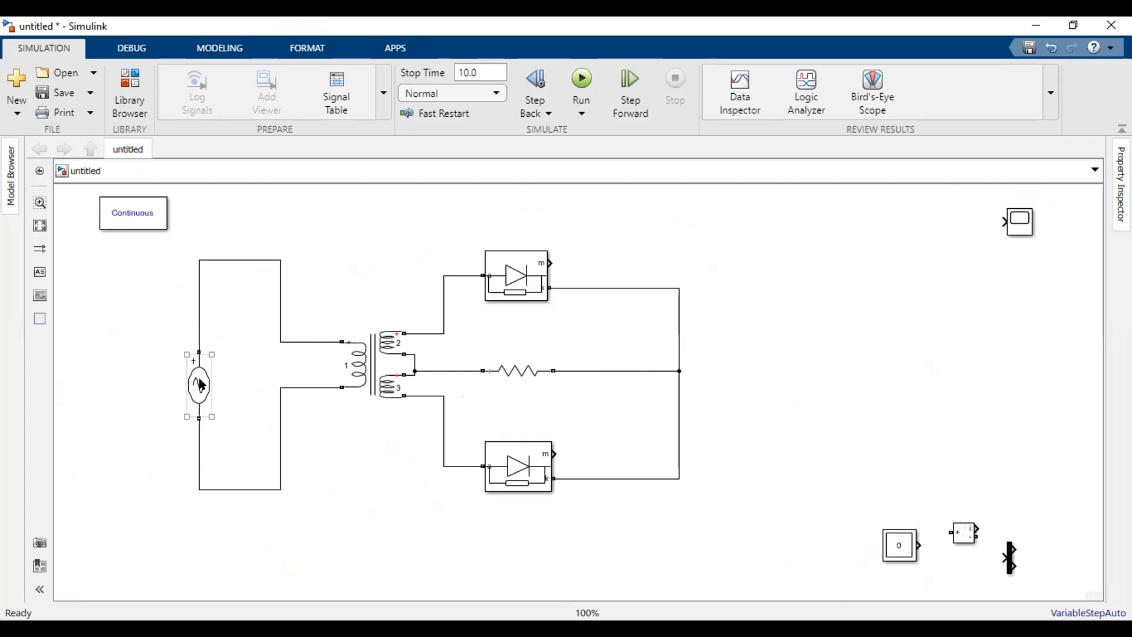
left_click(202, 385)
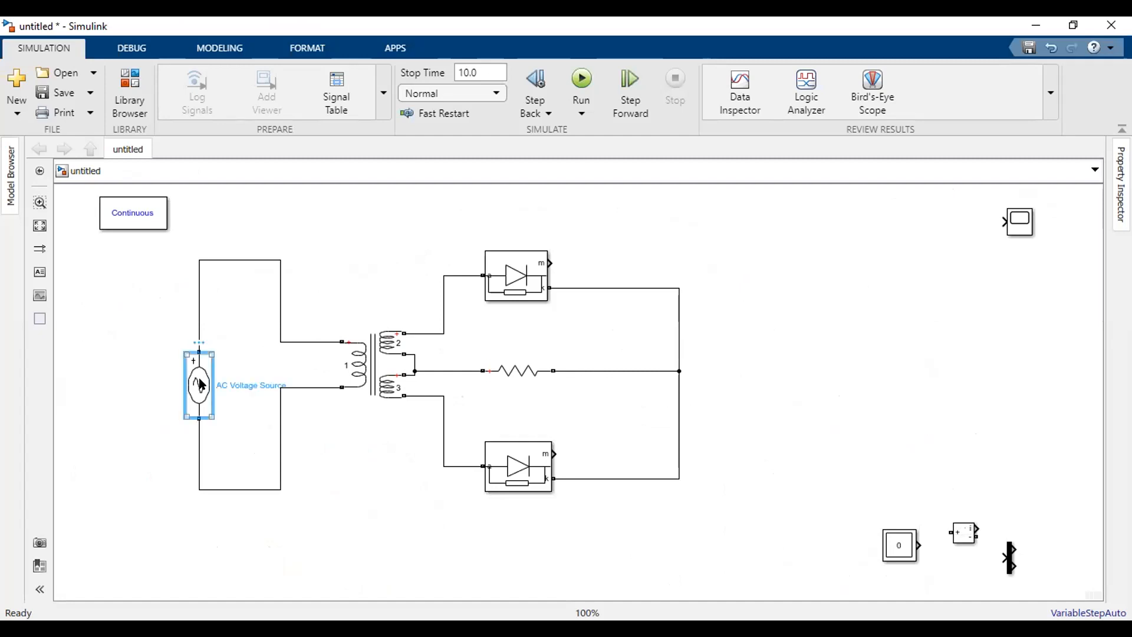
double_click(202, 386)
left_click(345, 385)
double_click(346, 383)
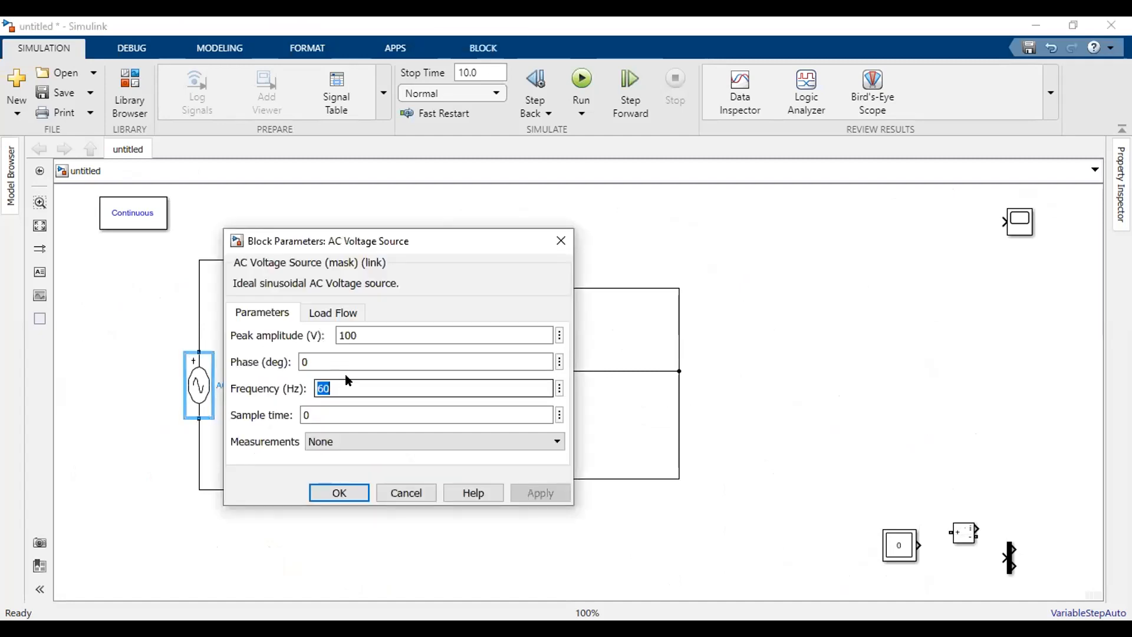
type("50")
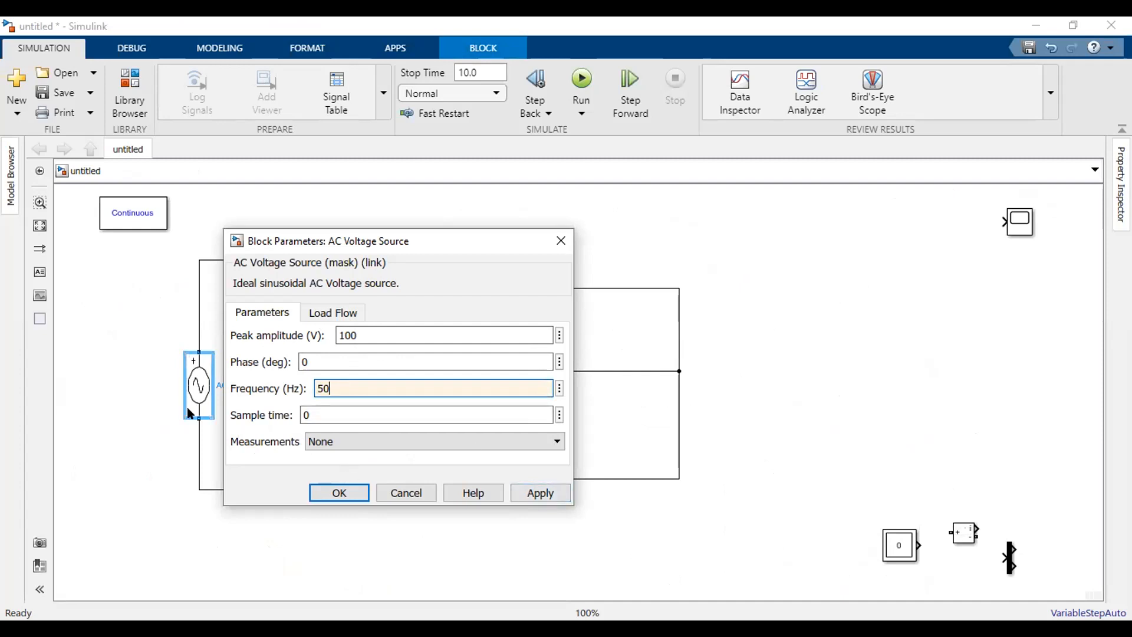
left_click(361, 442)
left_click(359, 466)
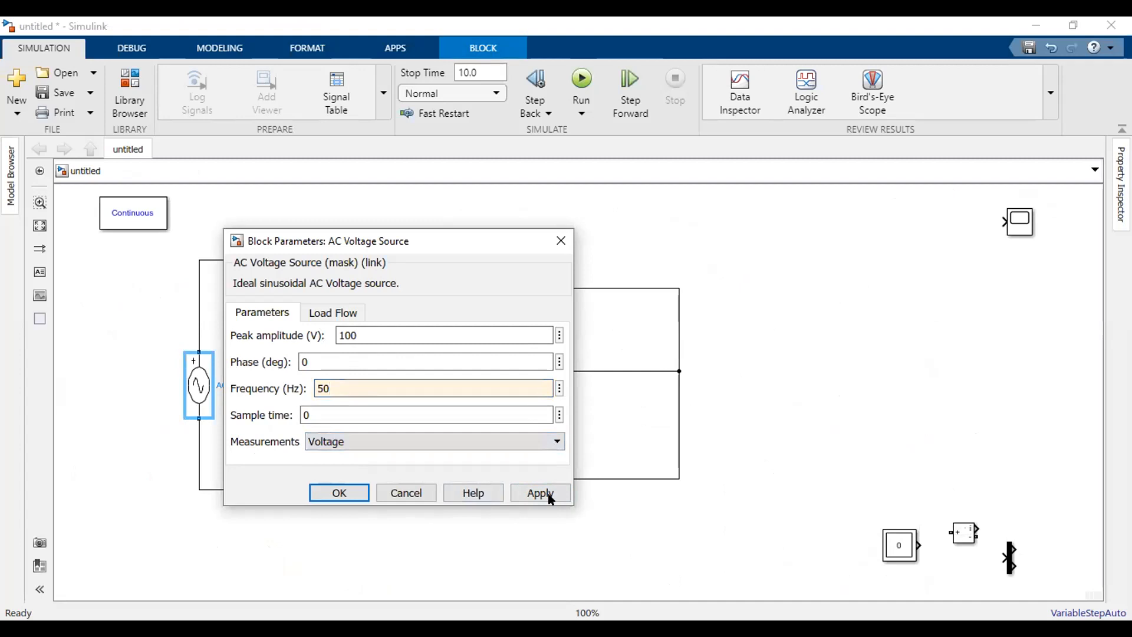
left_click(340, 491)
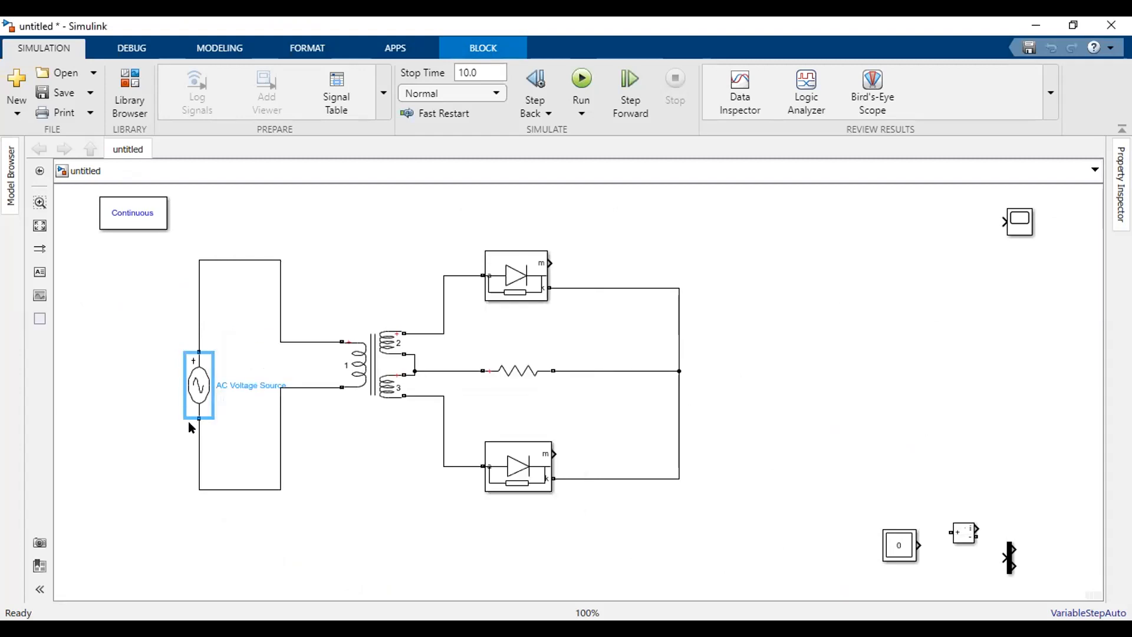
left_click(190, 409)
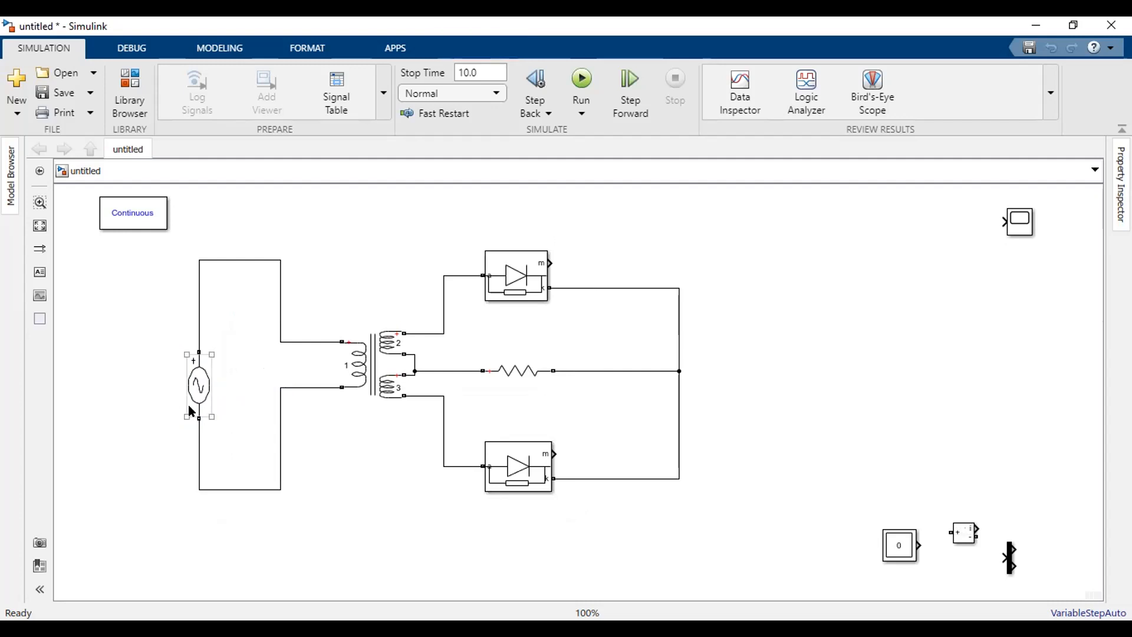
left_click(900, 549)
left_click(534, 380)
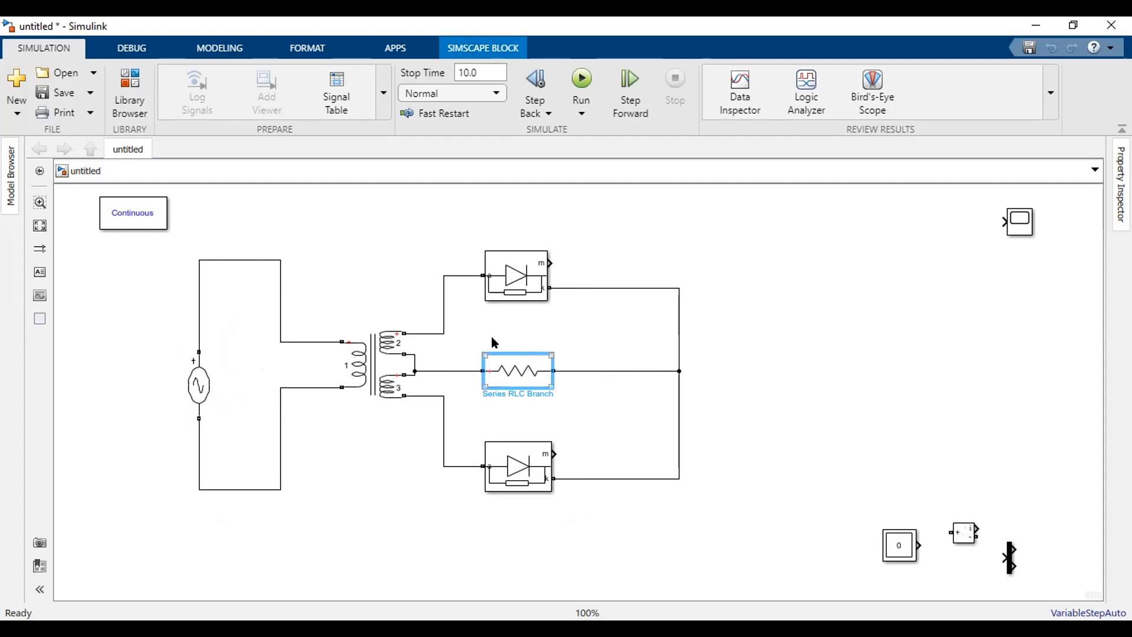
left_click(525, 414)
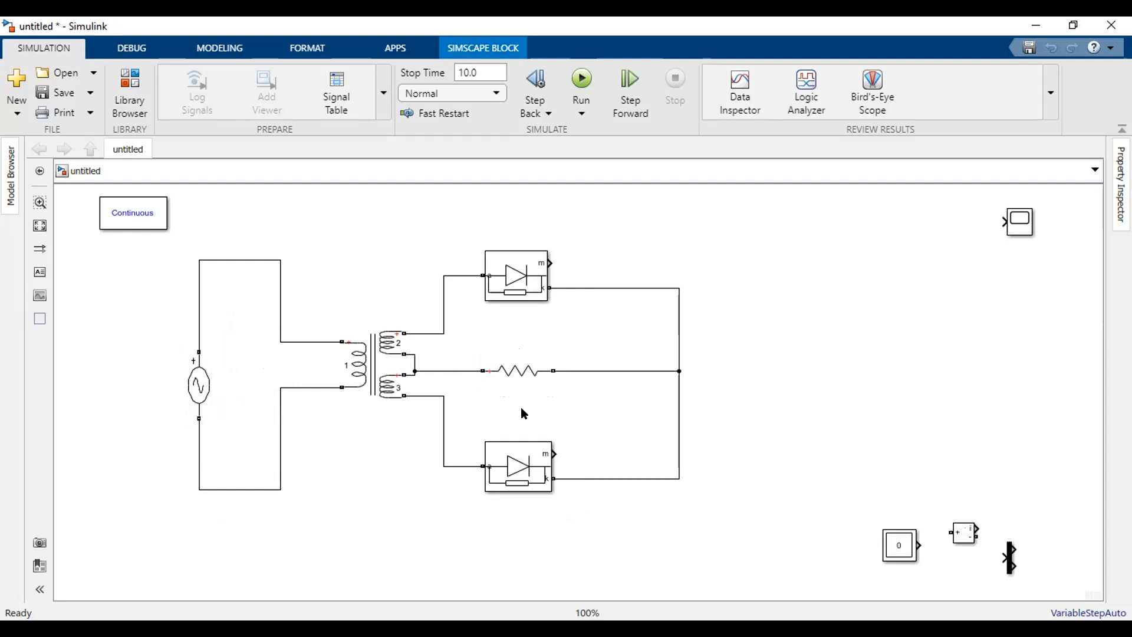
left_click(485, 352)
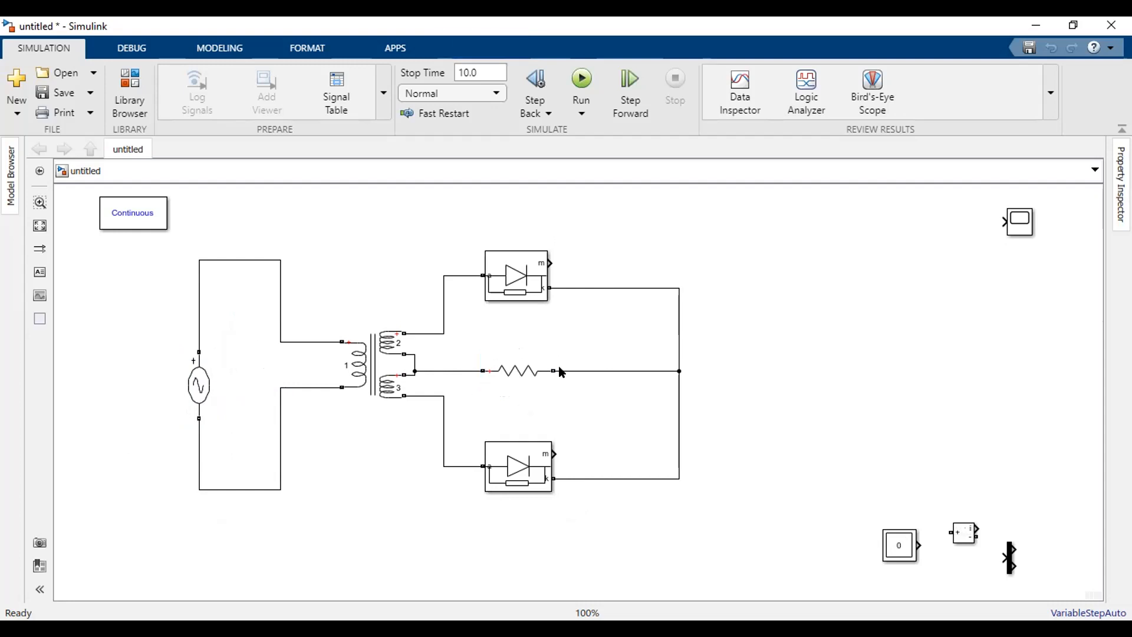
left_click(200, 371)
left_click(178, 434)
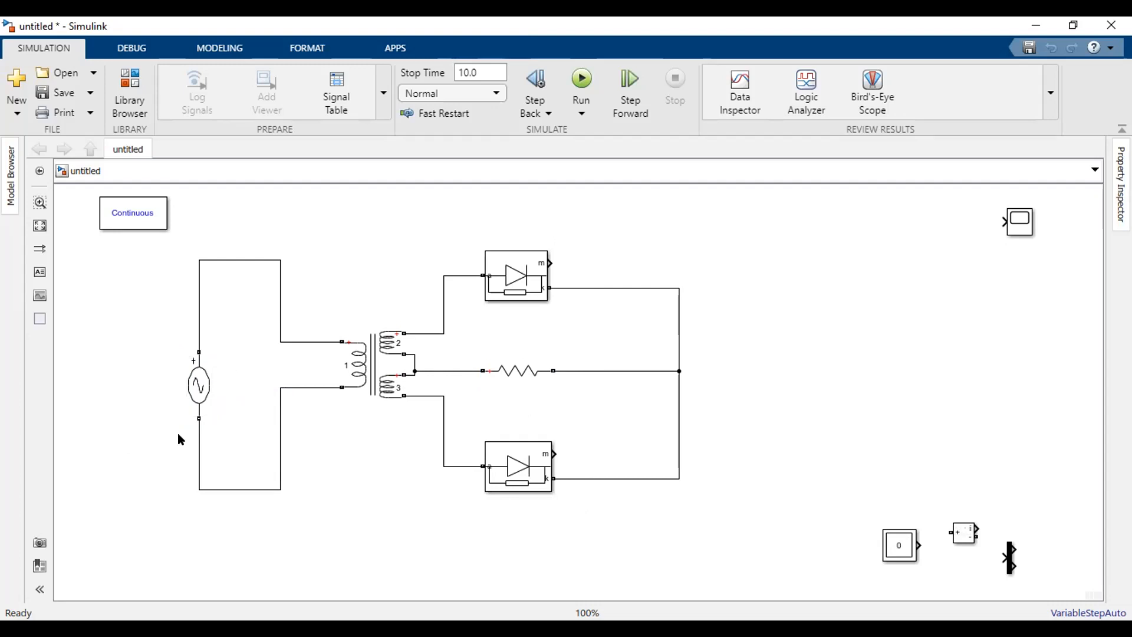
left_click(203, 395)
left_click(988, 563)
left_click(907, 556)
left_click(533, 376)
left_click(301, 355)
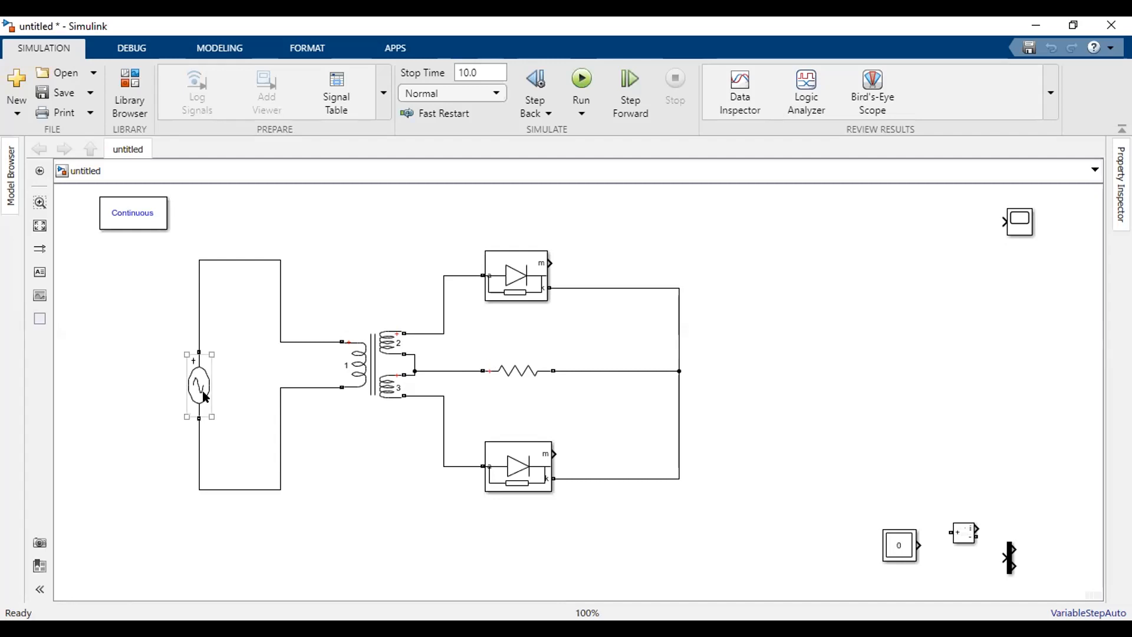
Step: Move the Multimeter block to the free space above the upper diode
left_click_drag(901, 546, 561, 207)
left_click(561, 205)
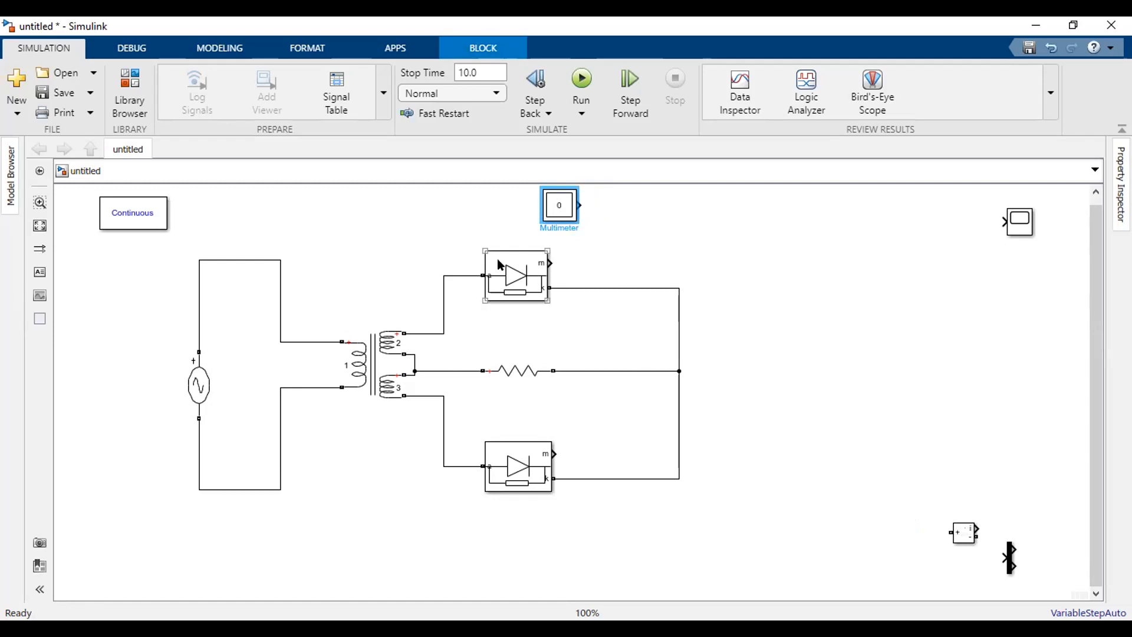
Step: Review the upper diode's block parameters, from on-state resistance to snubber values and the measurement port option
left_click(522, 287)
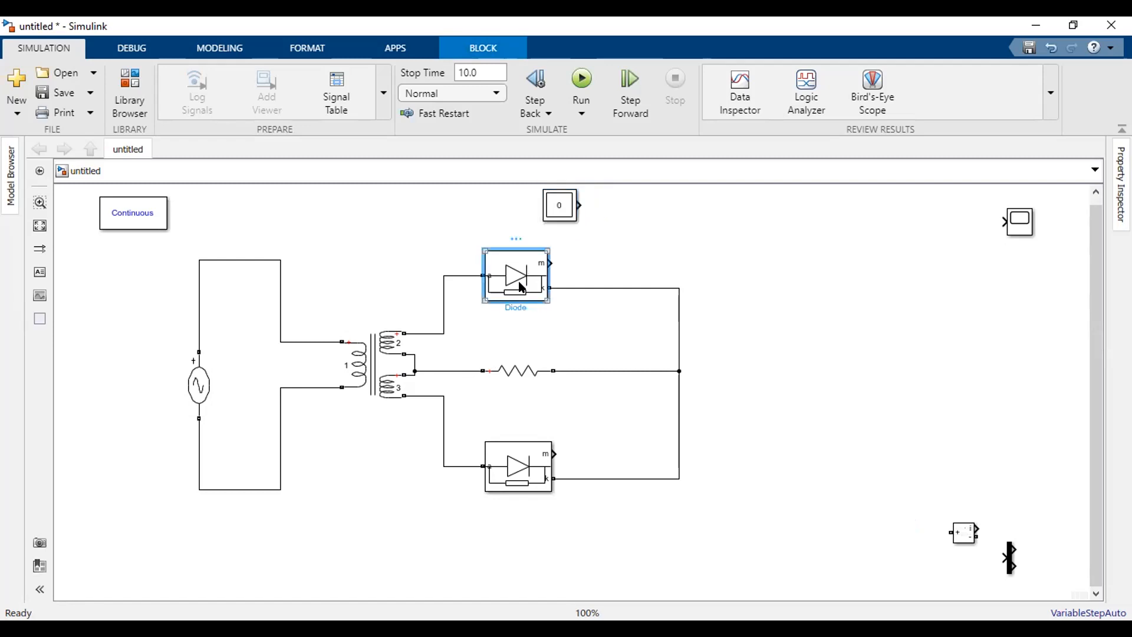
double_click(522, 287)
scroll(749, 361, "down", 2)
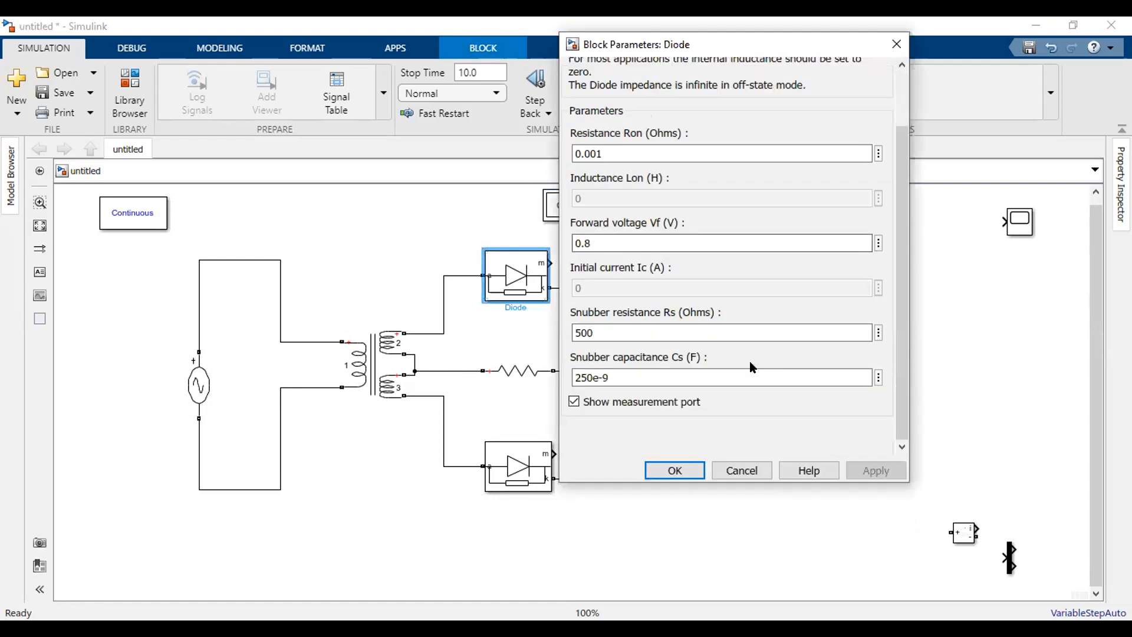
scroll(750, 361, "up", 2)
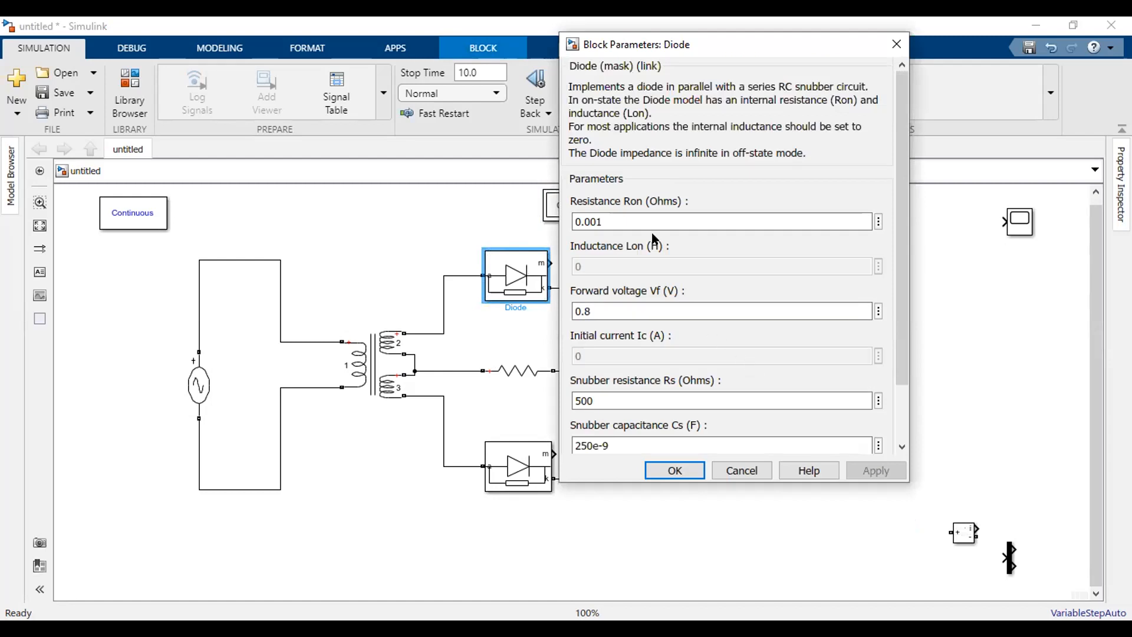
scroll(690, 273, "down", 2)
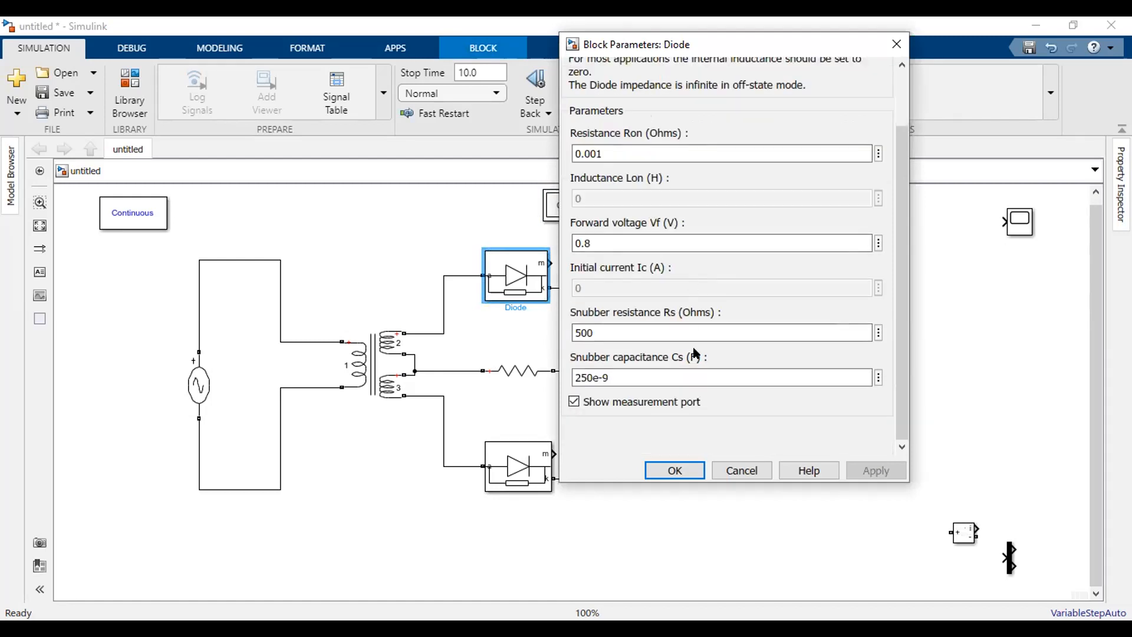
left_click(674, 469)
Step: Move the Scope block down beside the circuit and enlarge it into a tall block with room for several inputs
left_click_drag(1016, 225, 1018, 351)
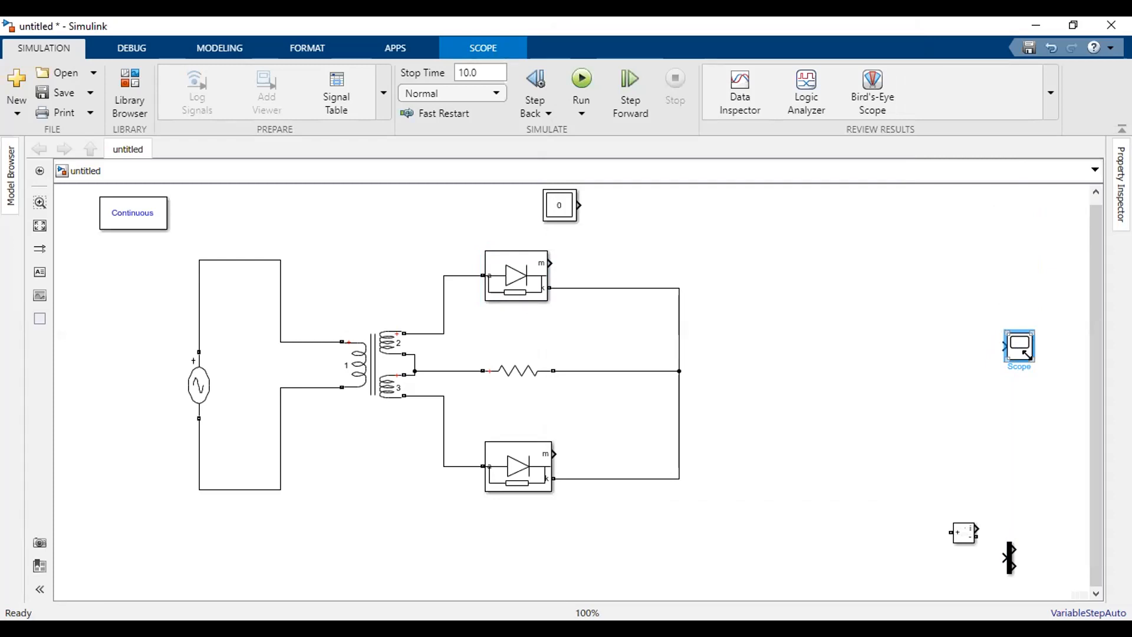
left_click_drag(1028, 355, 1058, 436)
left_click_drag(1005, 327, 974, 218)
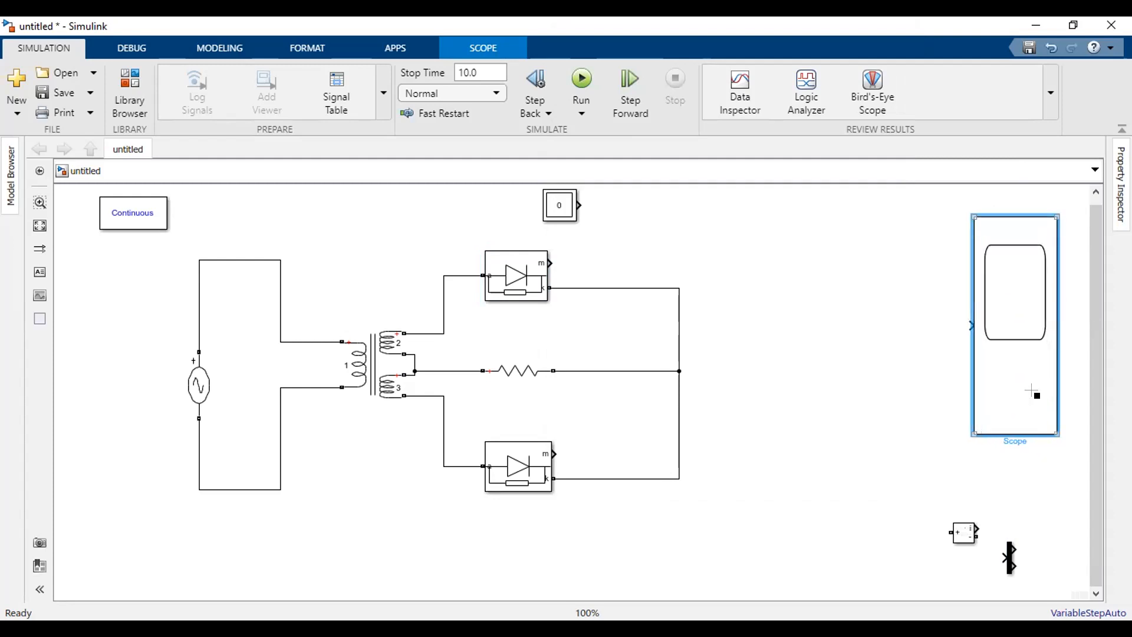
left_click_drag(1057, 434, 1070, 499)
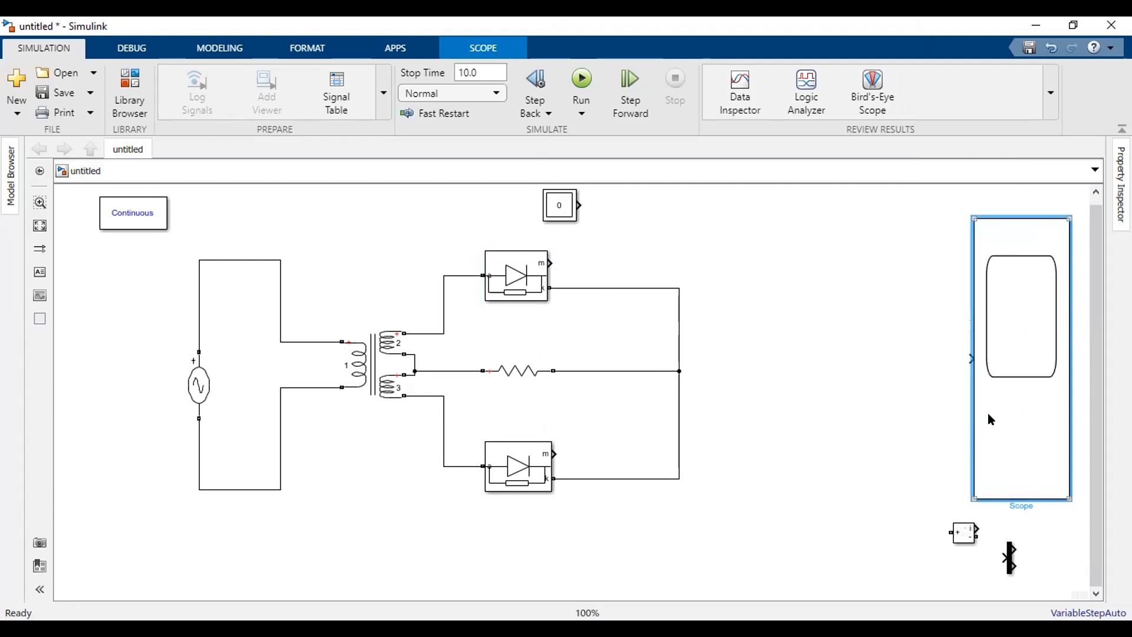
Step: Set the Scope's number of input ports to 5
right_click(991, 419)
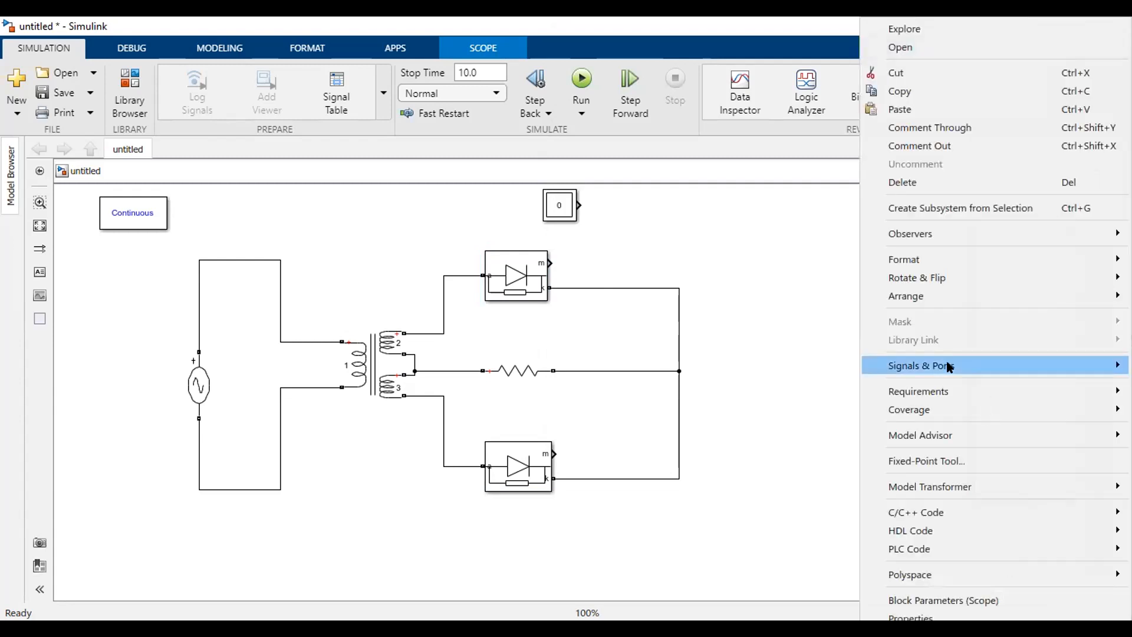
mouse_move(950, 367)
mouse_move(823, 366)
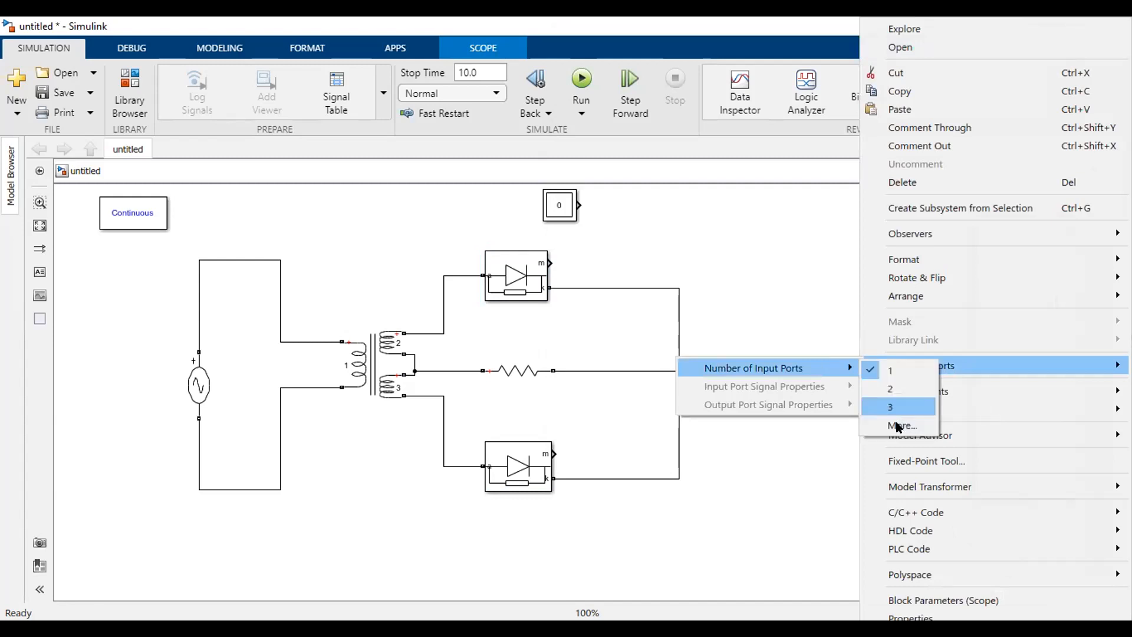
left_click(899, 426)
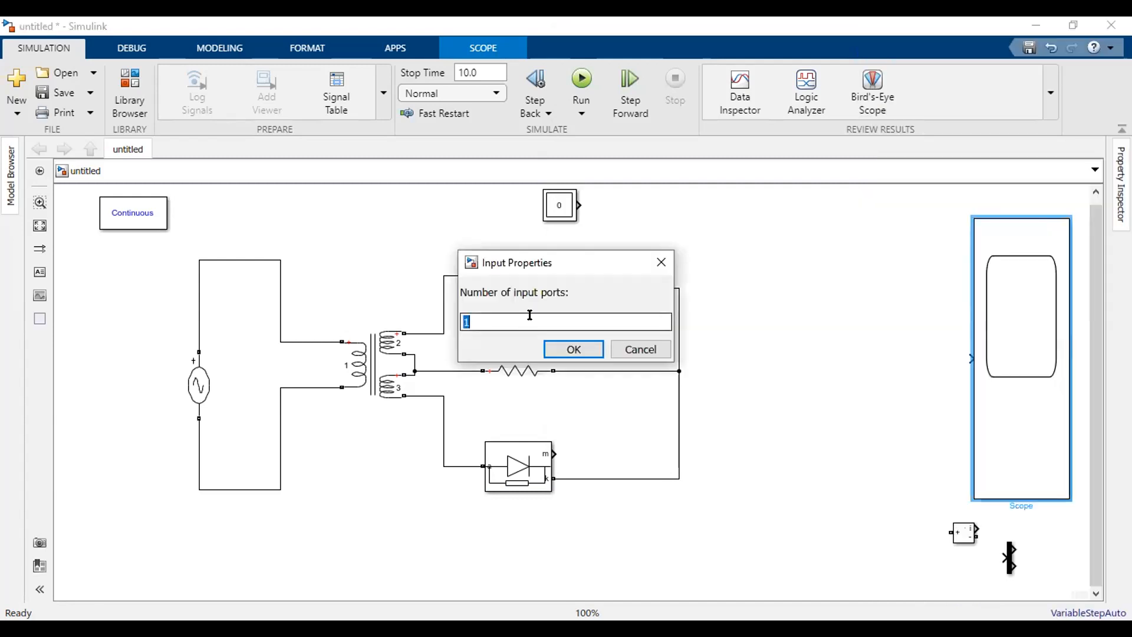
type("5")
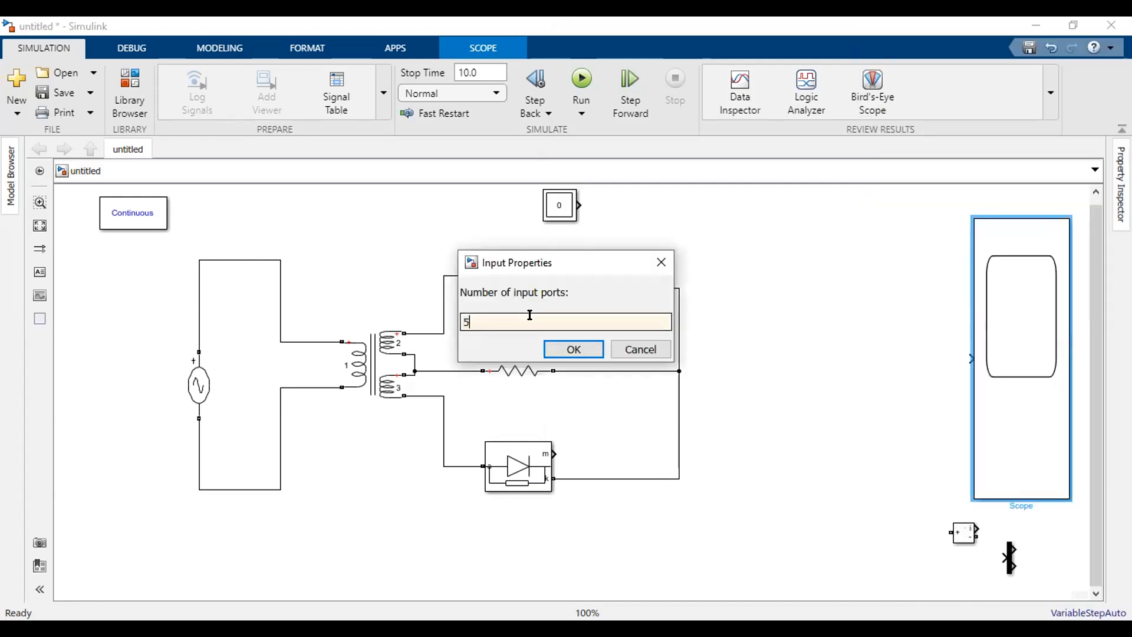
left_click(567, 347)
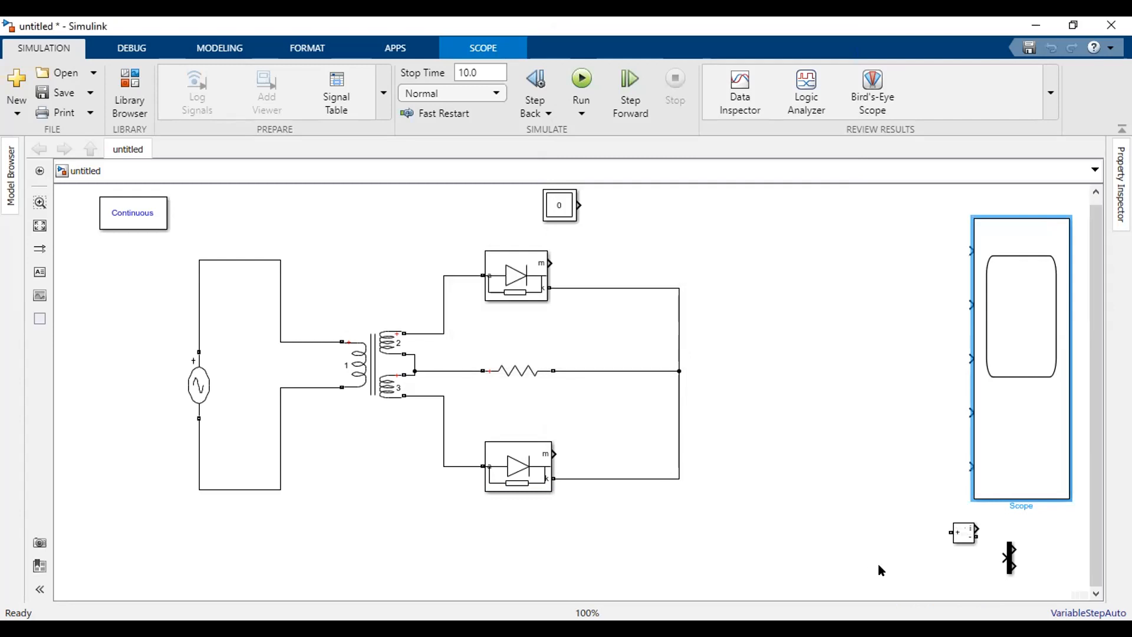
left_click(797, 482)
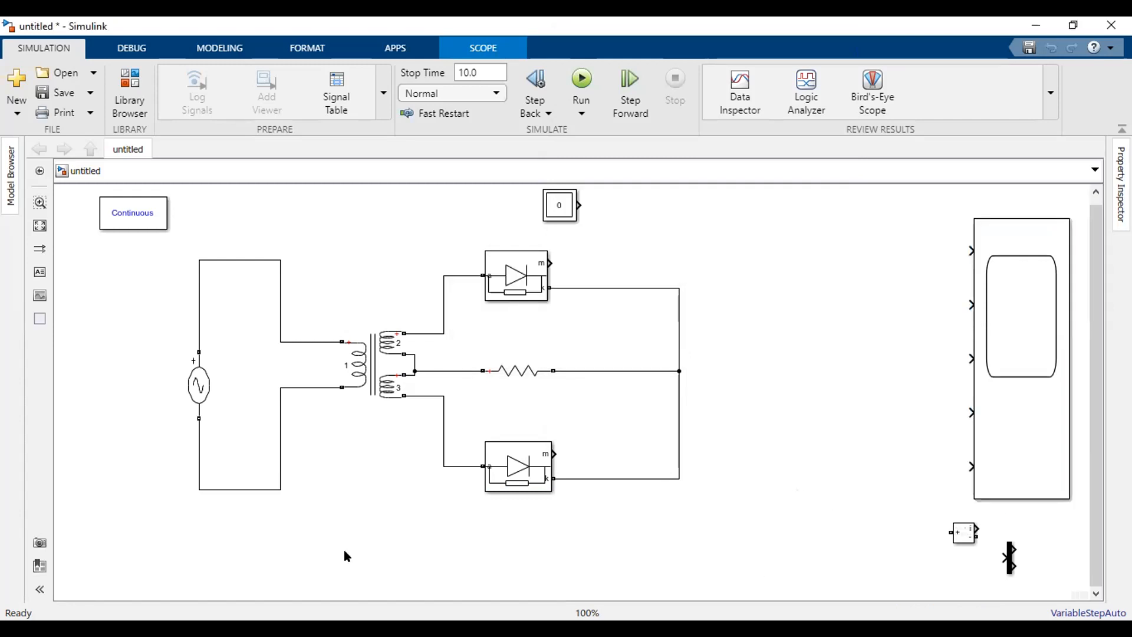
Step: Place the Current Measurement block above the AC source and delete the wire from the source's upper terminal to the transformer primary
left_click(201, 392)
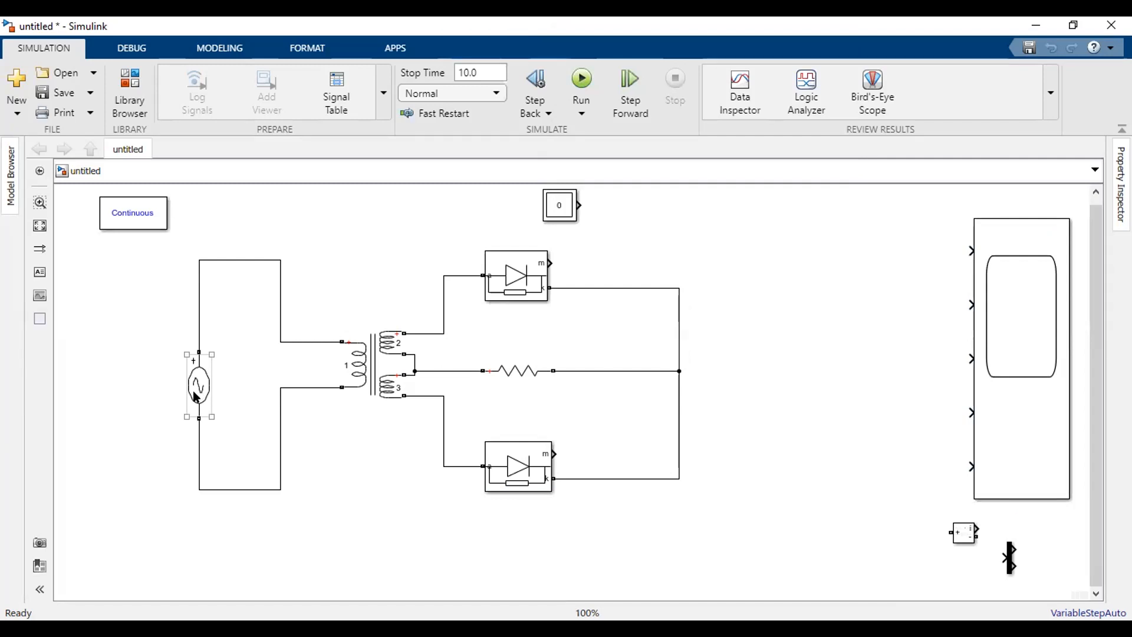
left_click(294, 414)
left_click(961, 534)
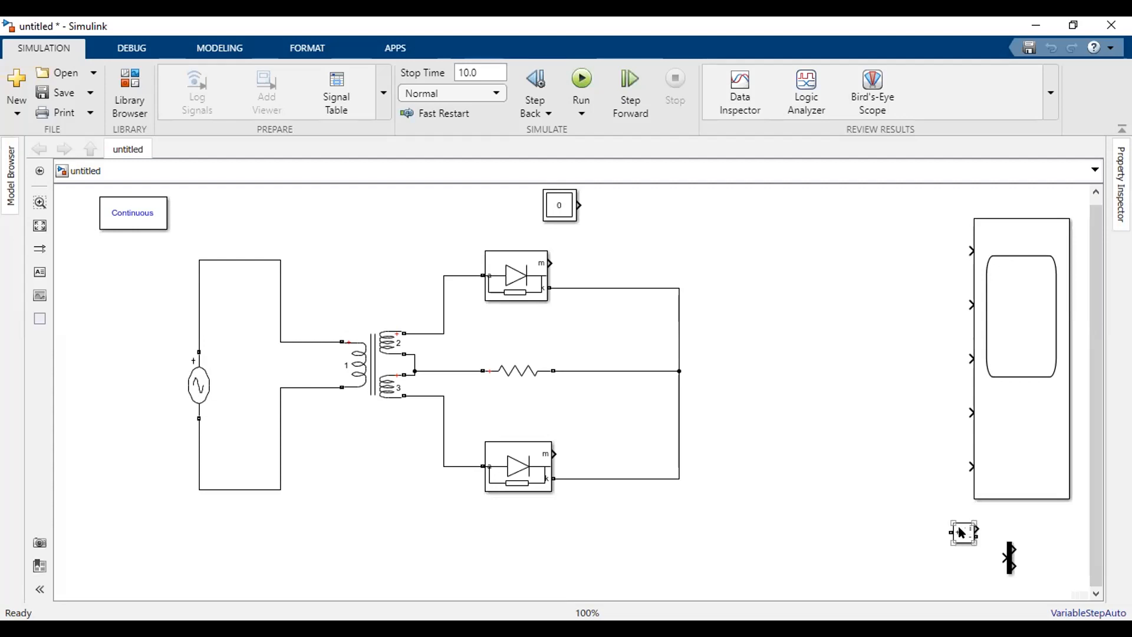
left_click_drag(961, 533, 284, 212)
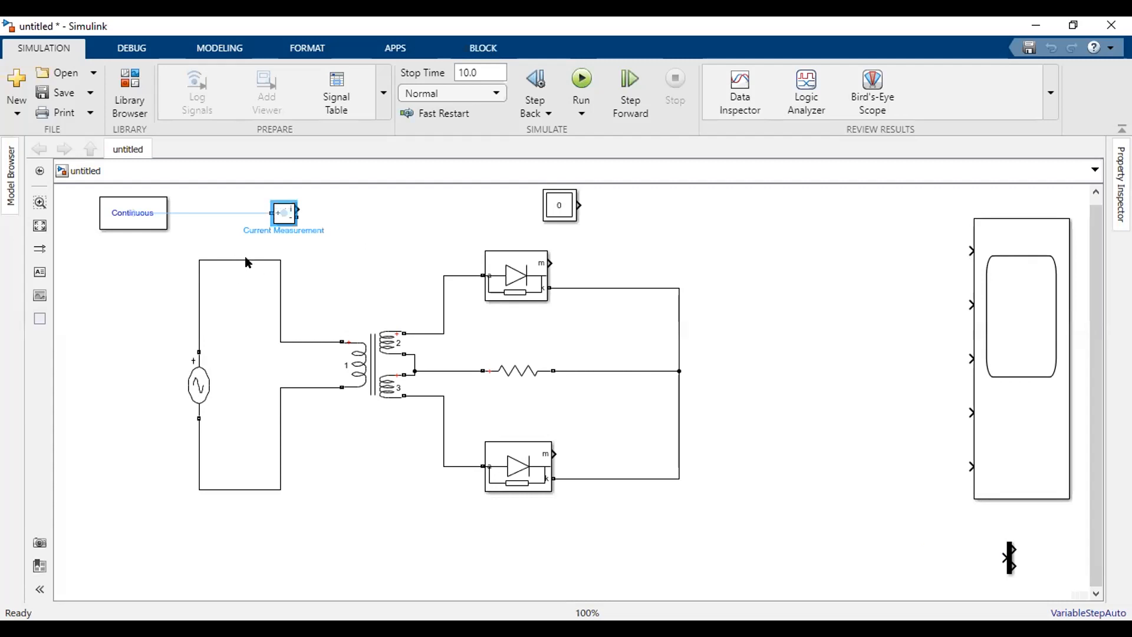
left_click(245, 260)
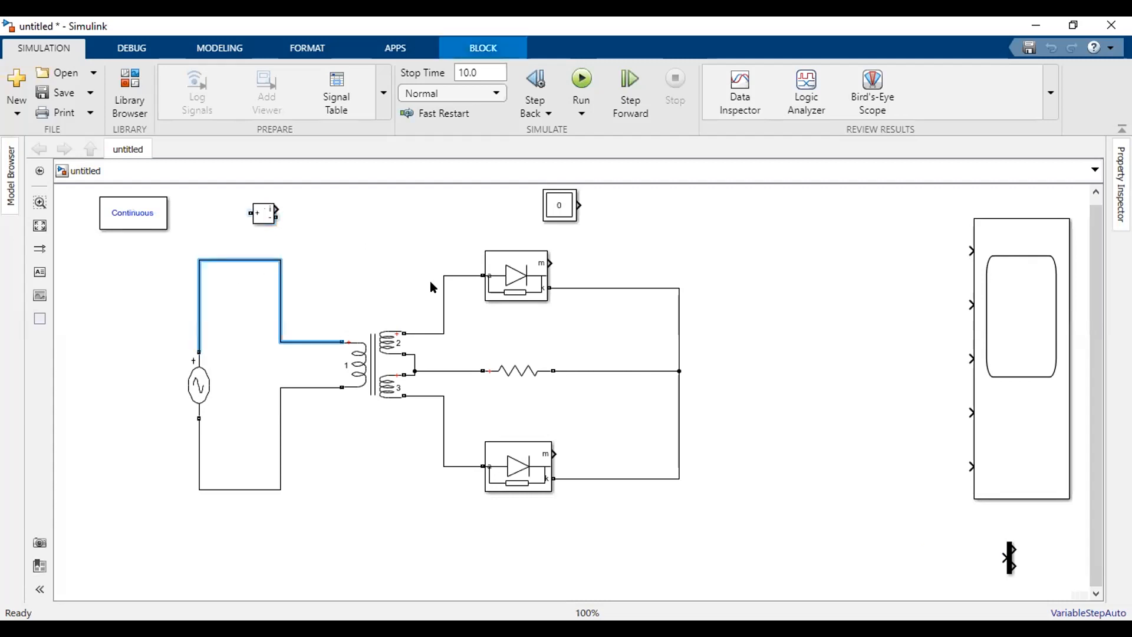
key("Delete")
Step: Enlarge the Current Measurement block and wire it in series between the AC source and the transformer's upper primary terminal
mouse_move(264, 213)
left_mouse_down()
mouse_move(247, 302)
mouse_move(195, 303)
mouse_move(187, 341)
left_mouse_up()
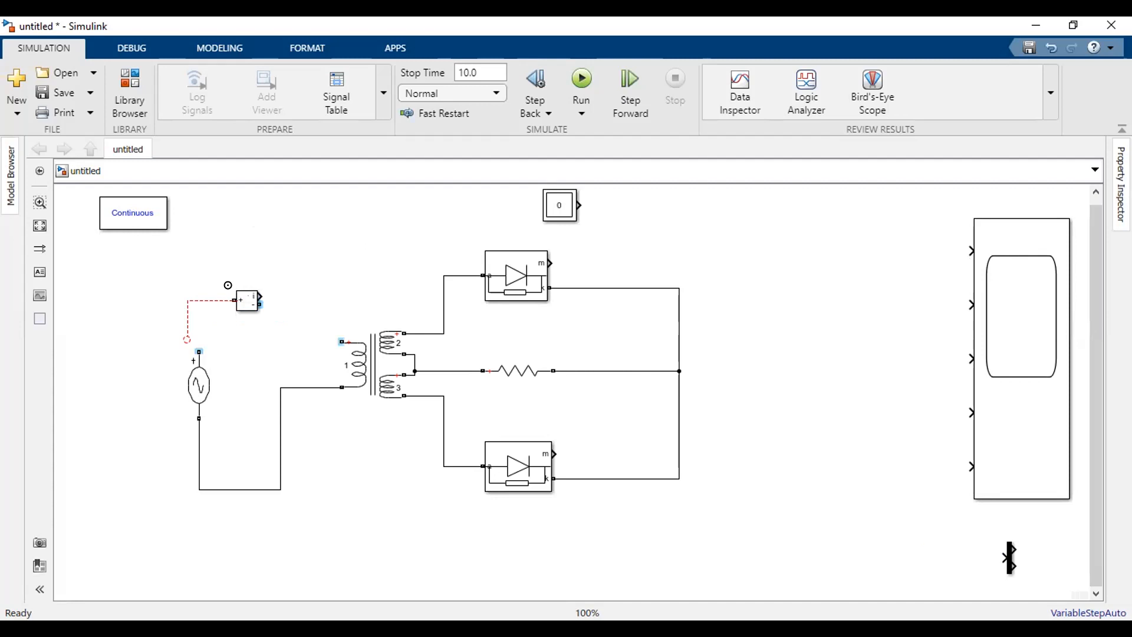
left_click_drag(235, 288, 335, 307)
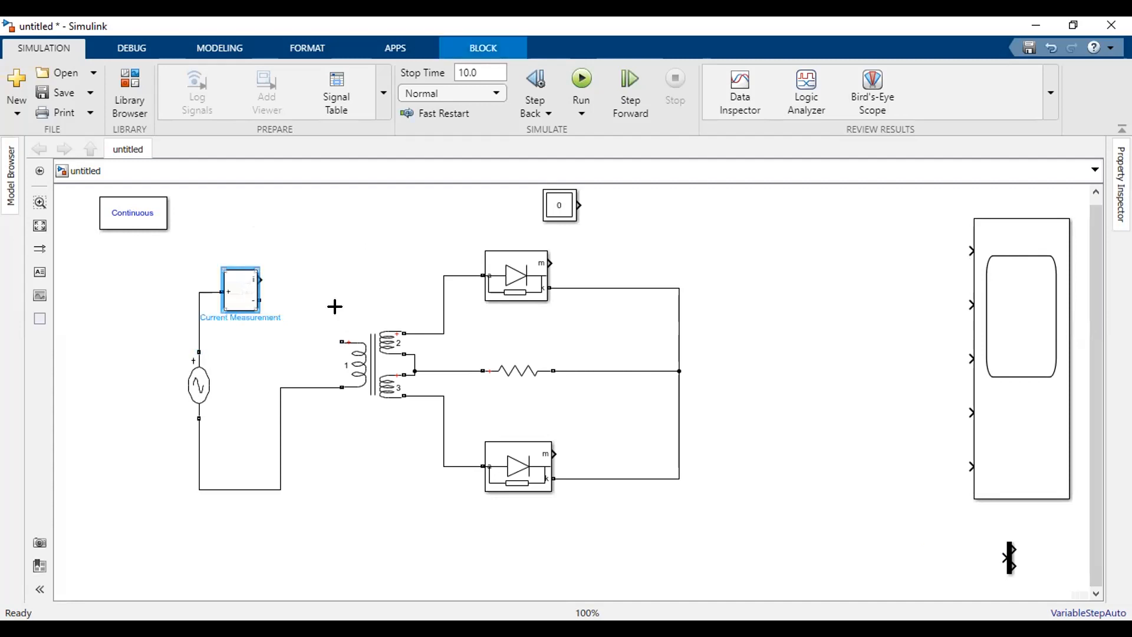
left_click(341, 334)
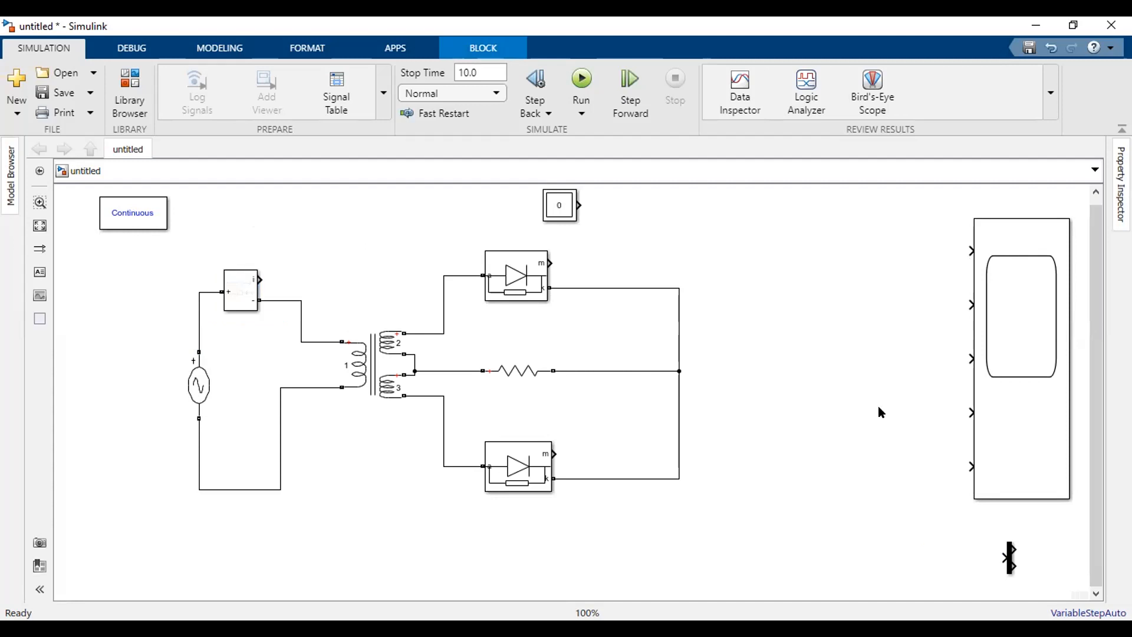
left_click(1028, 402)
left_click(374, 377)
left_click(527, 465)
left_click(572, 291)
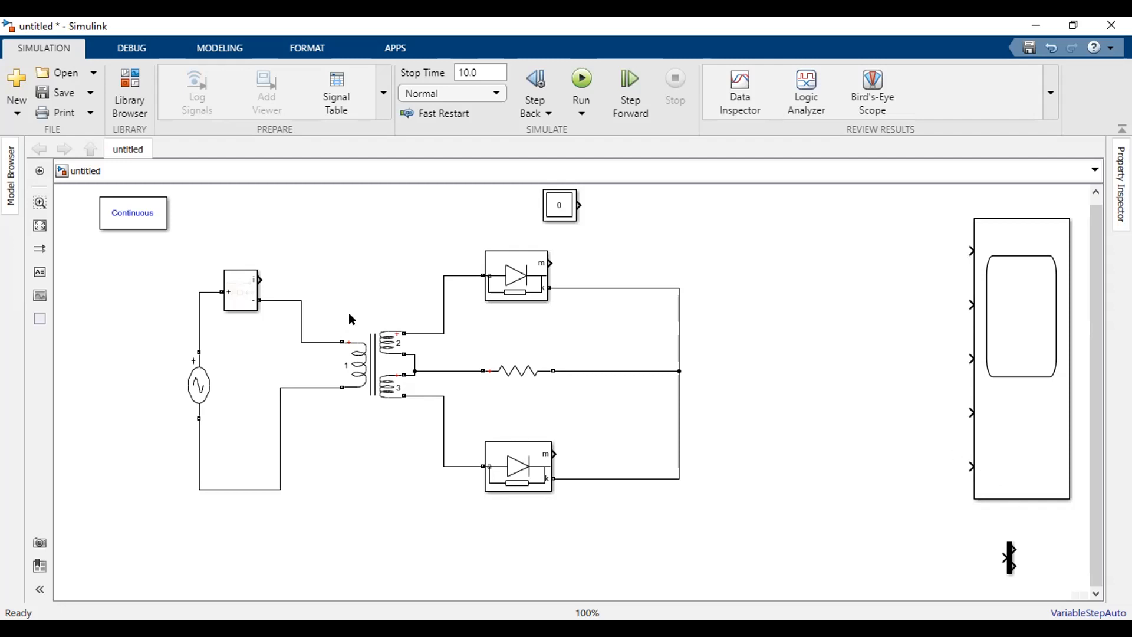
Step: Connect the Current Measurement output to the Scope's lowest input, routing the signal line around the source and beneath the circuit
left_click_drag(260, 279, 970, 466)
left_click_drag(349, 310, 318, 518)
left_click_drag(326, 420, 320, 533)
left_click_drag(275, 502, 149, 475)
left_click_drag(186, 279, 189, 242)
left_click_drag(264, 256, 279, 256)
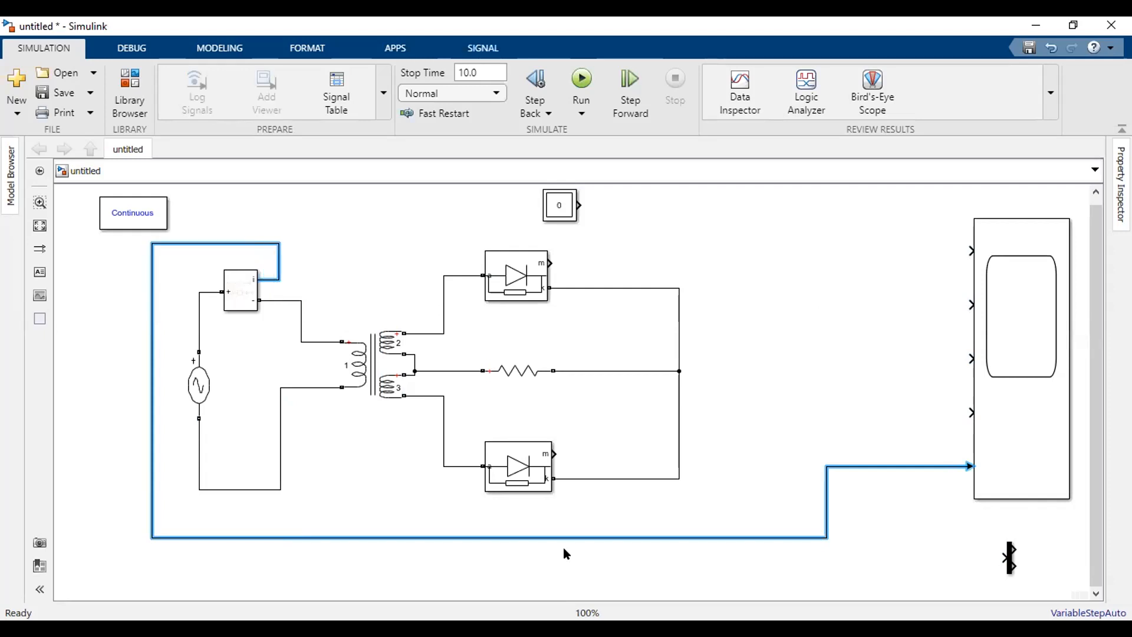
Step: Label the signal line from the Current Measurement block to the Scope as "Source I"
double_click(533, 553)
type("Sour")
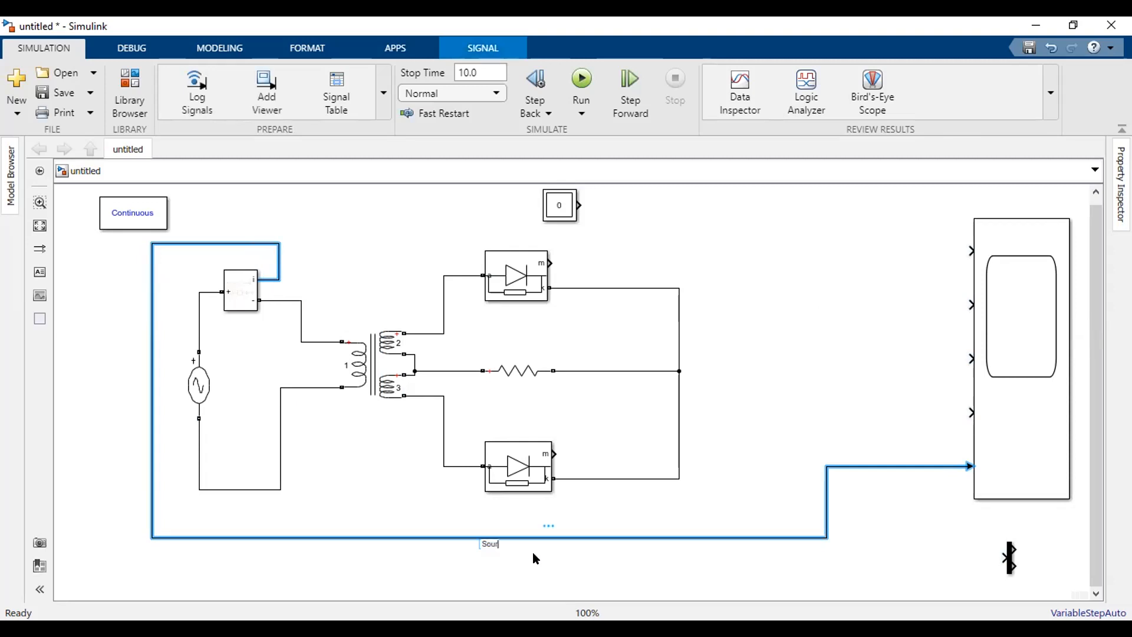
type("ce ")
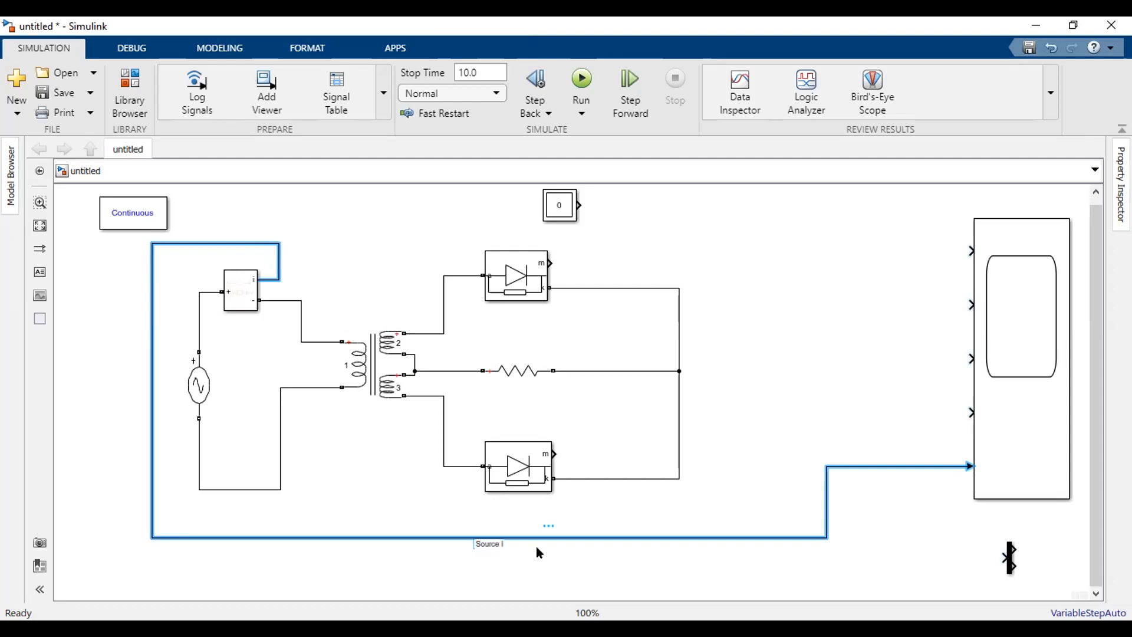
type("I")
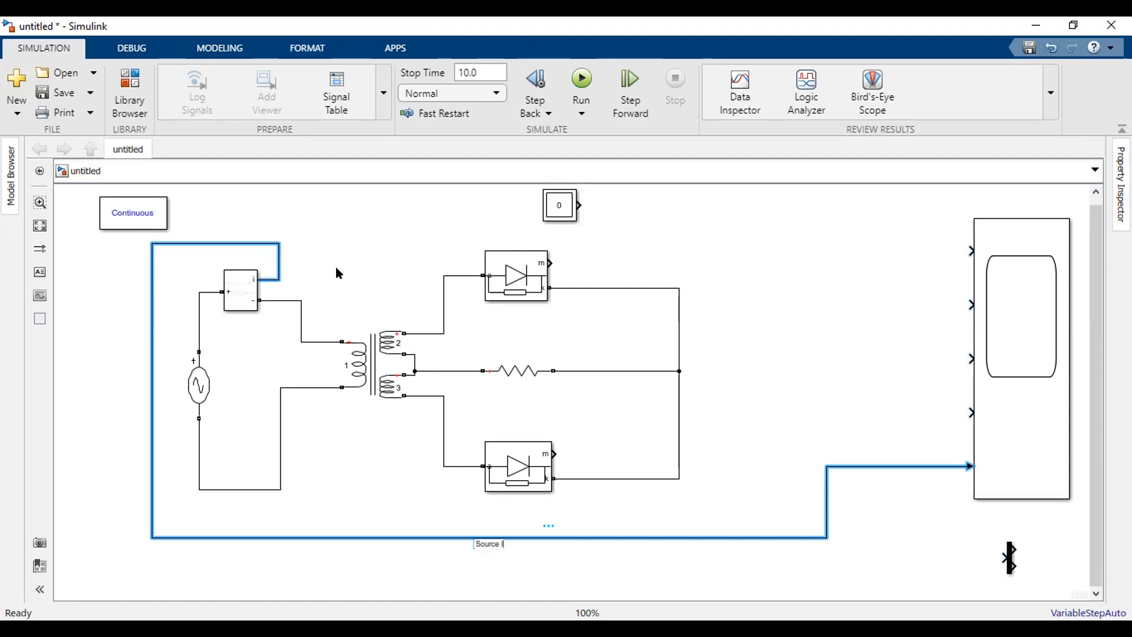
key("Return")
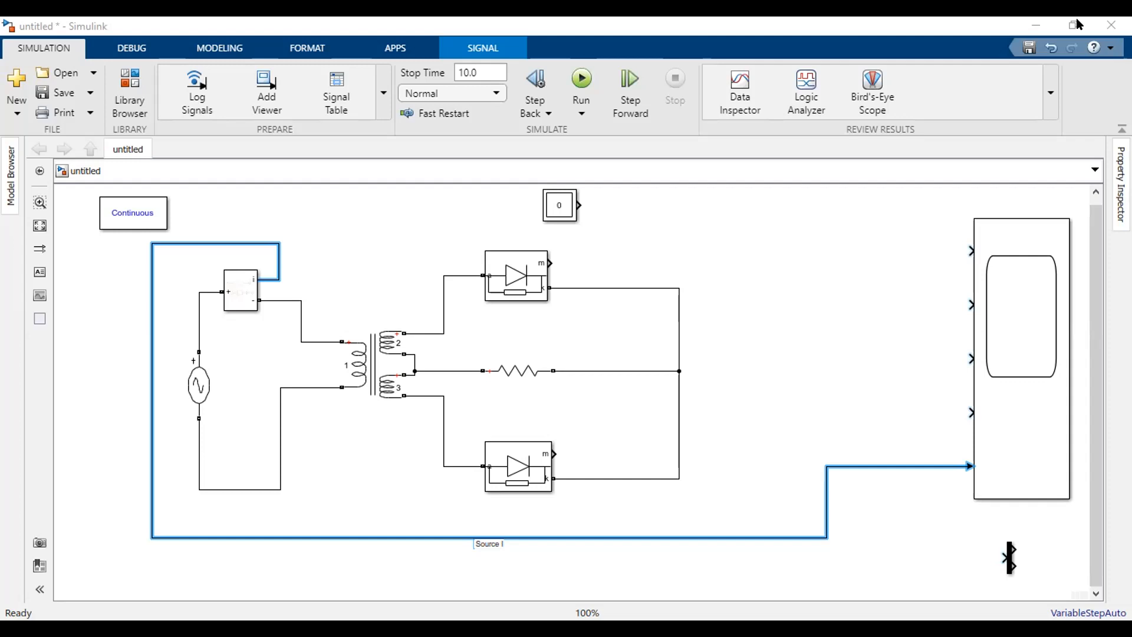
left_click(559, 412)
Step: Try to run a signal line from the upper diode's measurement output toward the Scope
left_click(517, 254)
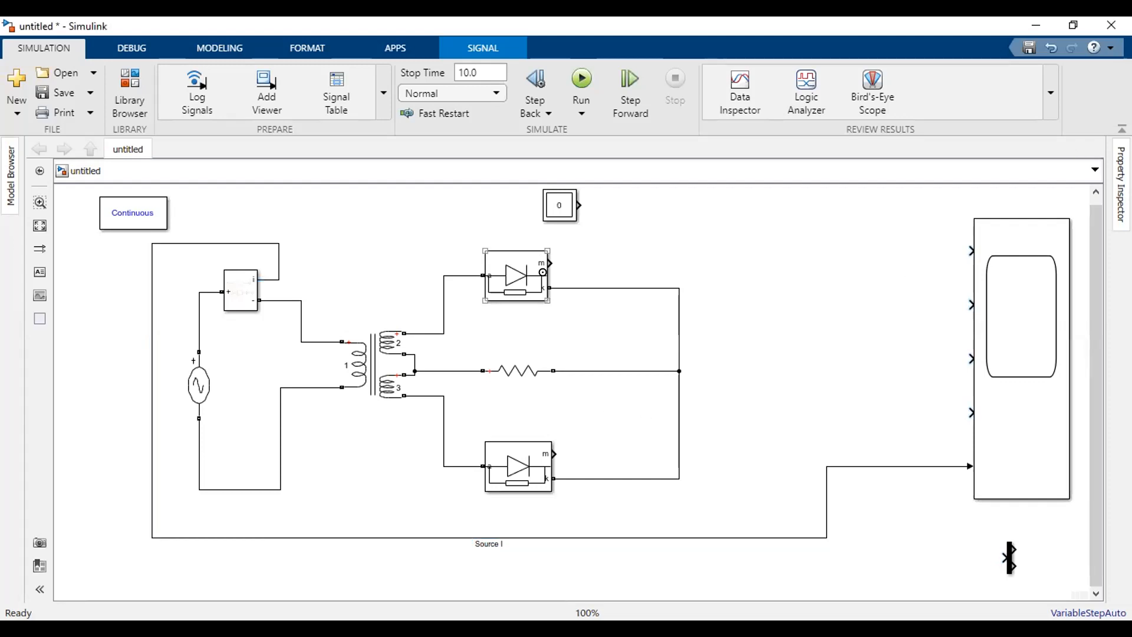
left_click(565, 274)
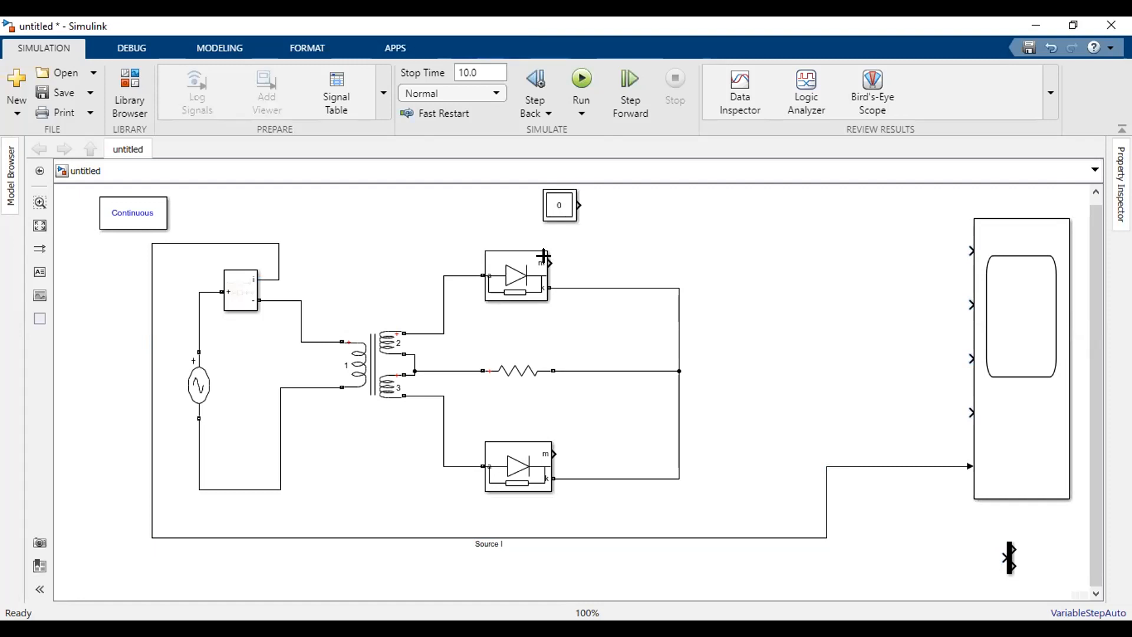
left_click_drag(545, 255, 659, 251)
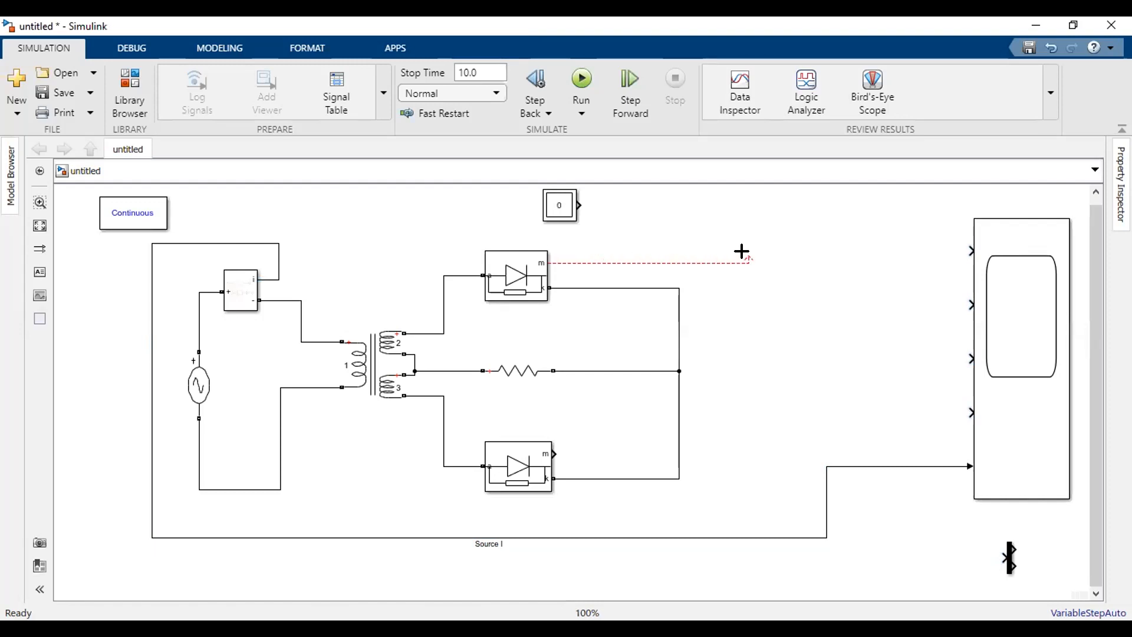
Step: Rename the upper diode block as "Diode 1"
left_click(507, 277)
double_click(519, 300)
left_click(681, 473)
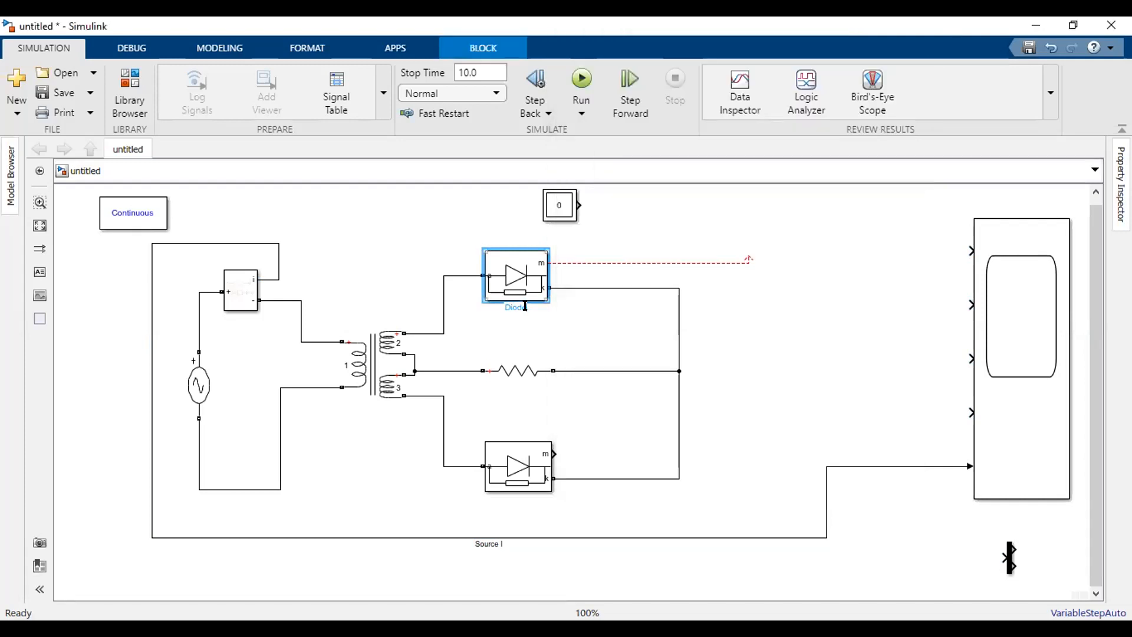
left_click(525, 306)
type("1")
Step: Rename the lower diode block as "Diode 2"
left_click(521, 486)
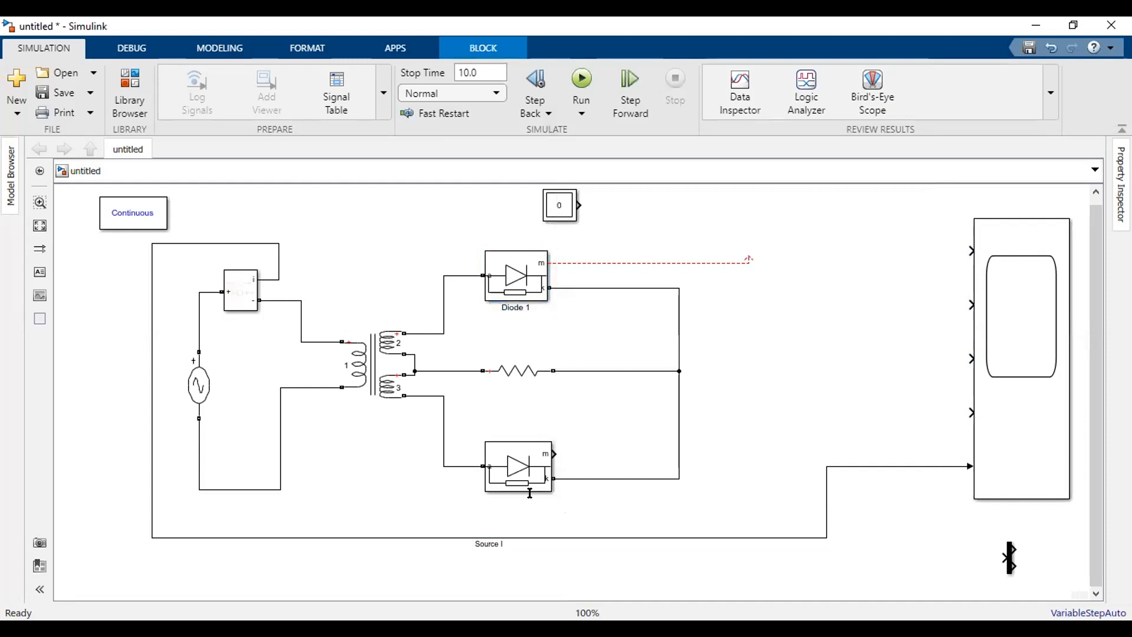
left_click(520, 491)
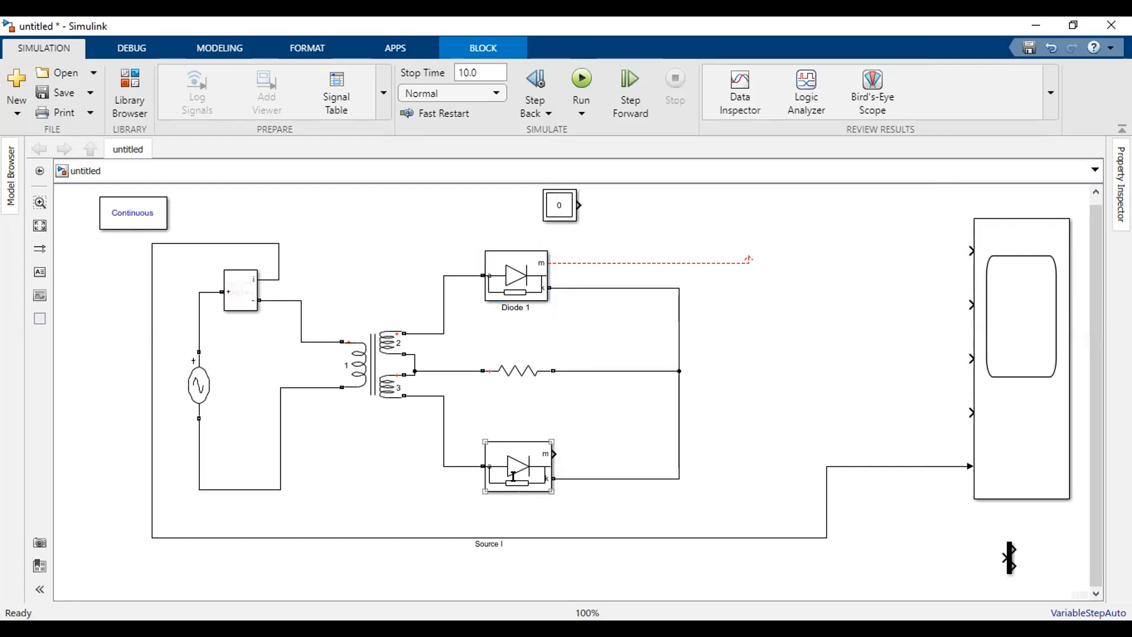
left_click(523, 492)
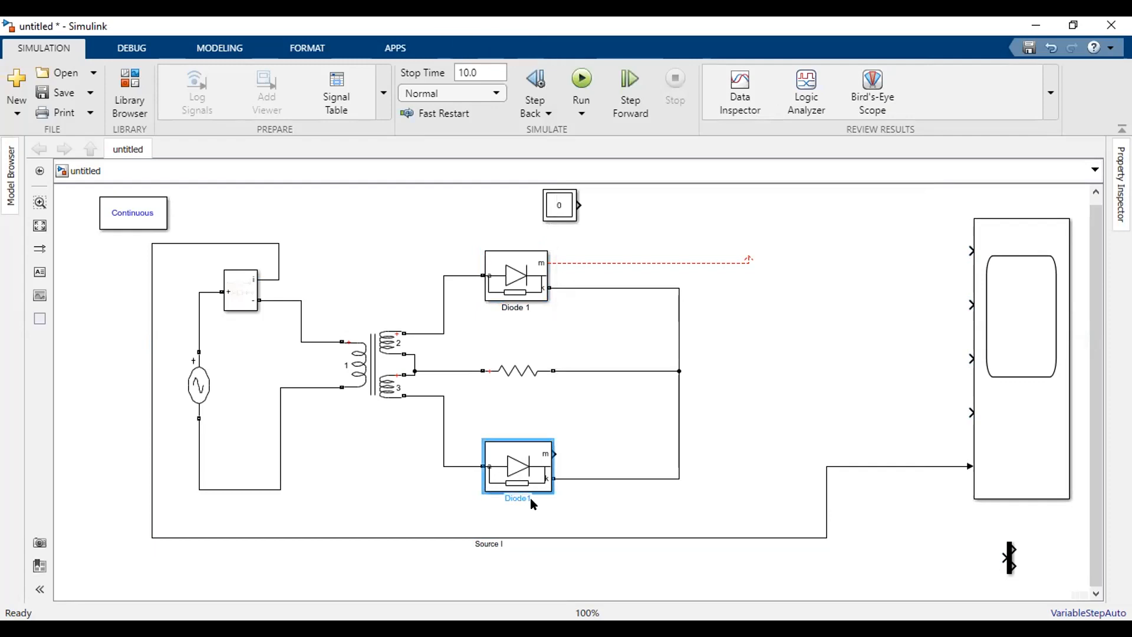
key("BackSpace")
type("2")
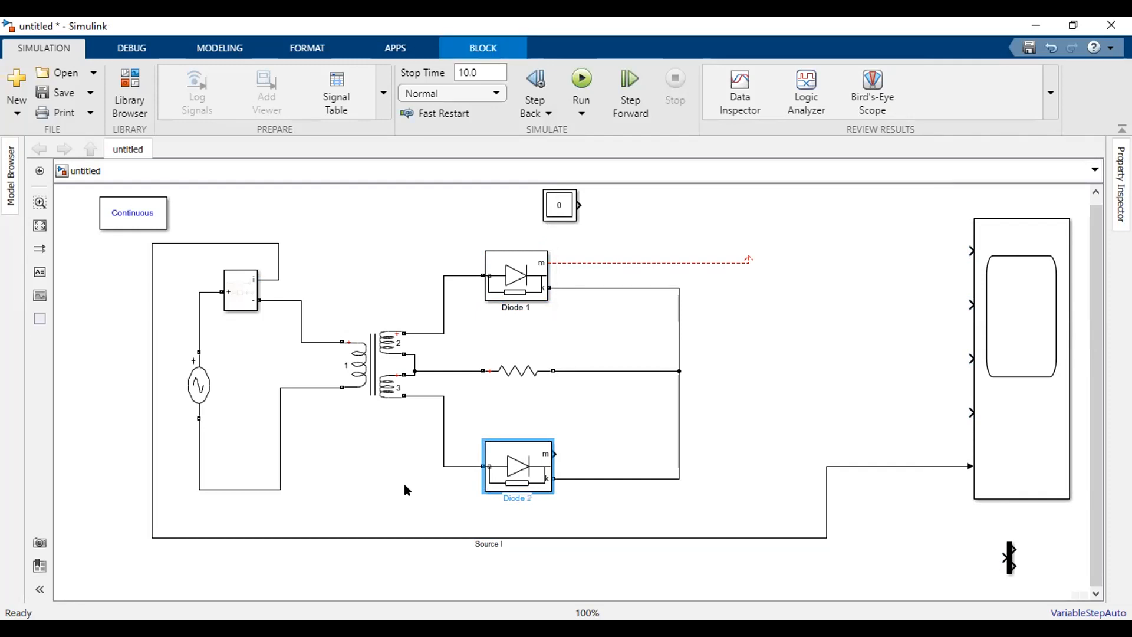
Step: Replace the dangling line at Diode 1's measurement output with a connection to the Scope's third input, its vertical segment routed clear of the circuit
left_click(826, 317)
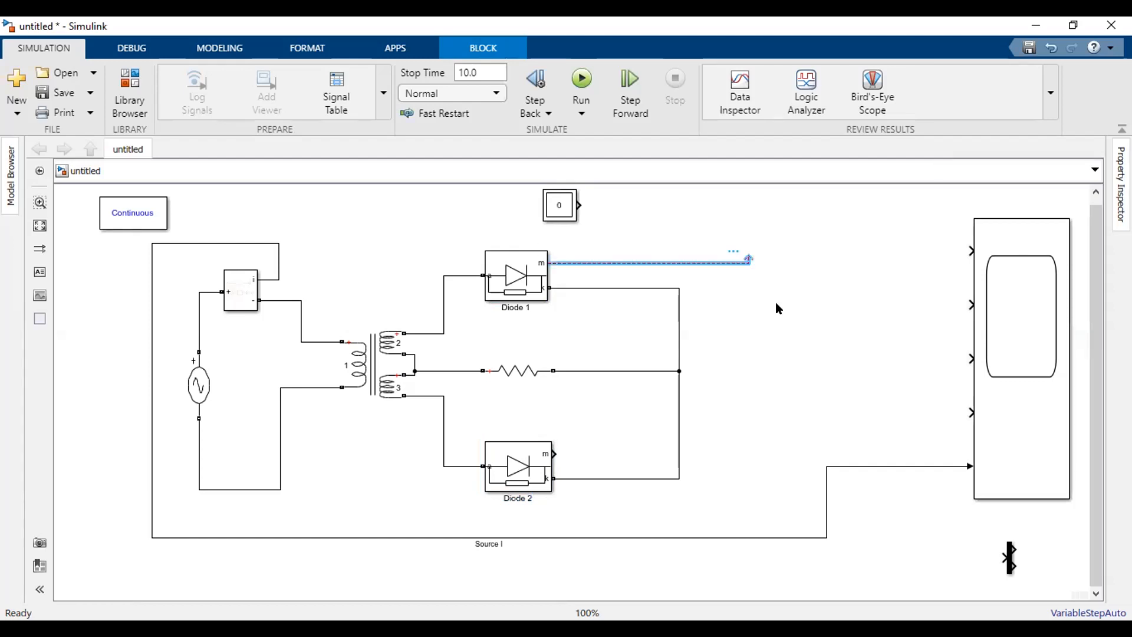
key("Delete")
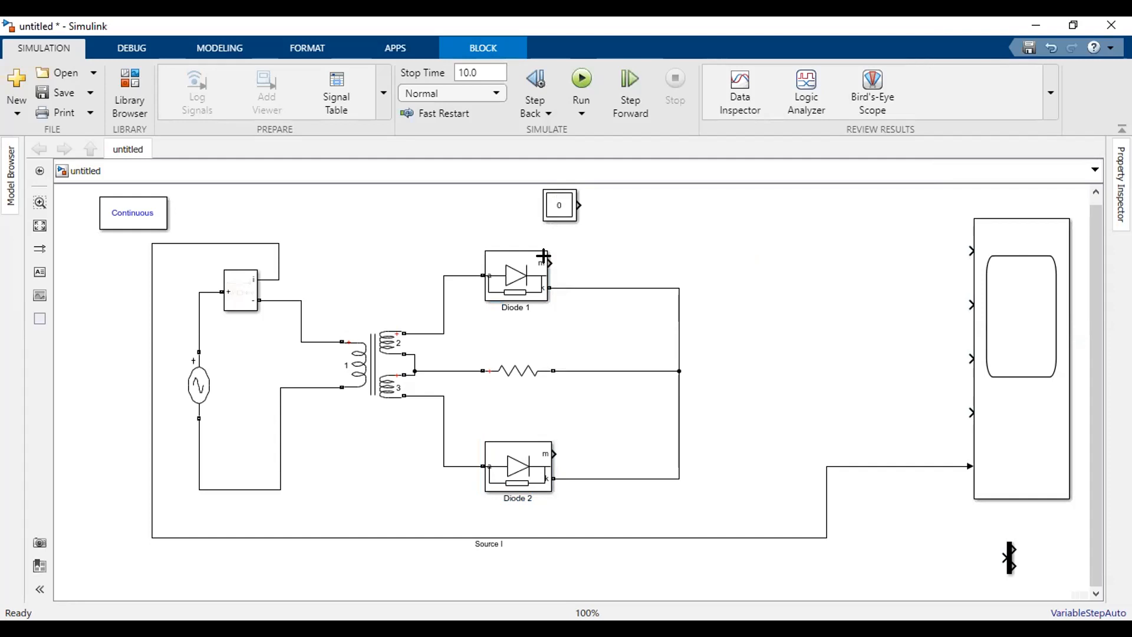
left_click_drag(543, 257, 969, 358)
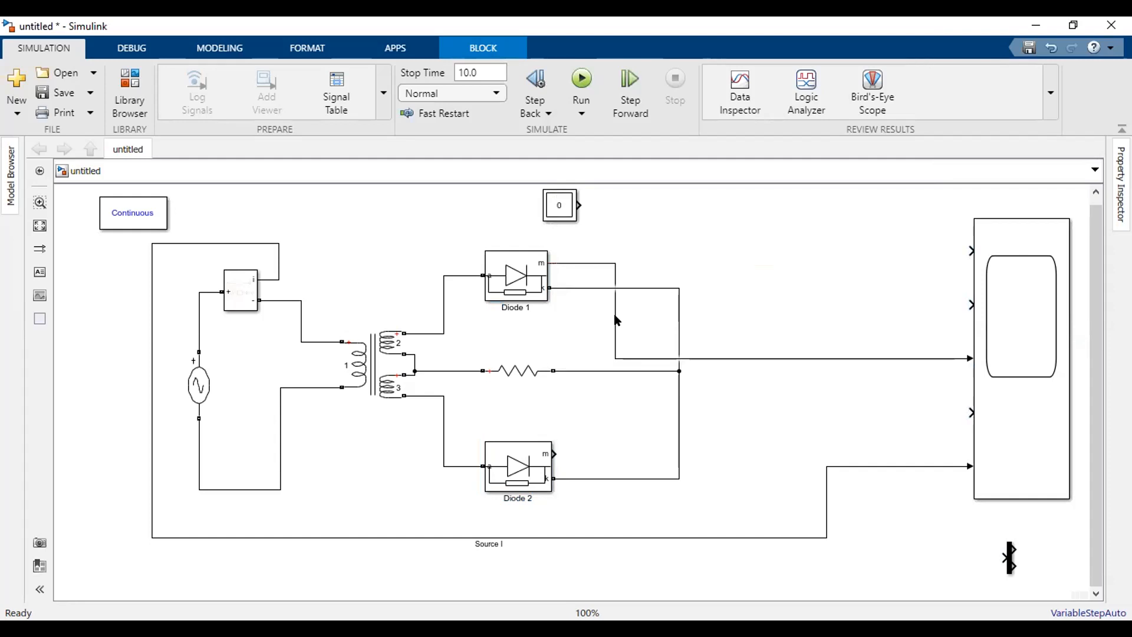
left_click_drag(615, 321, 734, 300)
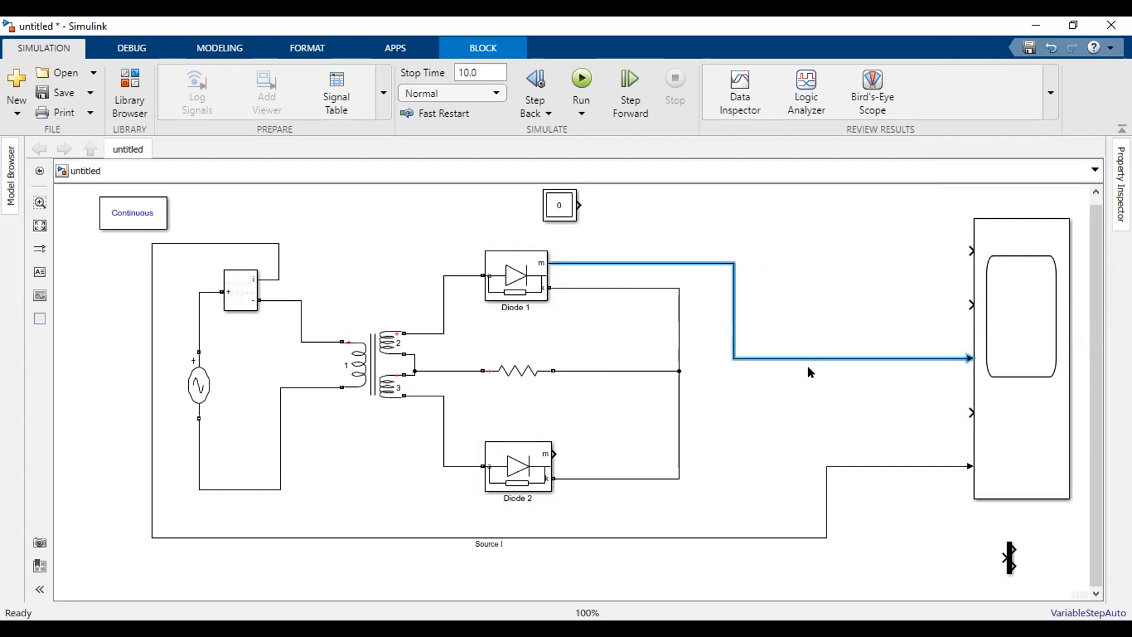
Step: Label the signal line from Diode 1 to the Scope as "Diode1 V"
double_click(801, 366)
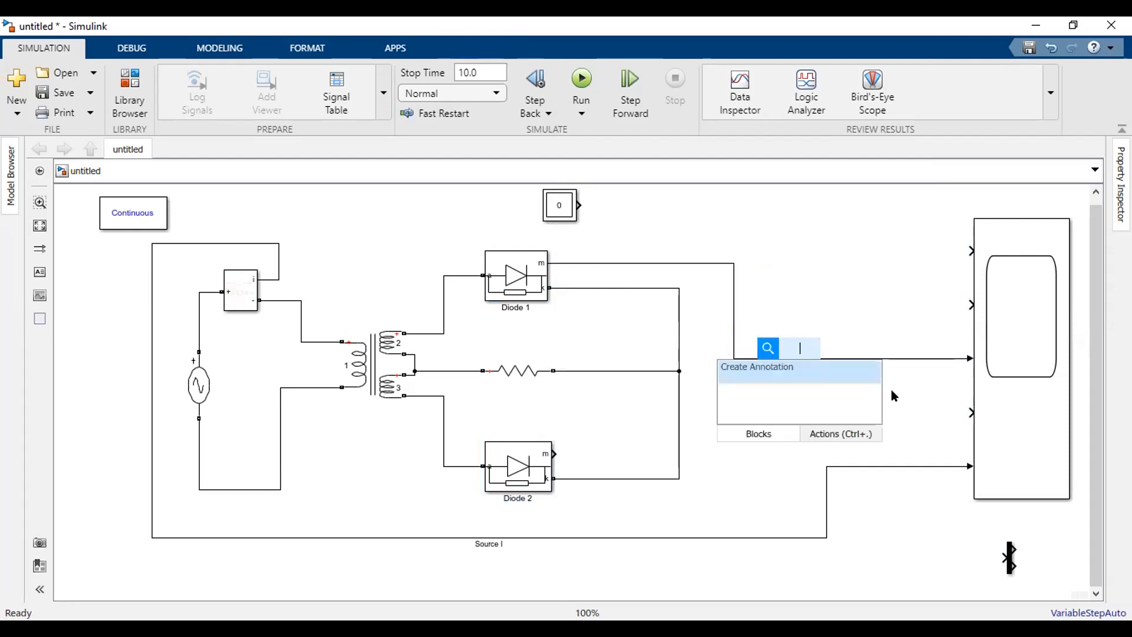
key("Escape")
double_click(848, 379)
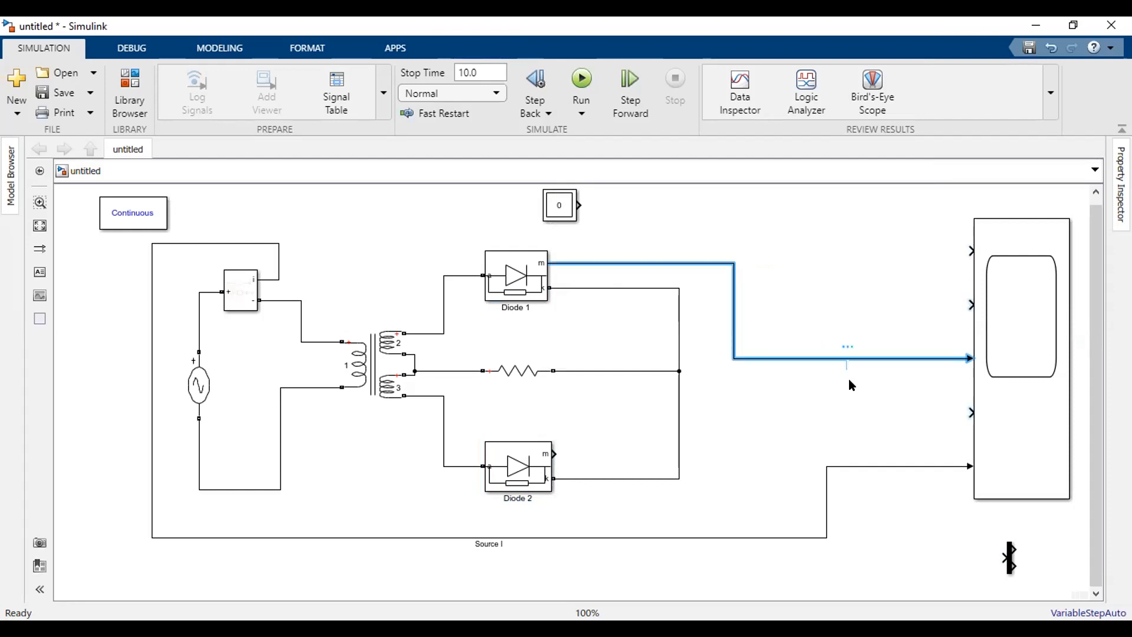
type("Diode")
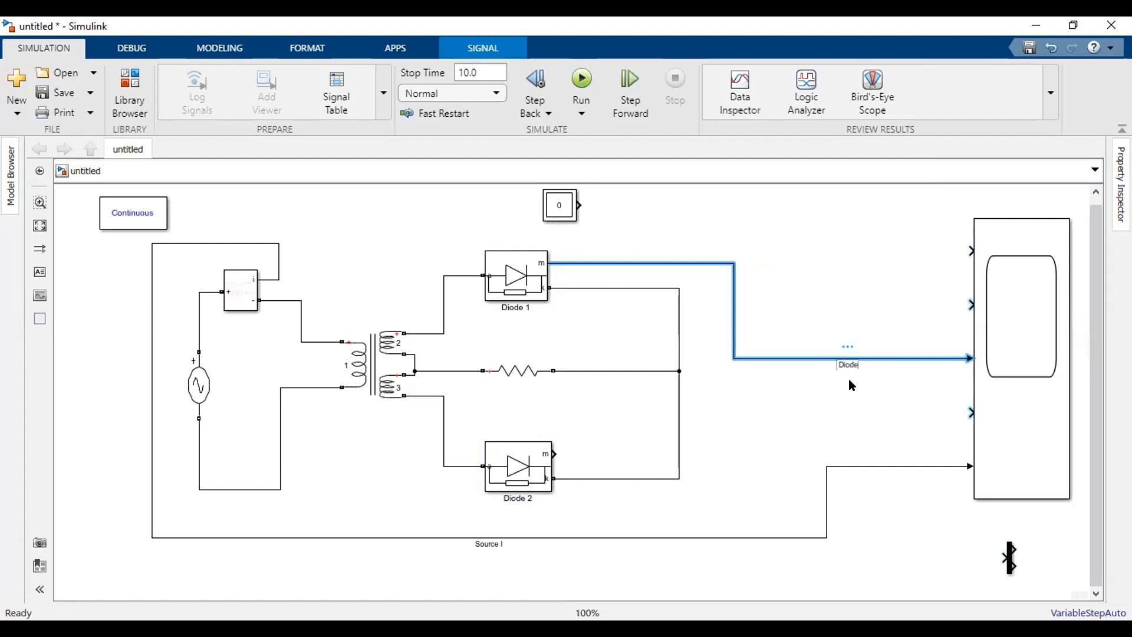
type("1 V")
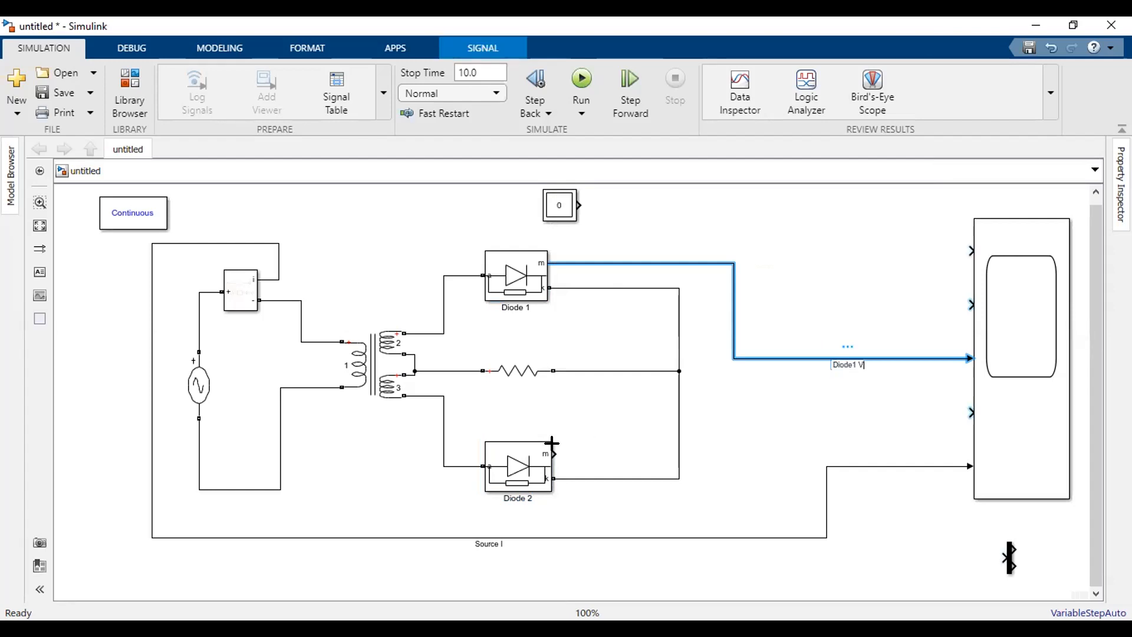
Step: Connect Diode 2's measurement output to the Scope's fourth input, shift the line's vertical segment toward the circuit, and label it "Diode2 V"
left_click_drag(786, 415, 905, 417)
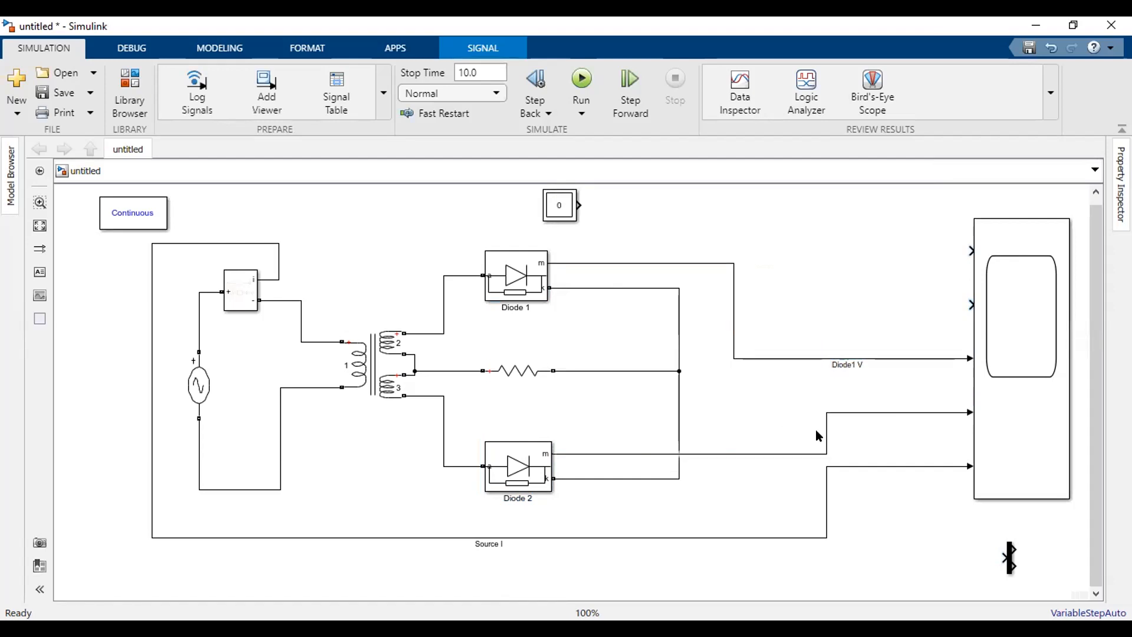
left_click_drag(827, 426, 737, 421)
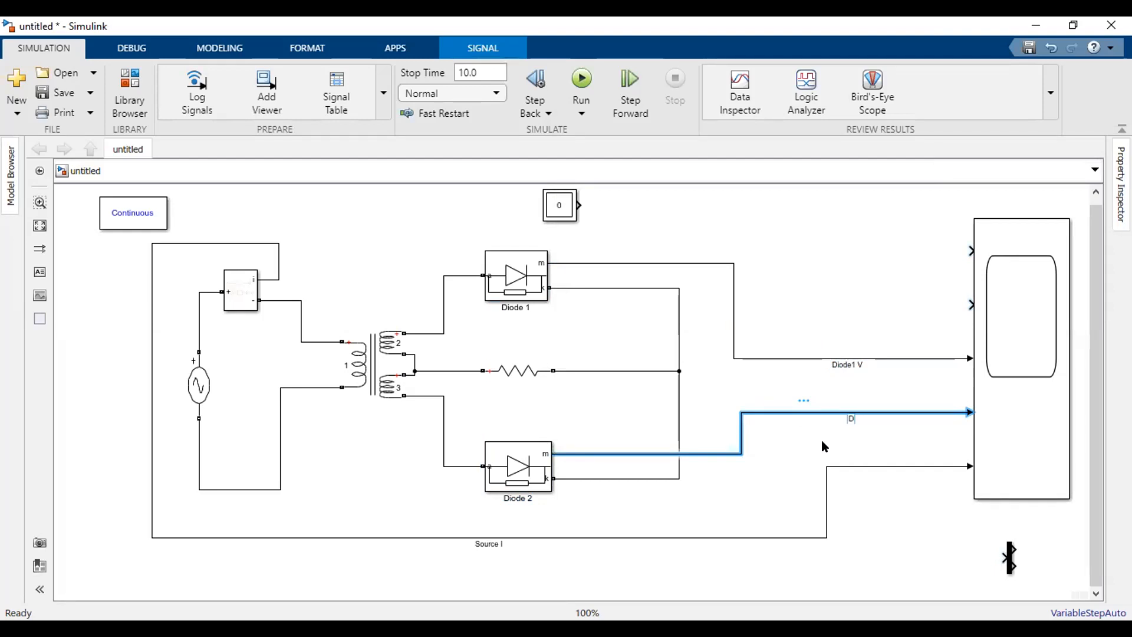
type("Diode2")
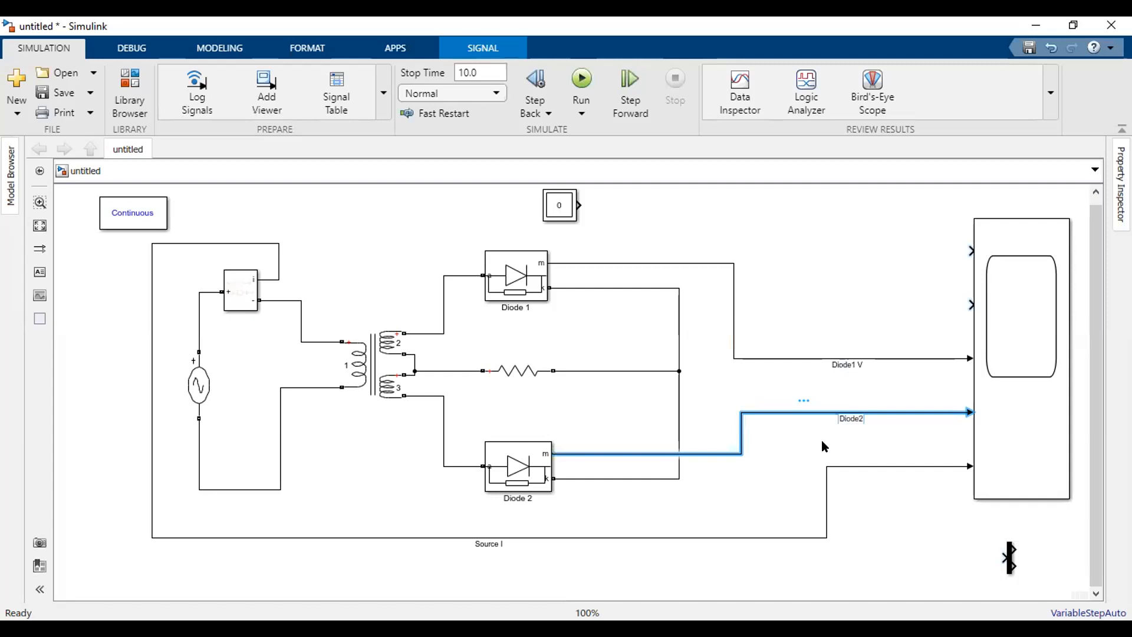
type(" V")
left_click(889, 516)
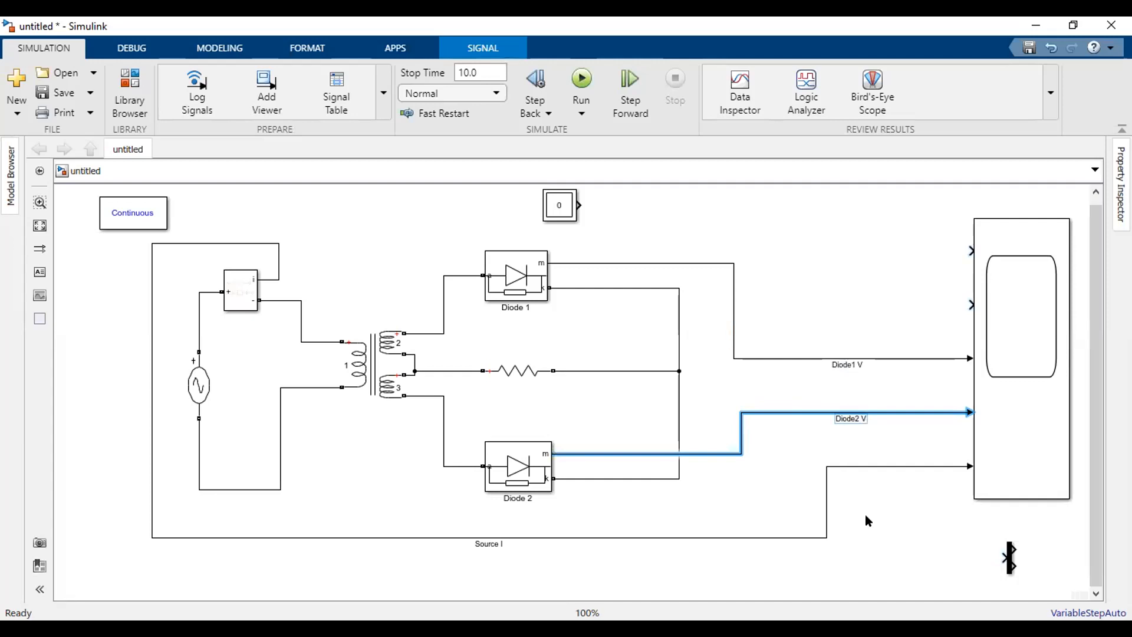
left_click(734, 463)
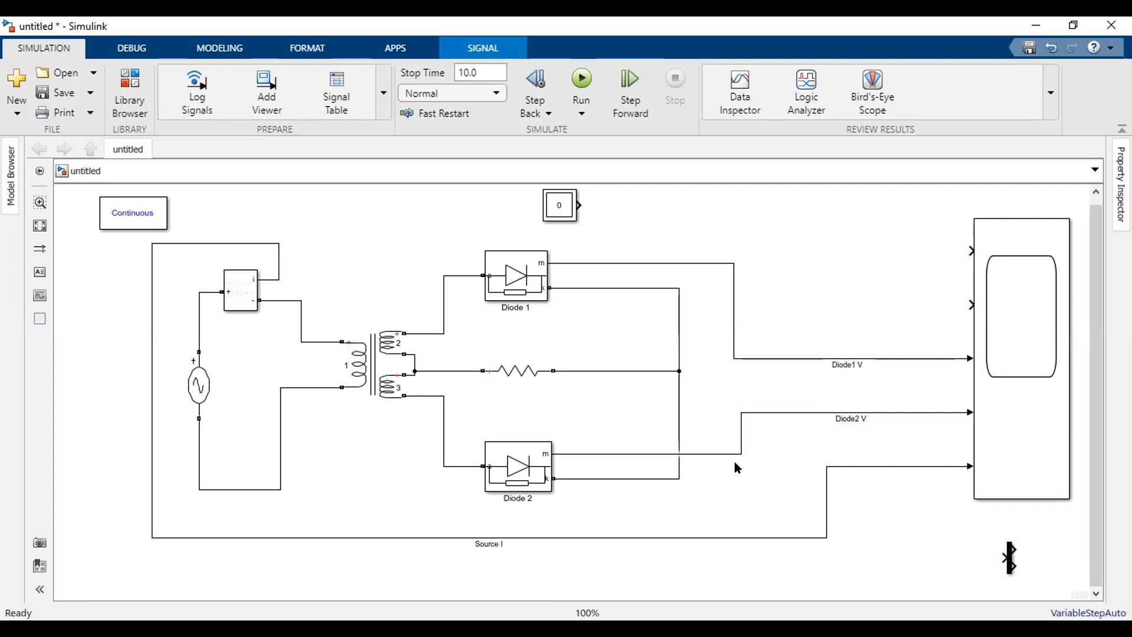
Step: Move the Demux block from below the Scope to the space beside the Multimeter, aligned with the Multimeter's output
left_click(1096, 195)
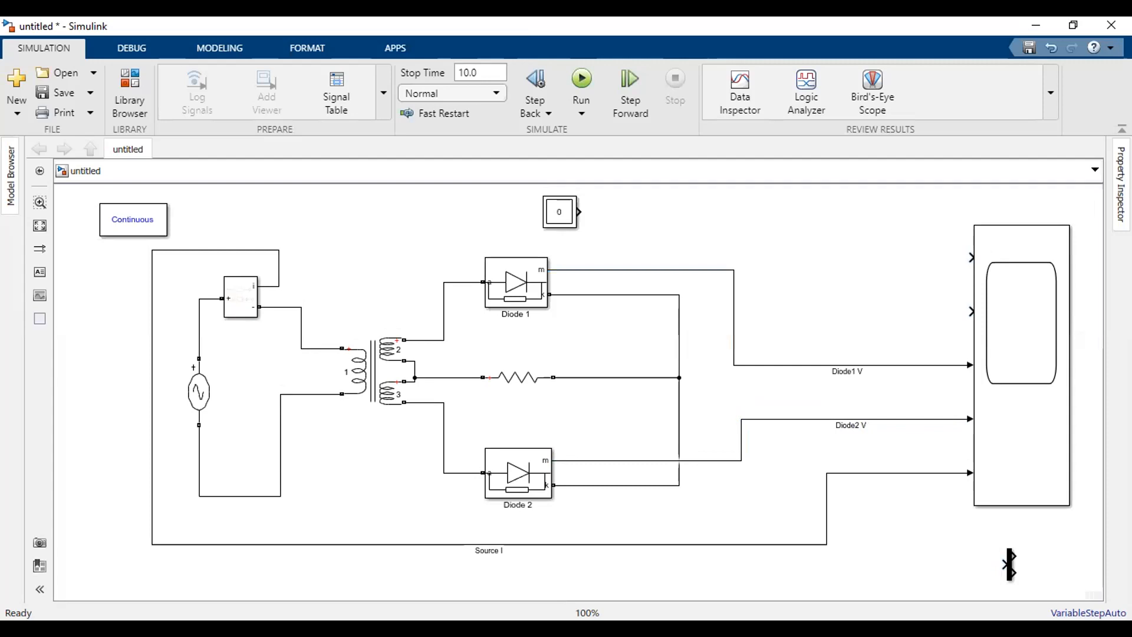
left_click(1008, 564)
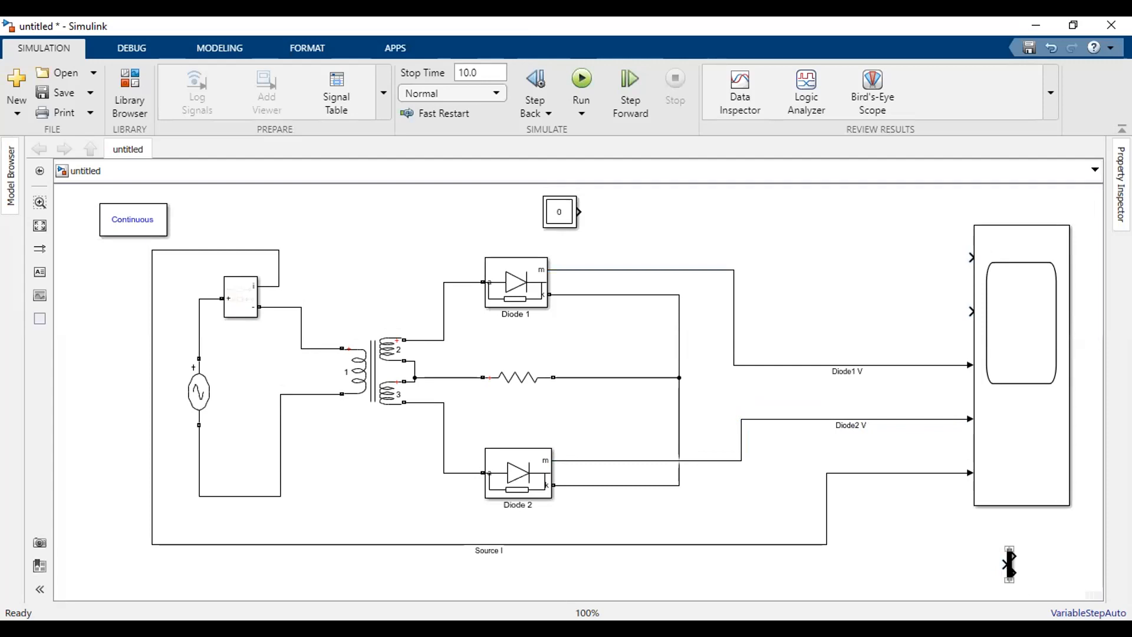
left_click(566, 221)
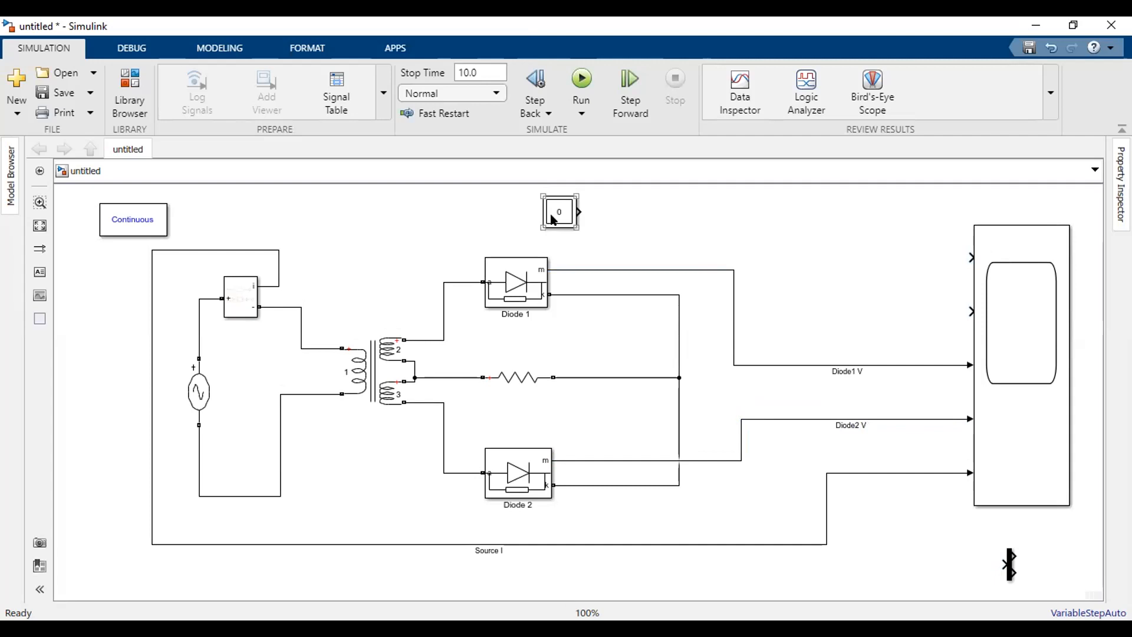
left_click(991, 559)
left_click_drag(1010, 565, 747, 214)
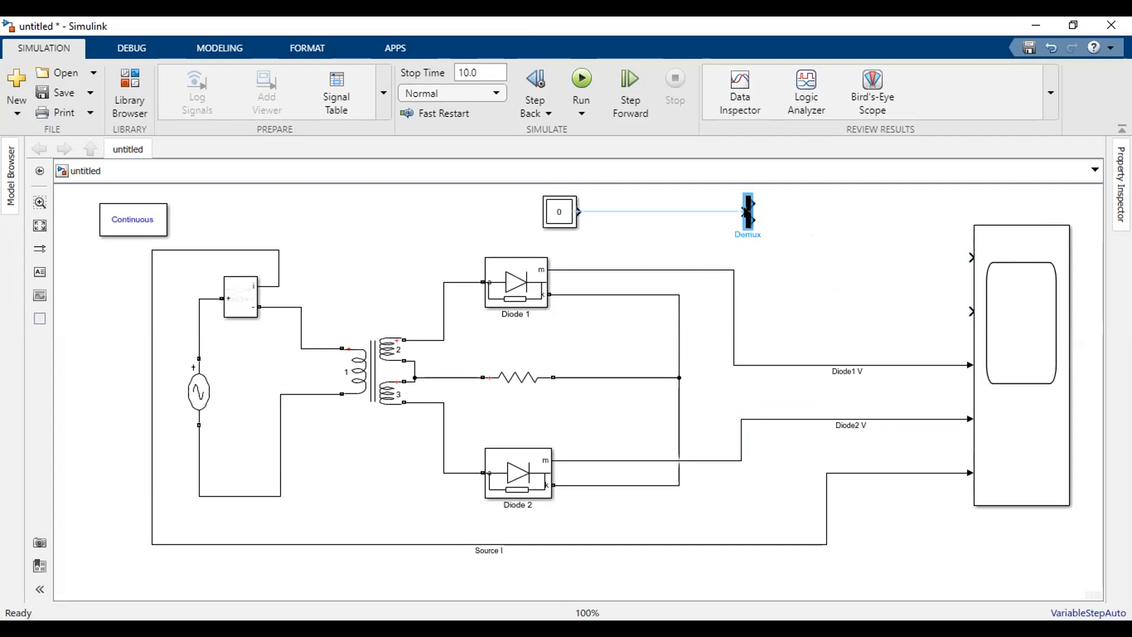
Step: Select the Multimeter block above Diode 1
left_click(554, 212)
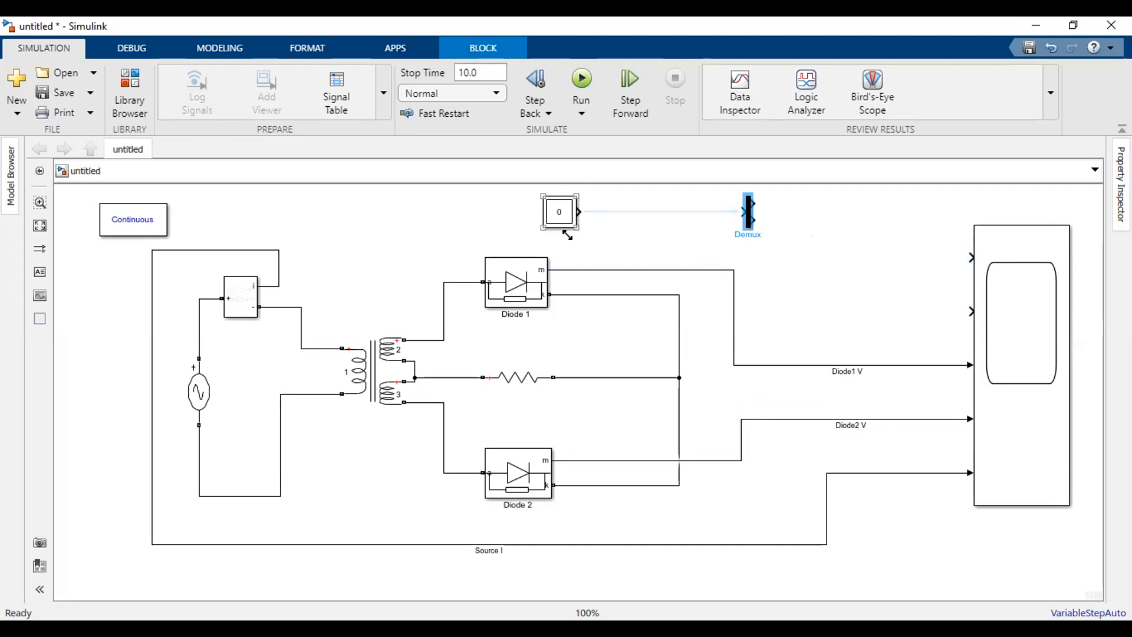
left_click(549, 209)
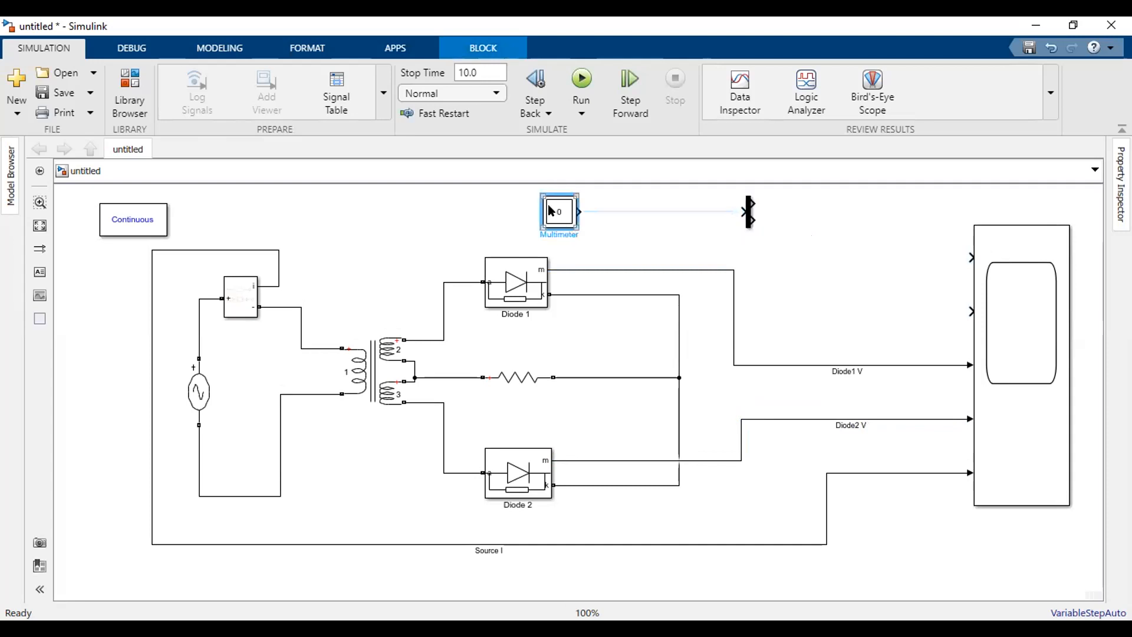